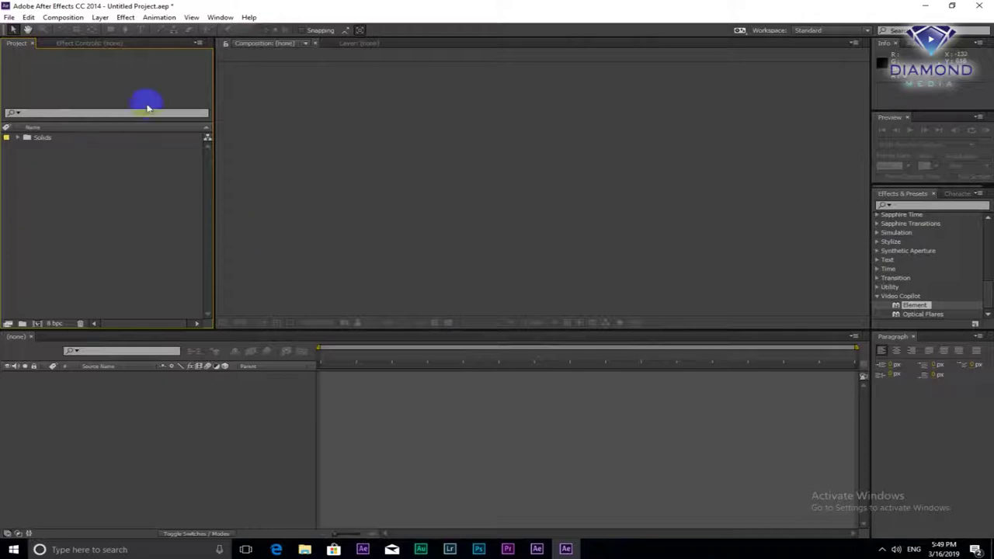
Create a 1920×1080 composition named Intro and view it at 25%
left_click(62, 17)
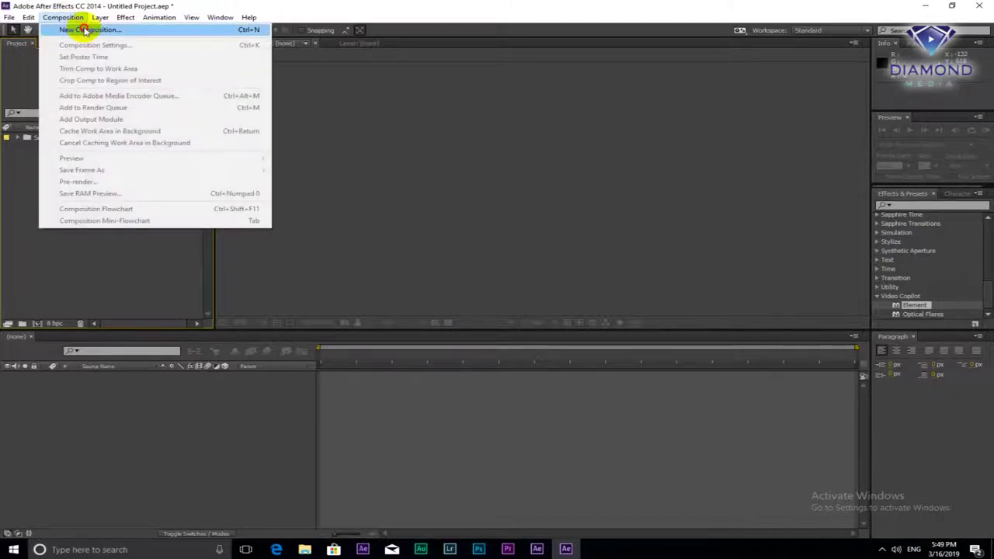
left_click(85, 30)
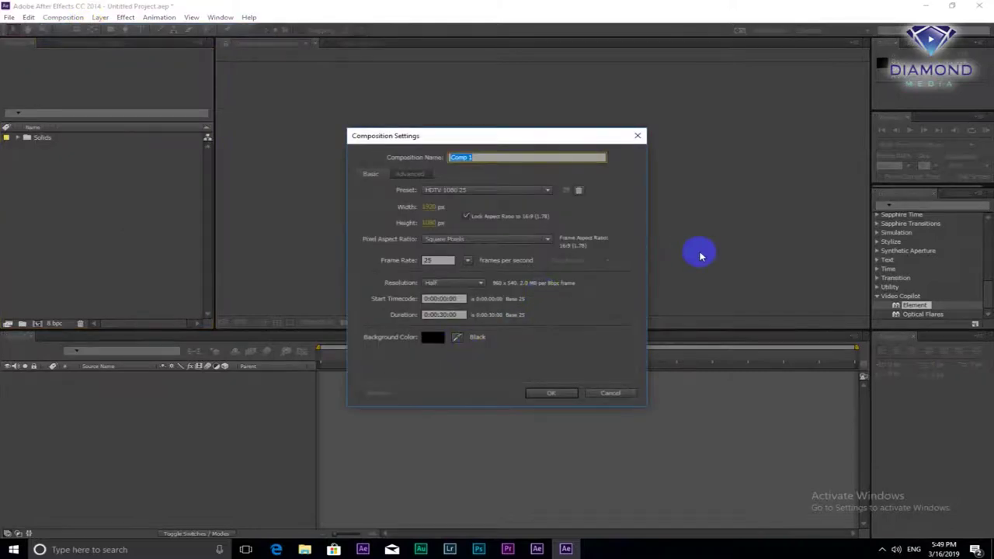
type("l")
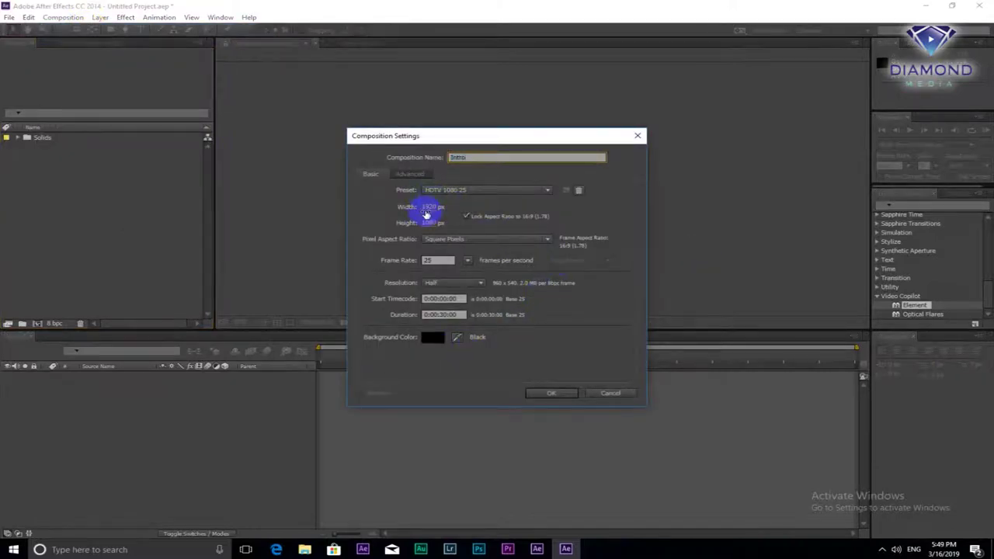
left_click(547, 394)
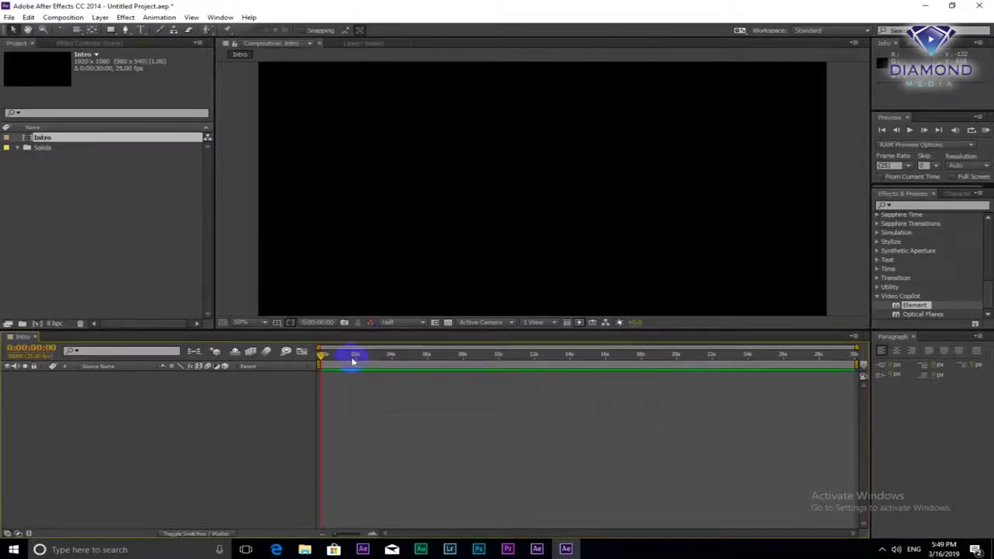
key("comma")
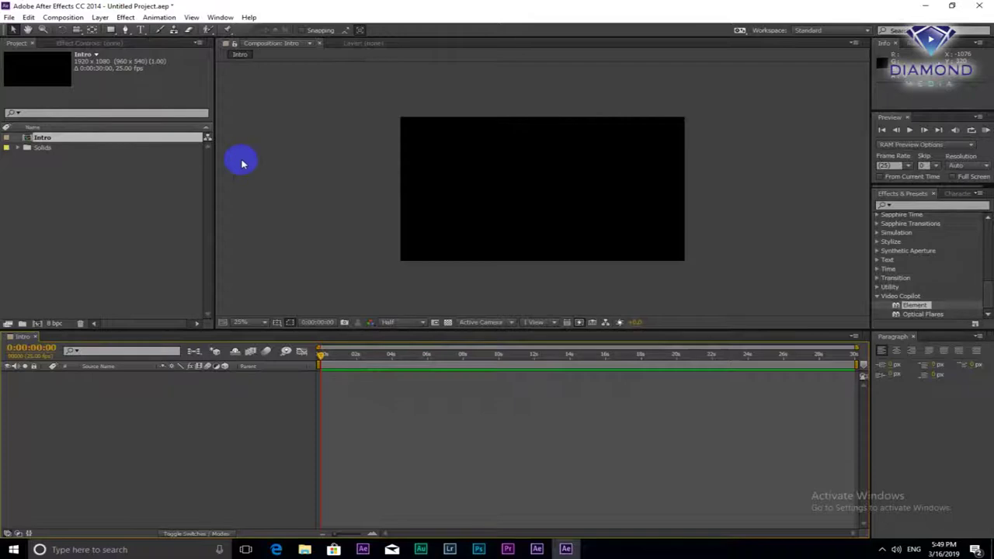
Add a black 1920×1080 solid layer named '3D Sphere' to Intro
left_click(101, 18)
mouse_move(205, 27)
left_click(333, 40)
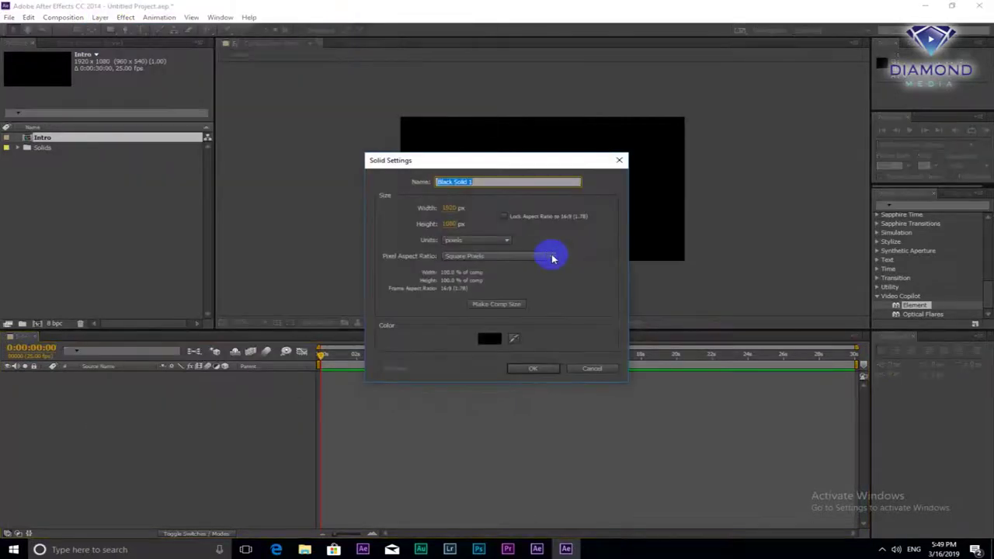
type("3D Sphere")
left_click(551, 370)
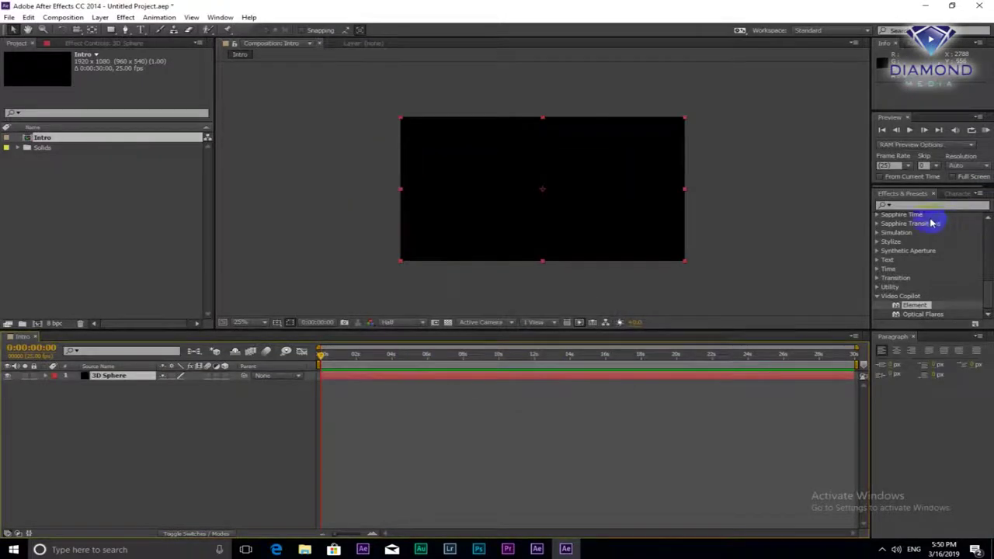
Apply Video Copilot's Element effect to the 3D Sphere layer, then minimize After Effects
left_click(901, 204)
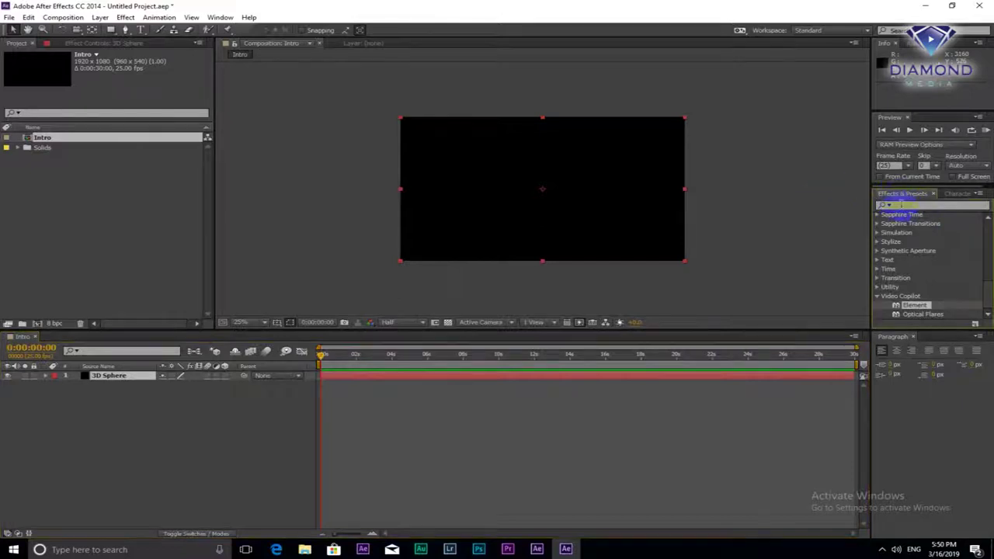
left_click(878, 298)
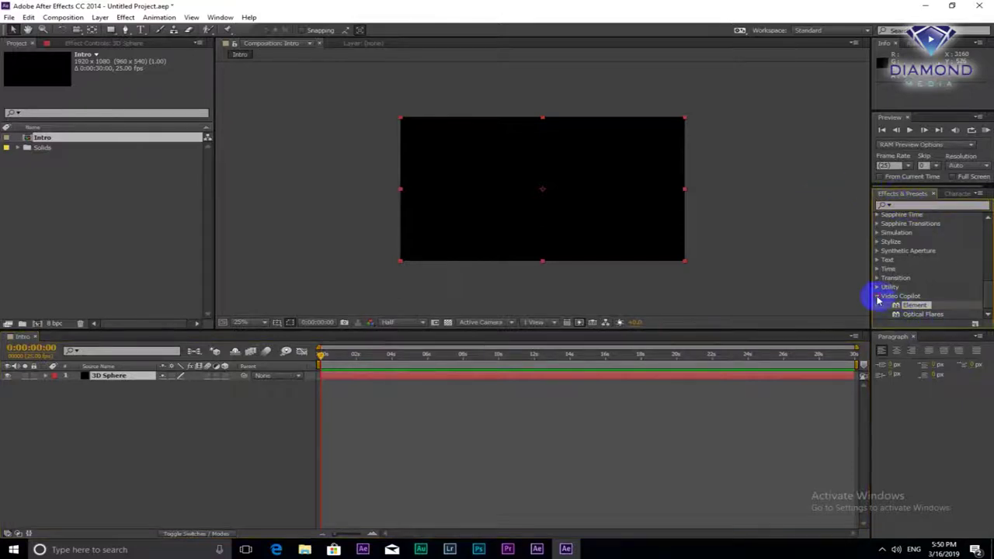
left_click(877, 297)
left_click(878, 314)
left_click_drag(915, 305, 529, 378)
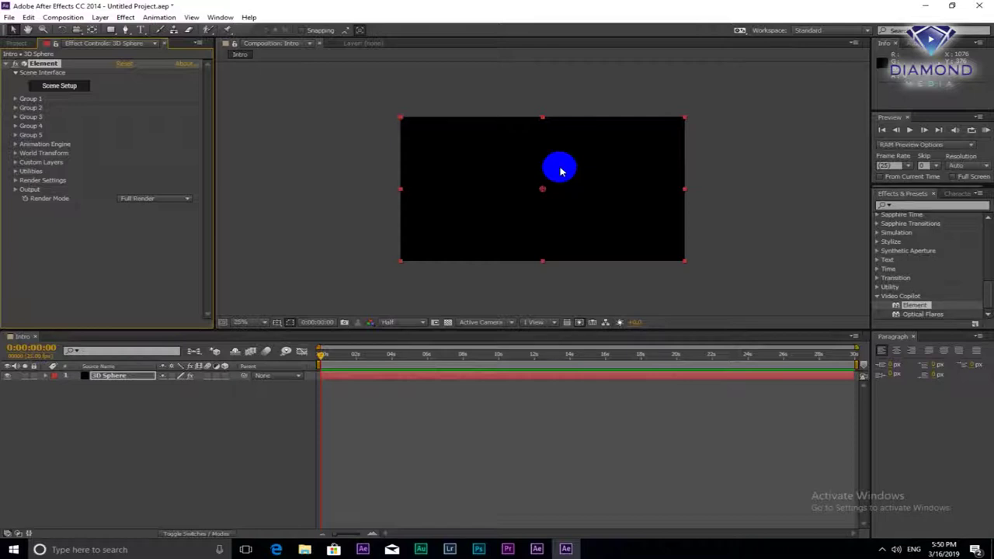
left_click(927, 6)
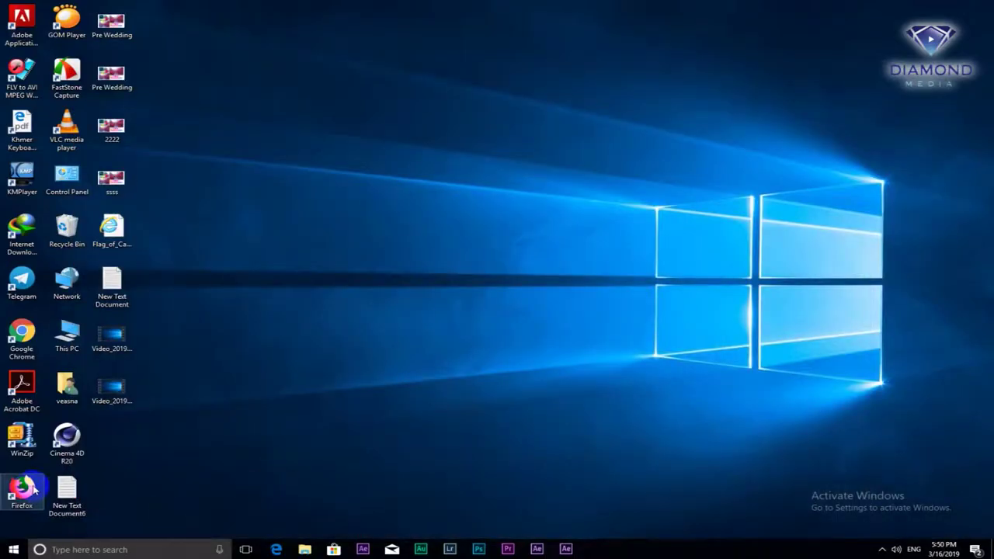
In Firefox, search Google for 'model 3d free download' and open the Free3D free models page
double_click(32, 488)
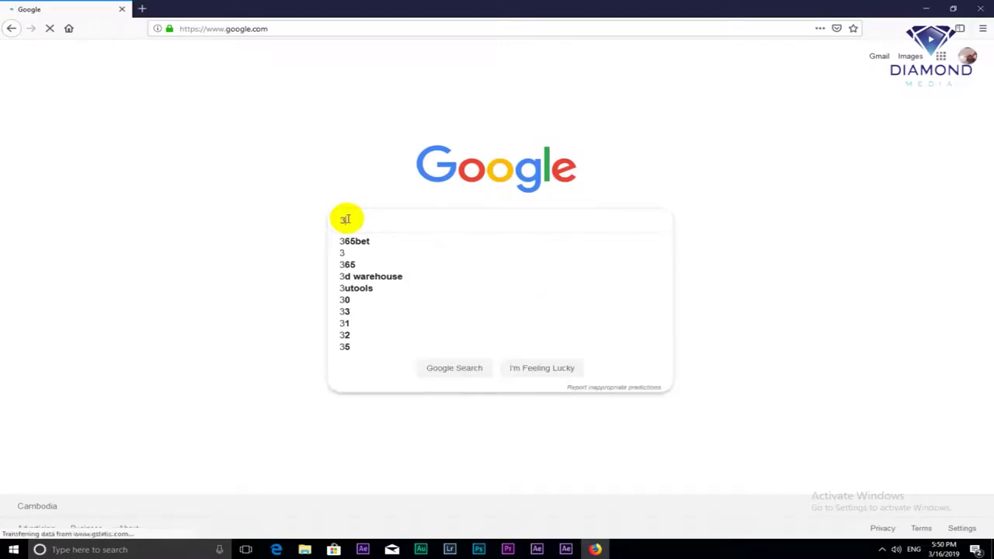
type("Mo")
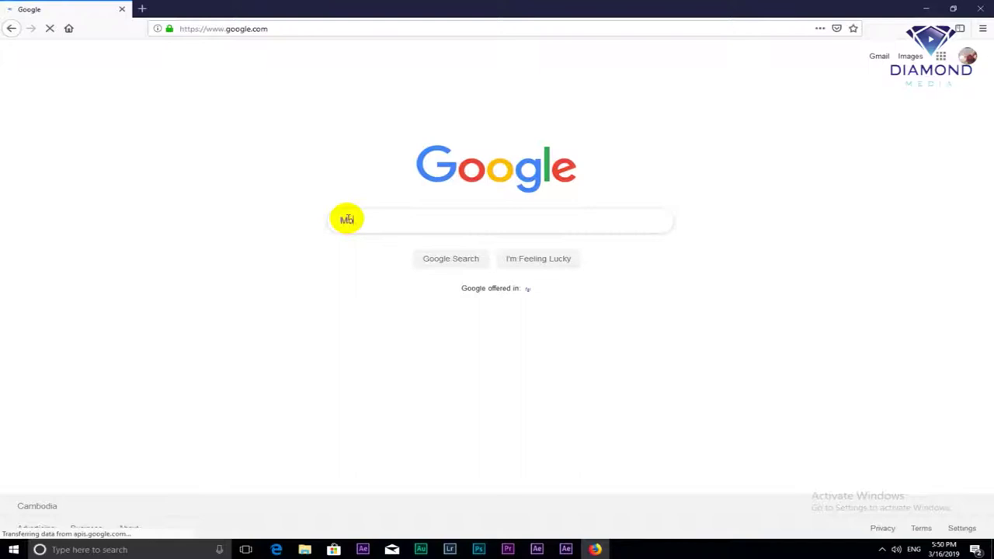
type("del ")
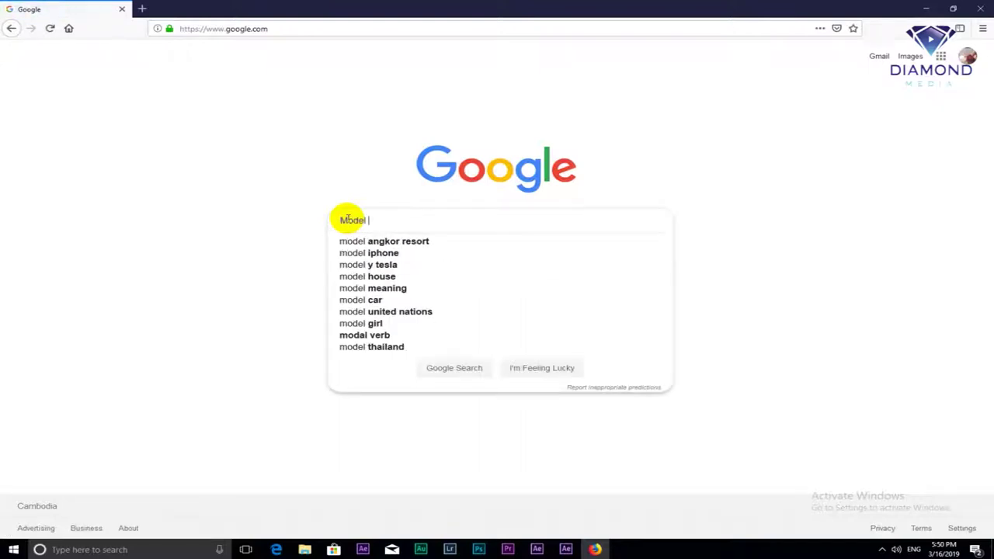
type("3D f")
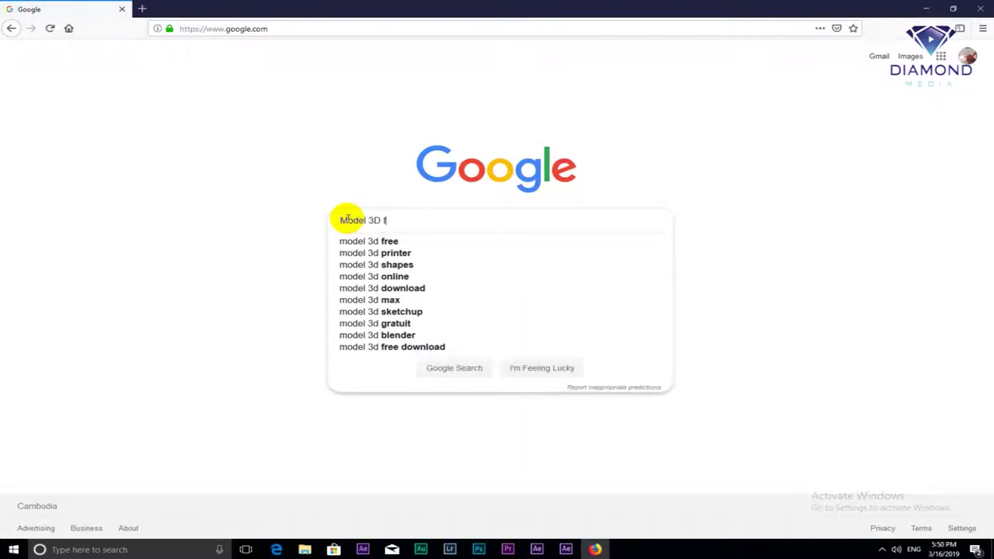
type("ree")
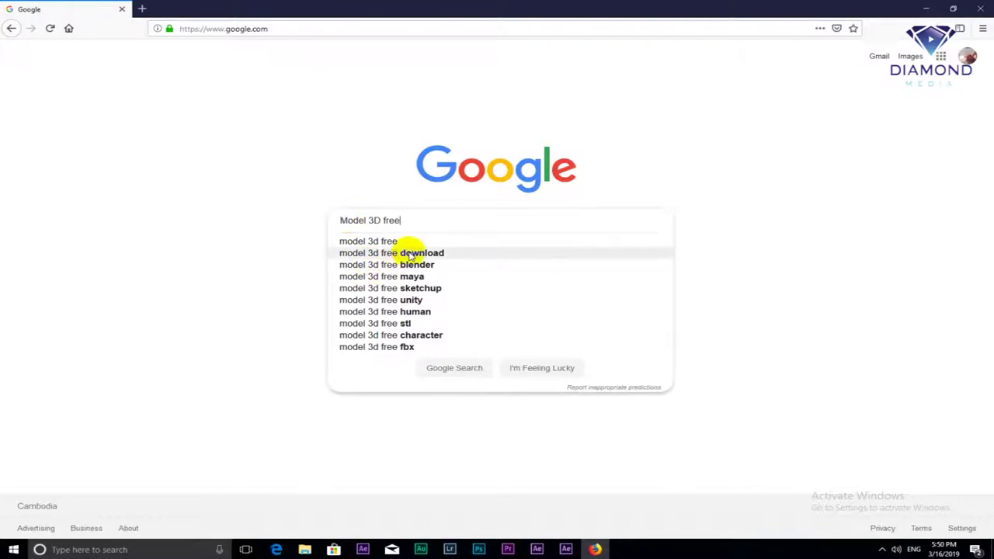
left_click(408, 253)
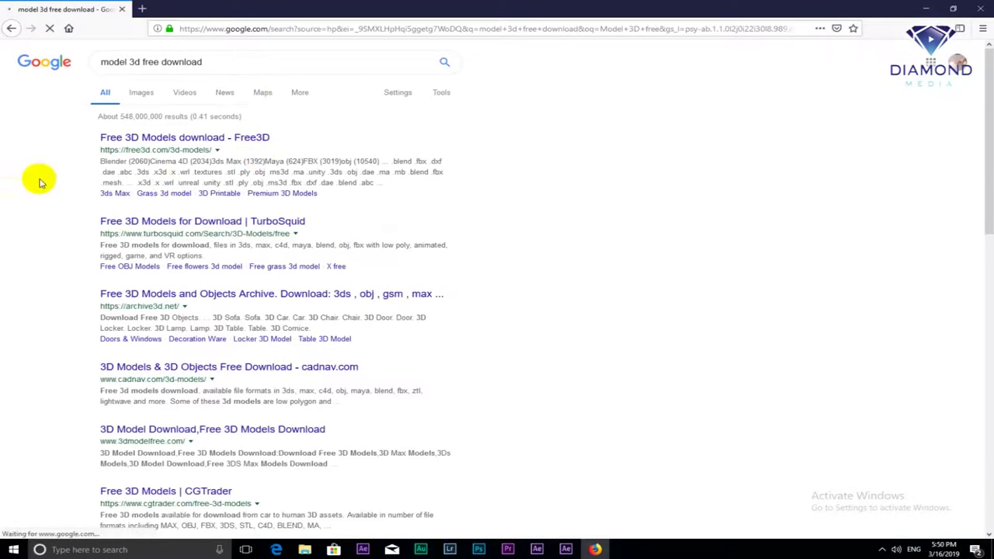
left_click(153, 145)
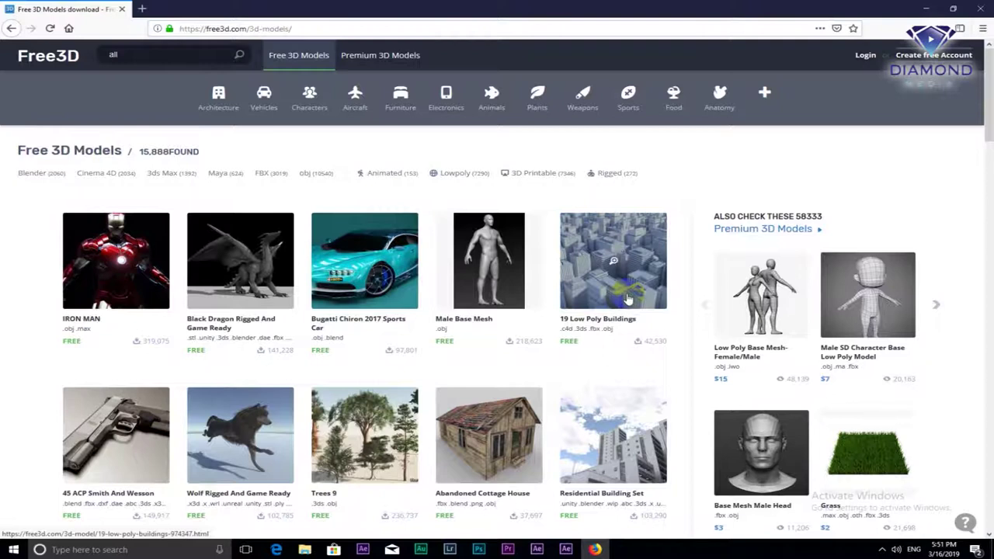
Search Free3D for 'sphere' models
scroll(627, 297, "down", 3)
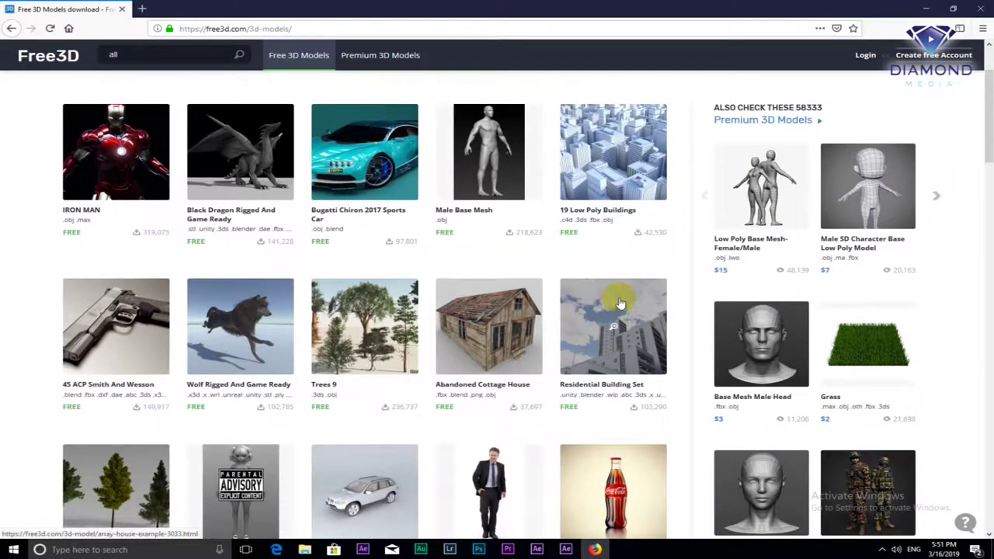
scroll(620, 303, "up", 3)
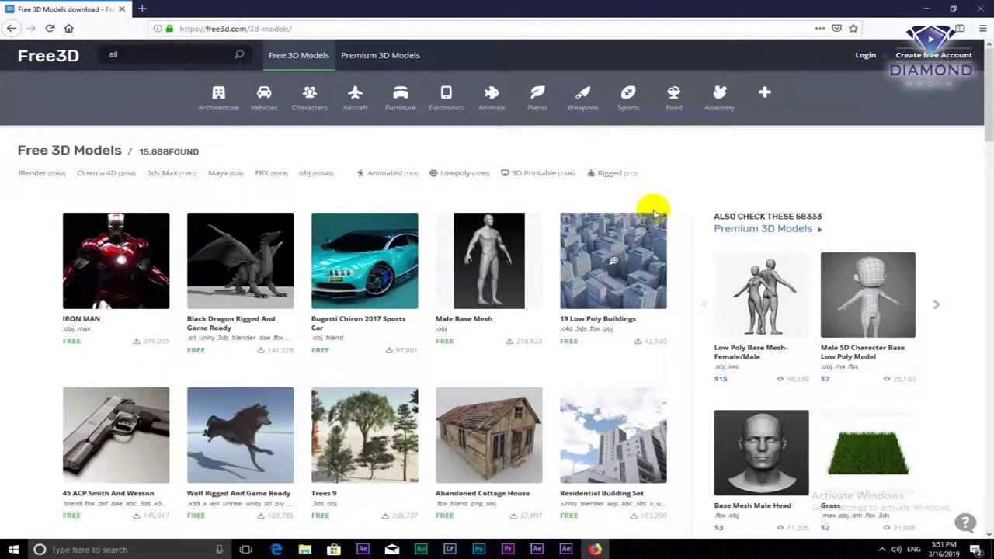
left_click(134, 69)
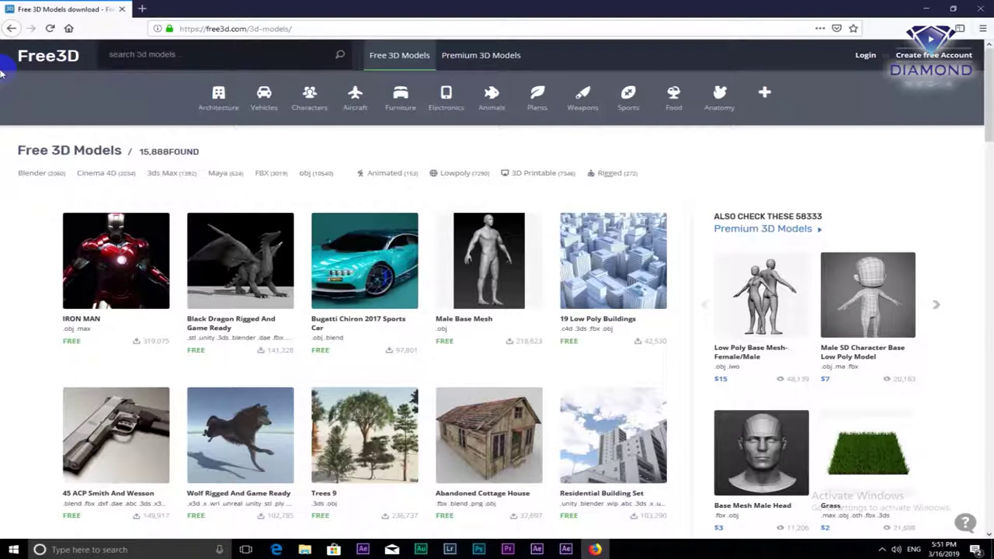
type("sphere")
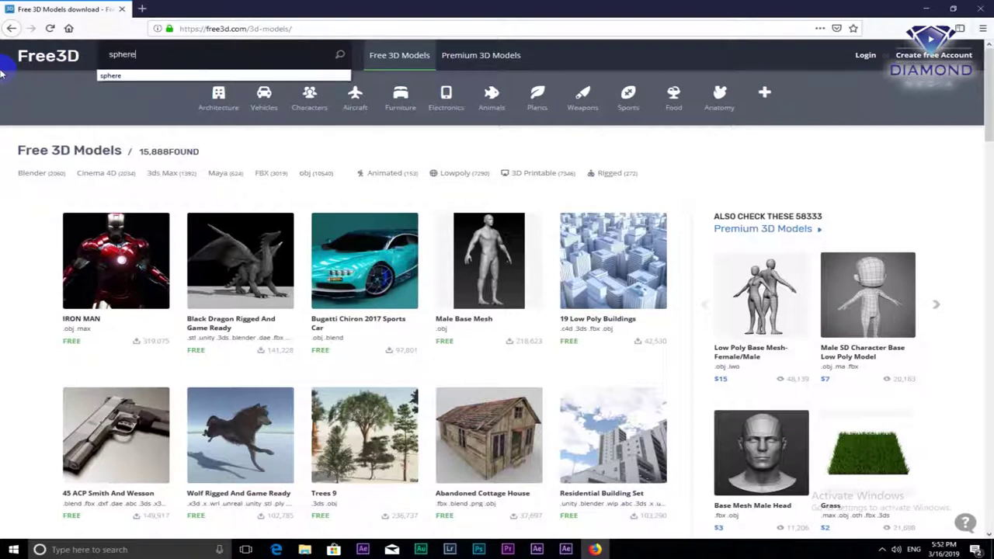
key("Return")
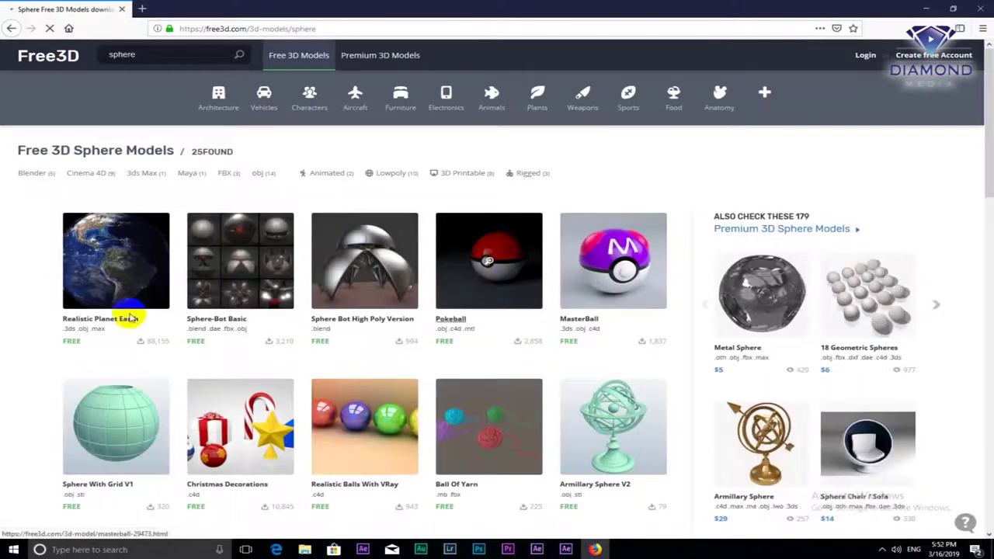
Preview the Realistic Planet Earth model, close it, and minimize the browser
left_click(121, 245)
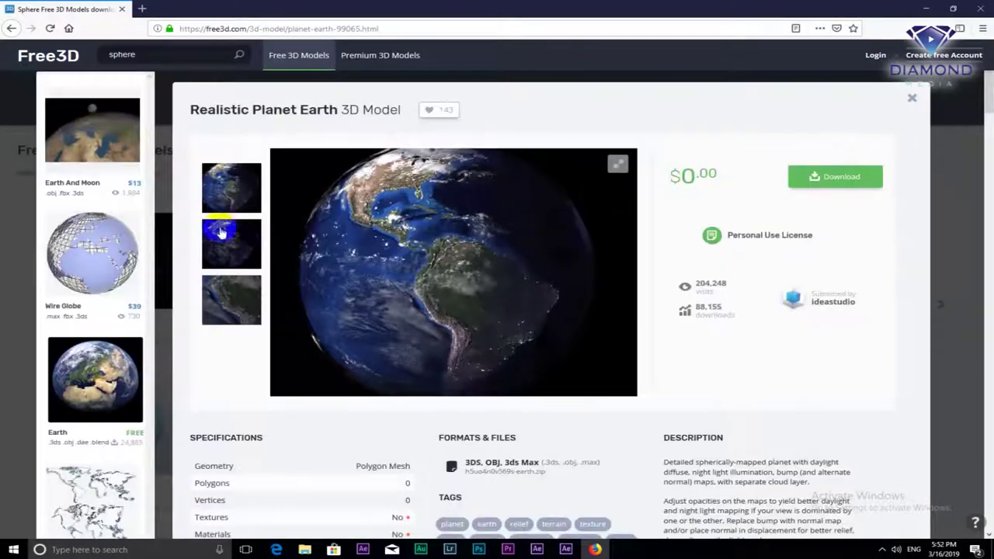
scroll(85, 350, "down", 5)
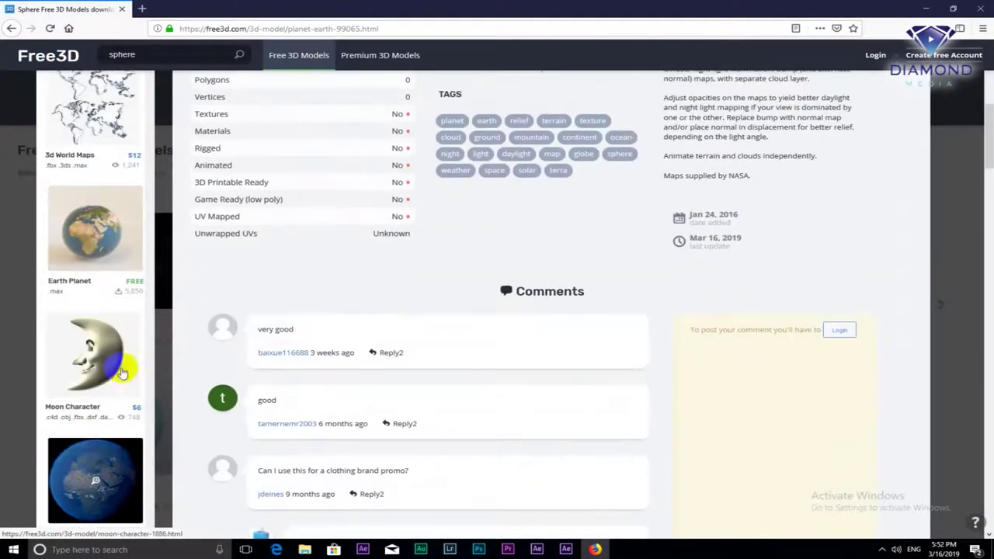
scroll(508, 258, "up", 5)
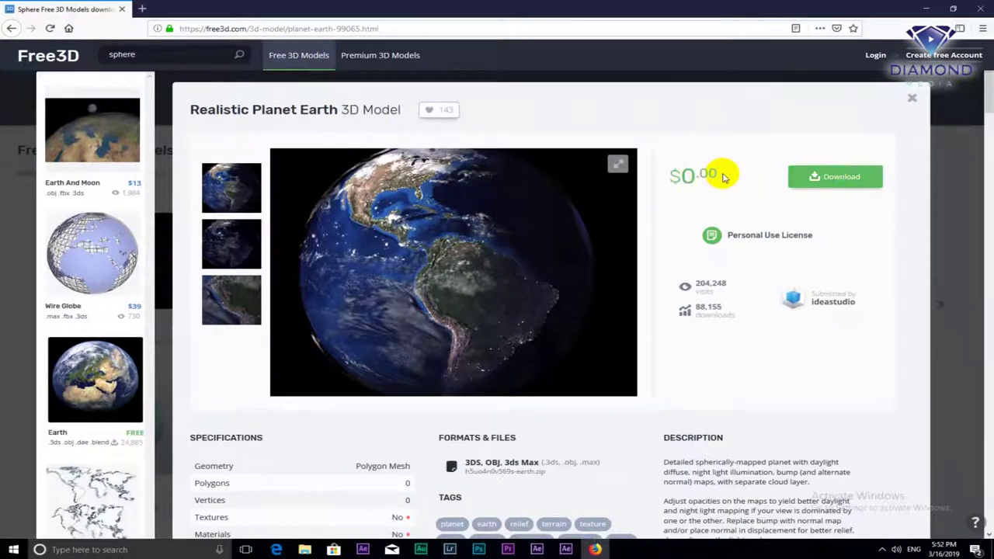
key("Escape")
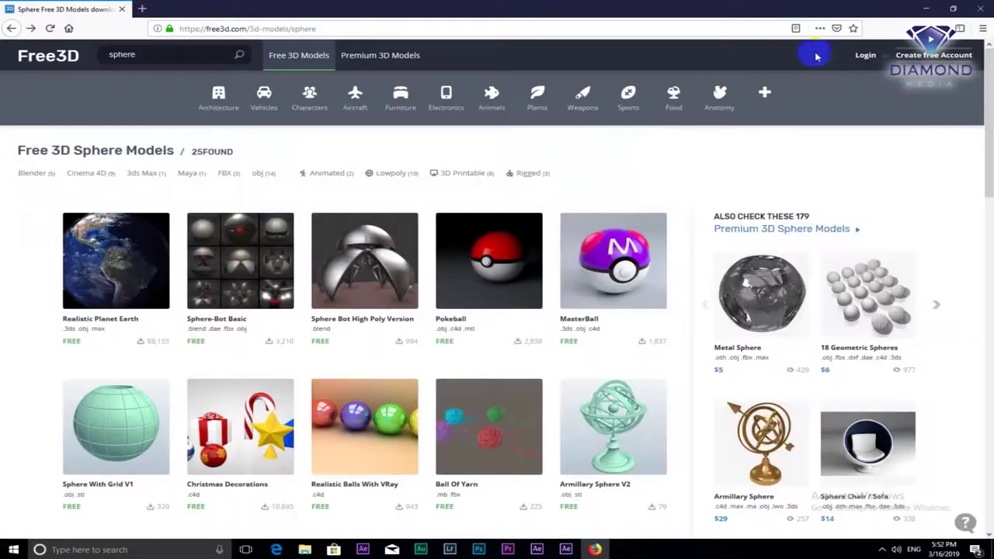
left_click(926, 11)
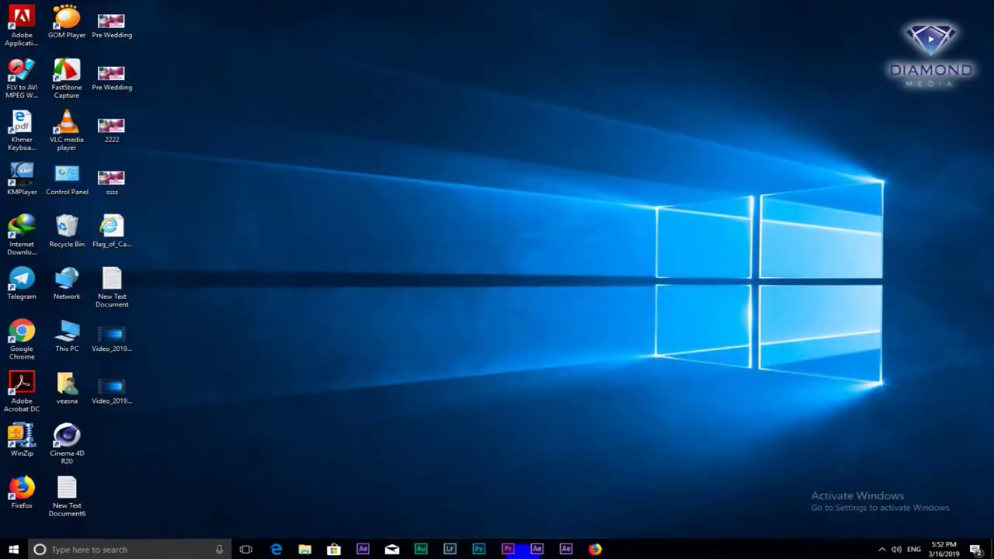
In Element 3D Scene Setup, import Globe.obj from the Special Background folder
left_click(566, 549)
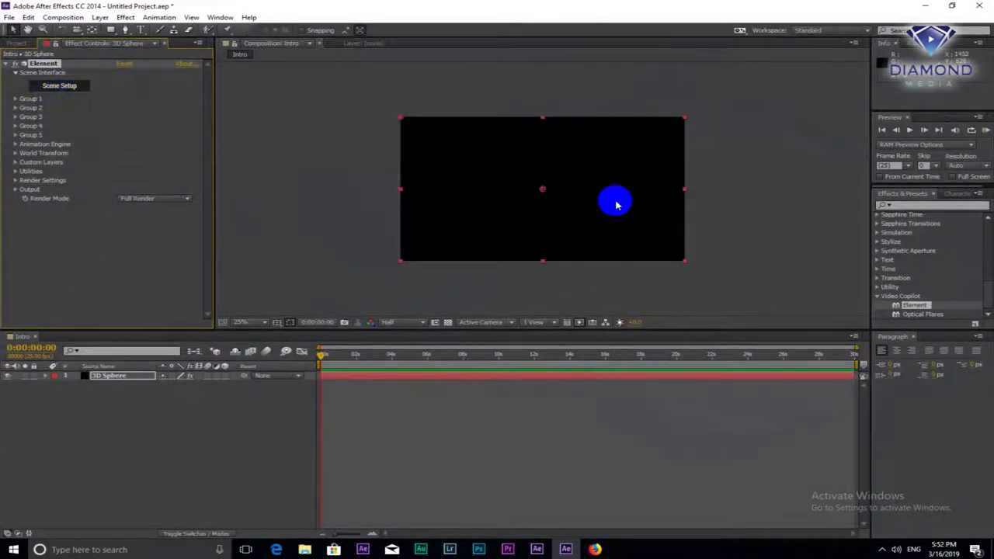
left_click(56, 88)
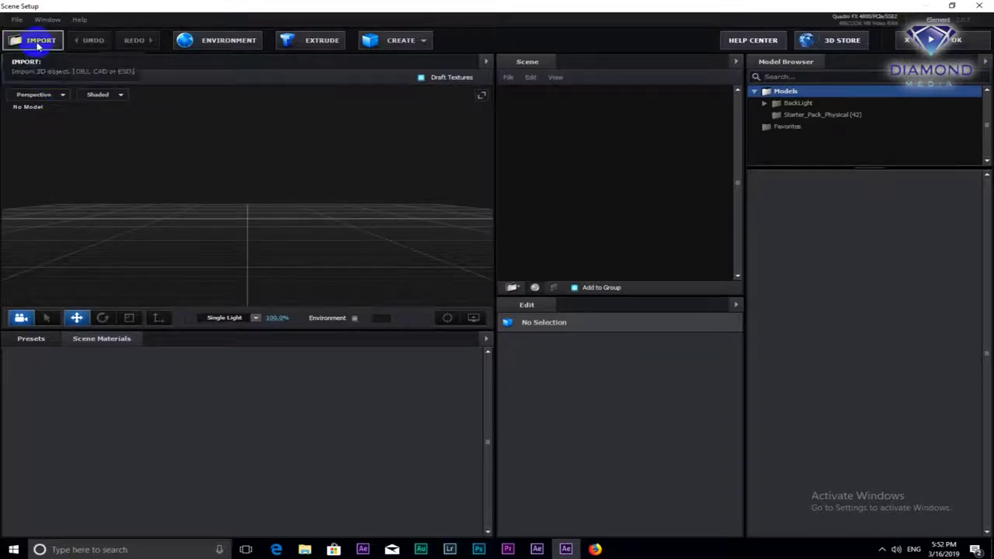
left_click(37, 45)
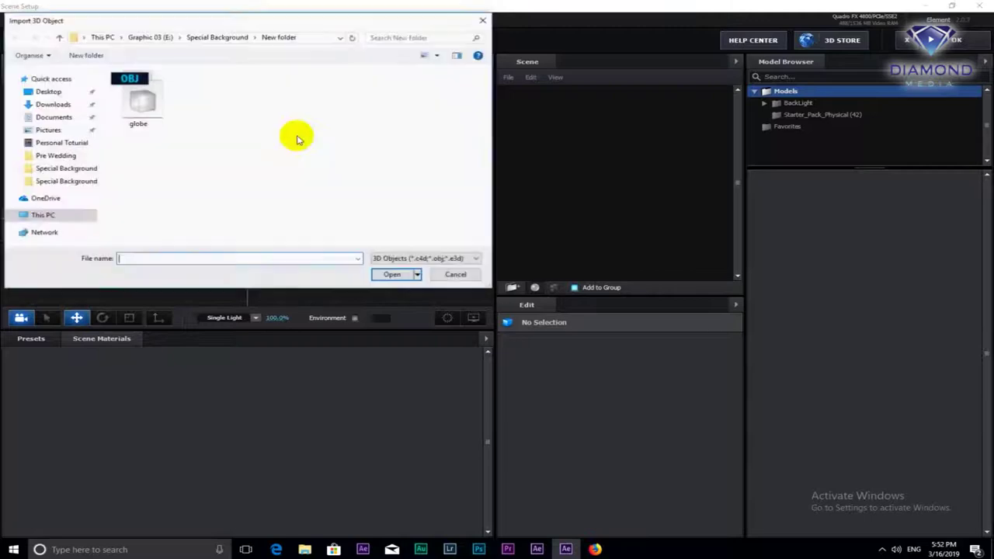
key("alt+Up")
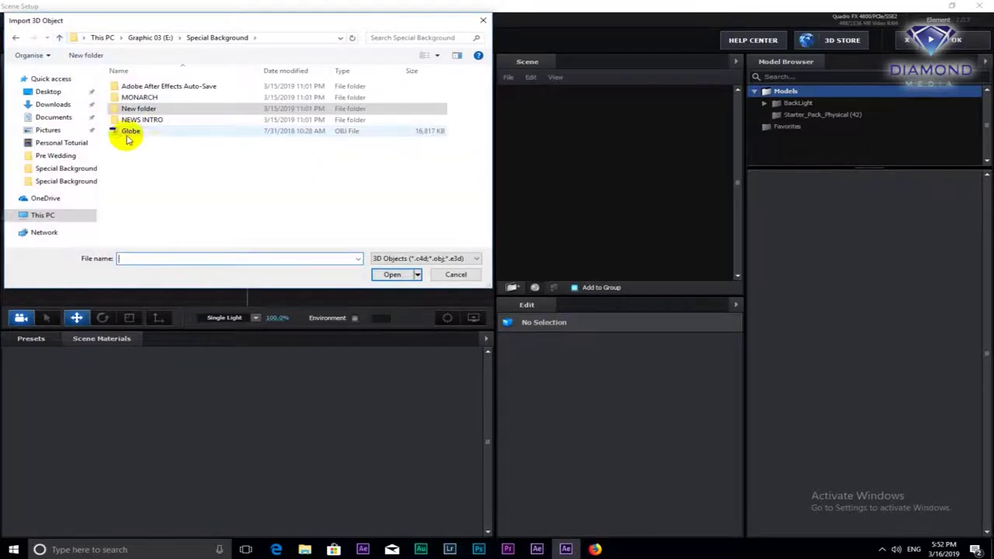
left_click(131, 134)
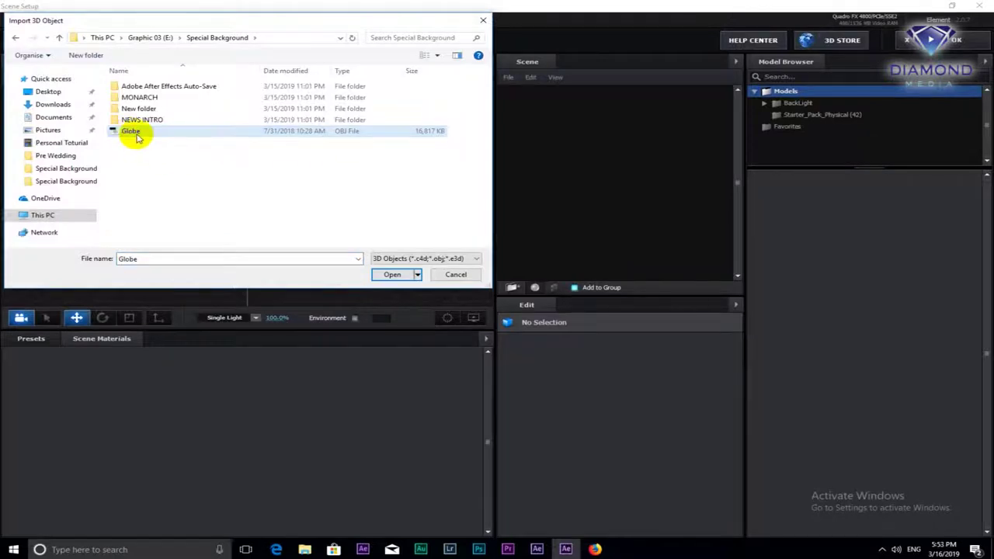
double_click(130, 132)
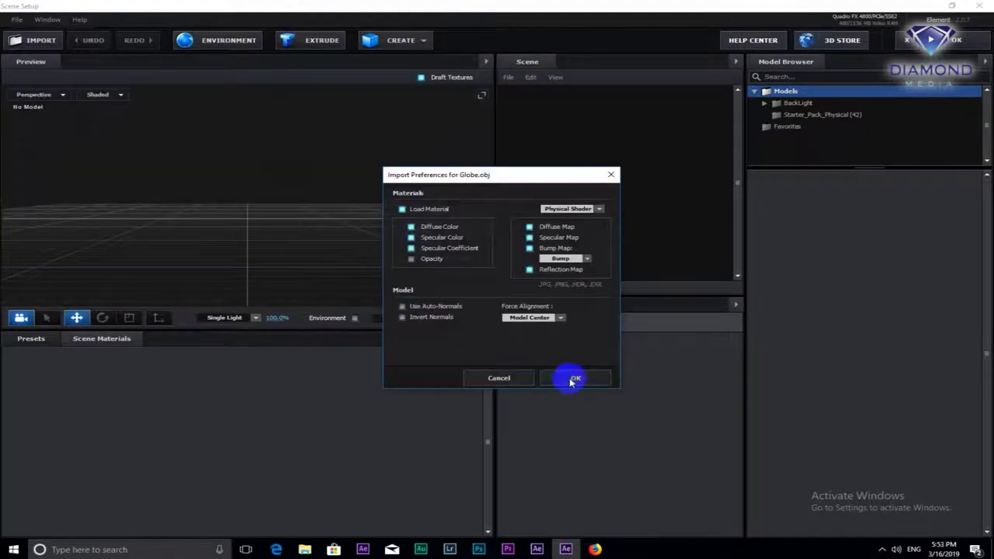
Load the globe with default import settings and rename it Globe 01
left_click(571, 378)
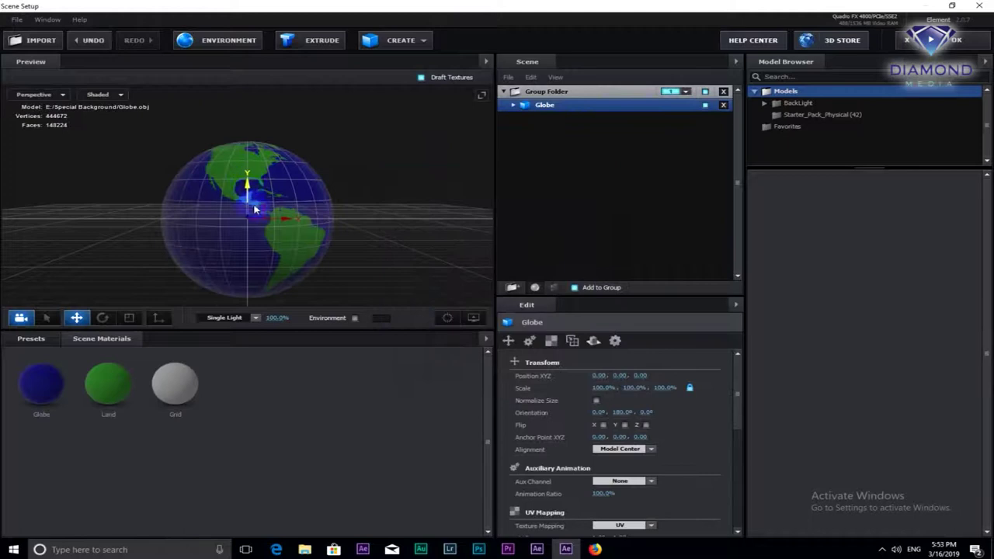
mouse_move(262, 248)
left_mouse_down()
mouse_move(284, 204)
mouse_move(277, 195)
left_mouse_up()
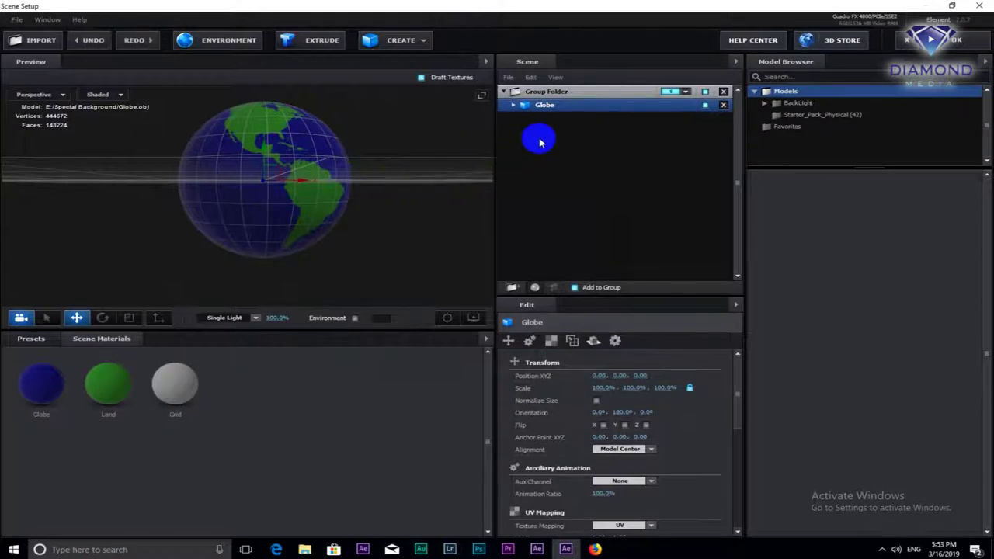
double_click(560, 108)
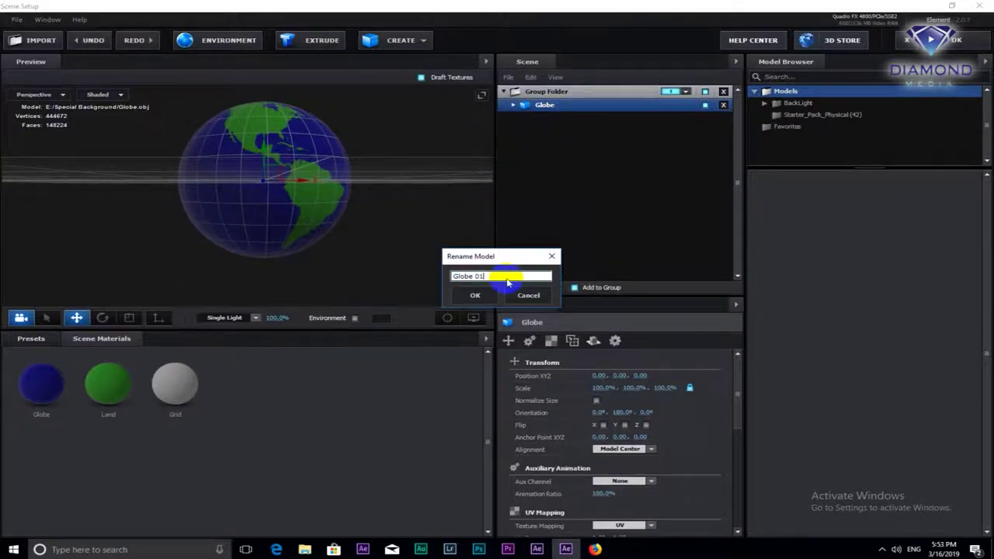
key("Return")
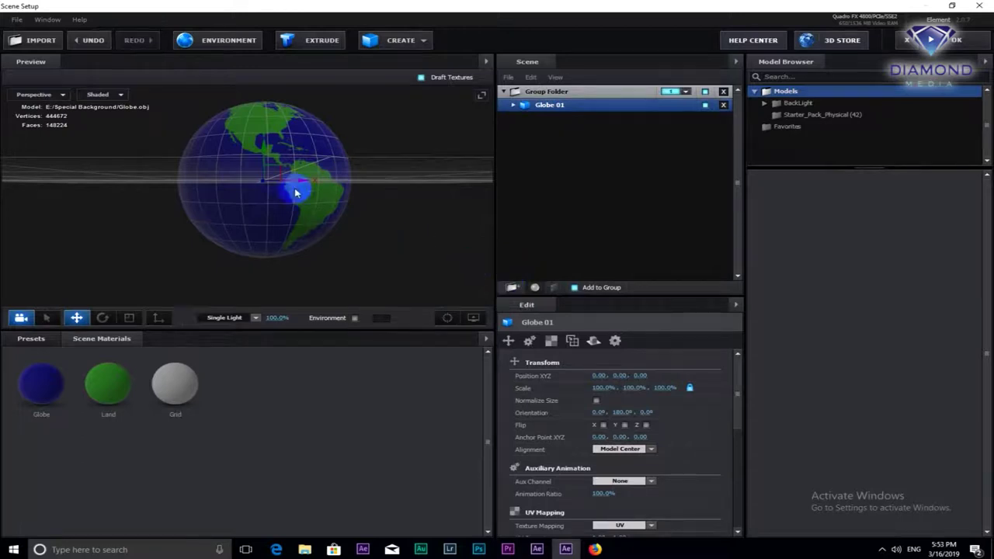
Expand Globe 01 and hide its green Land part
left_click(249, 162)
left_click(512, 104)
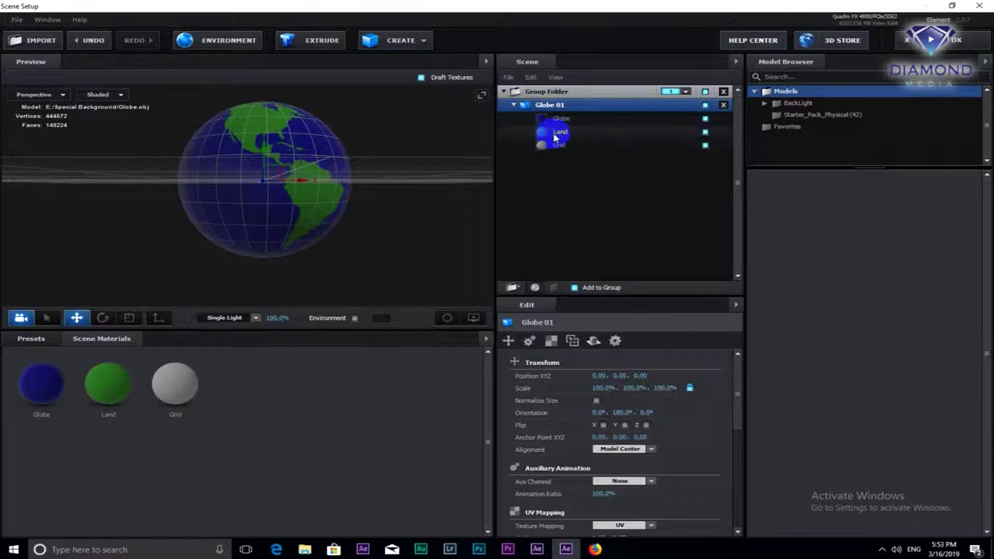
left_click(589, 136)
left_click(705, 131)
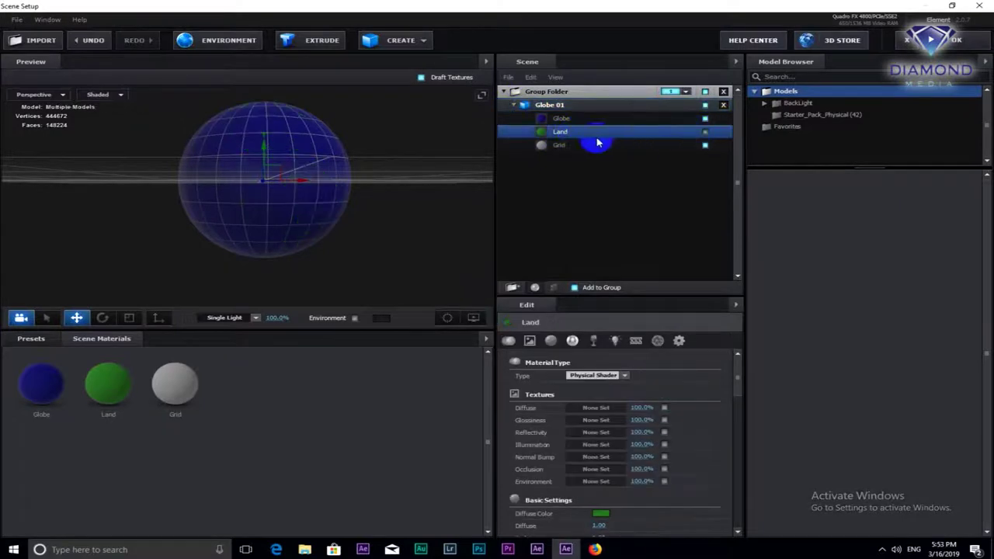
Import a second globe.obj from New folder into the Element scene
left_click(21, 42)
double_click(136, 109)
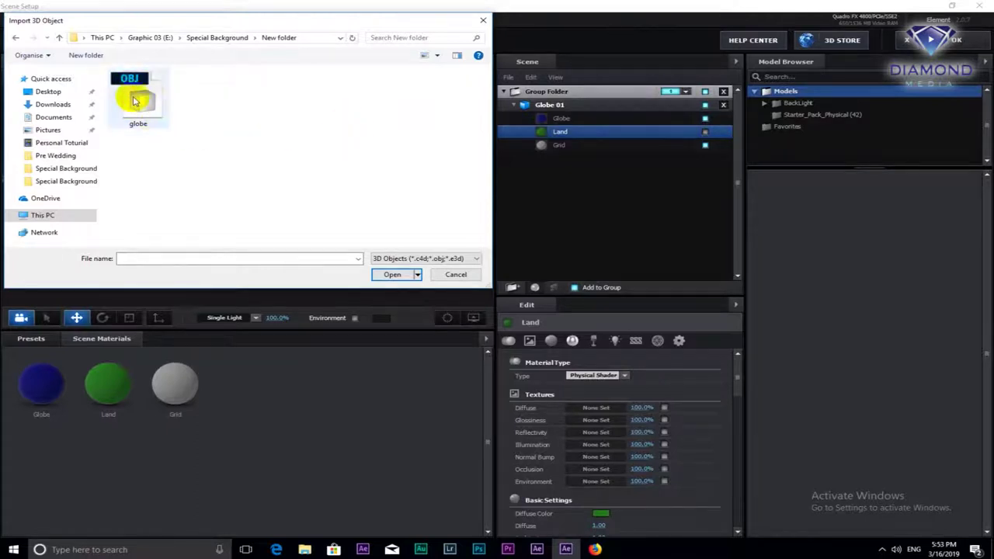
left_click(148, 101)
double_click(147, 101)
left_click(552, 380)
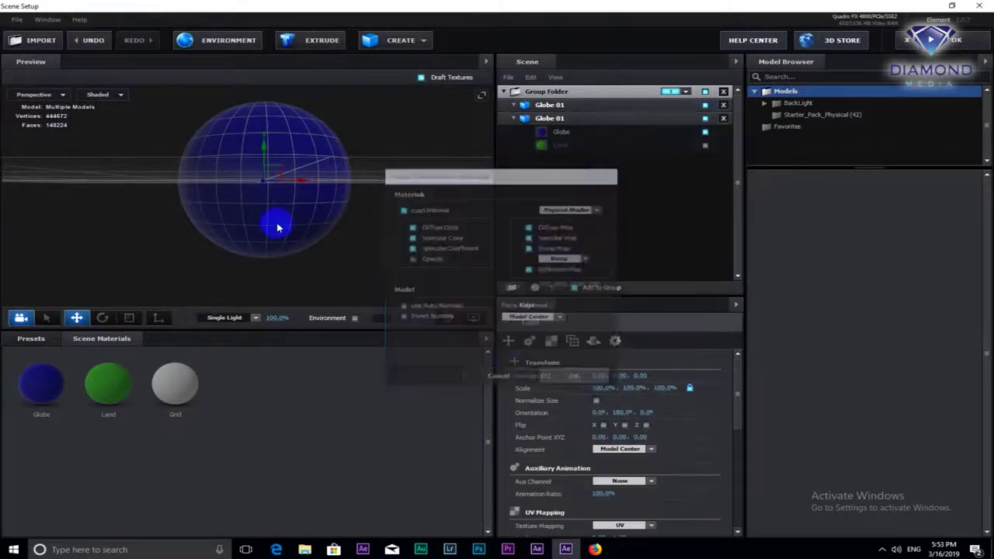
double_click(564, 107)
type("globe 02")
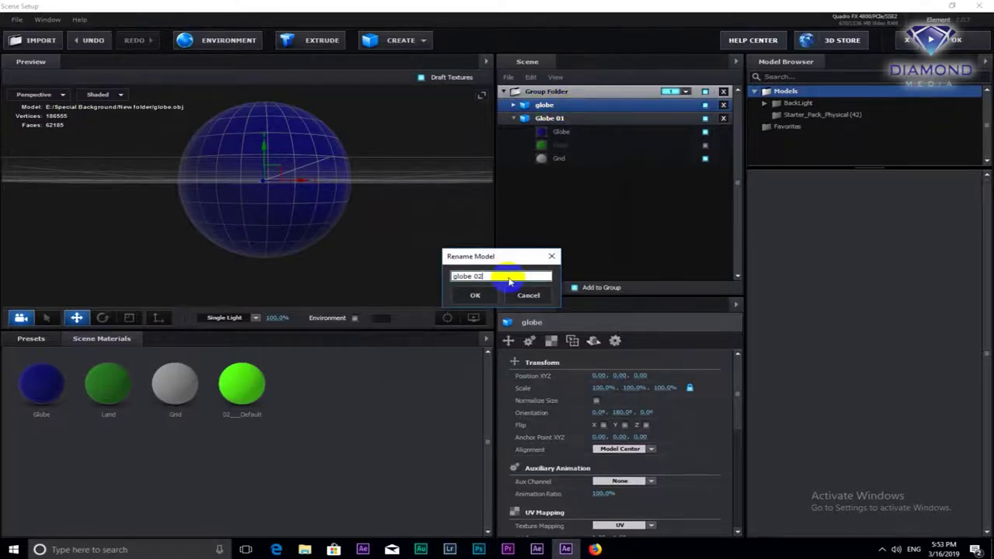
Name the second model globe 02 and scale it up to 188.5%
key("Return")
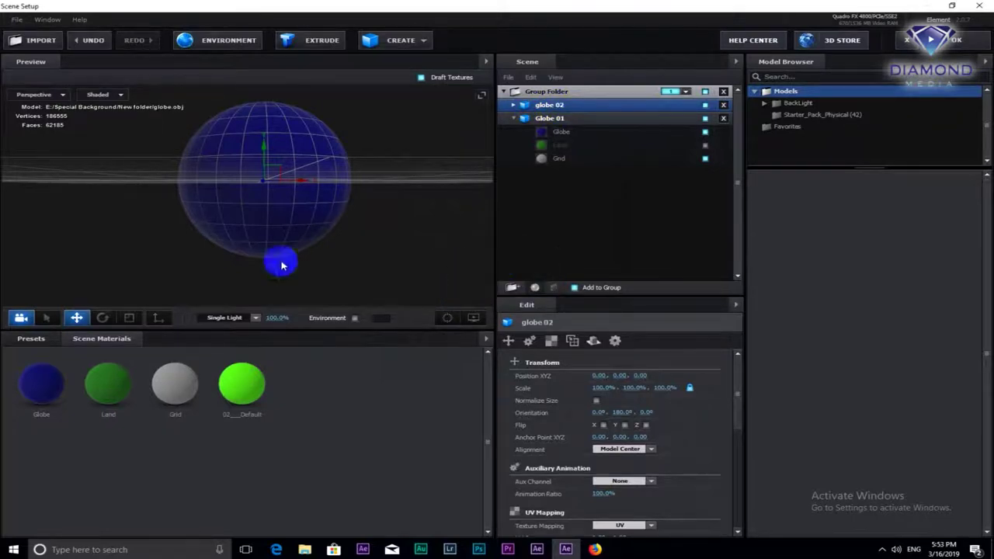
left_click(515, 119)
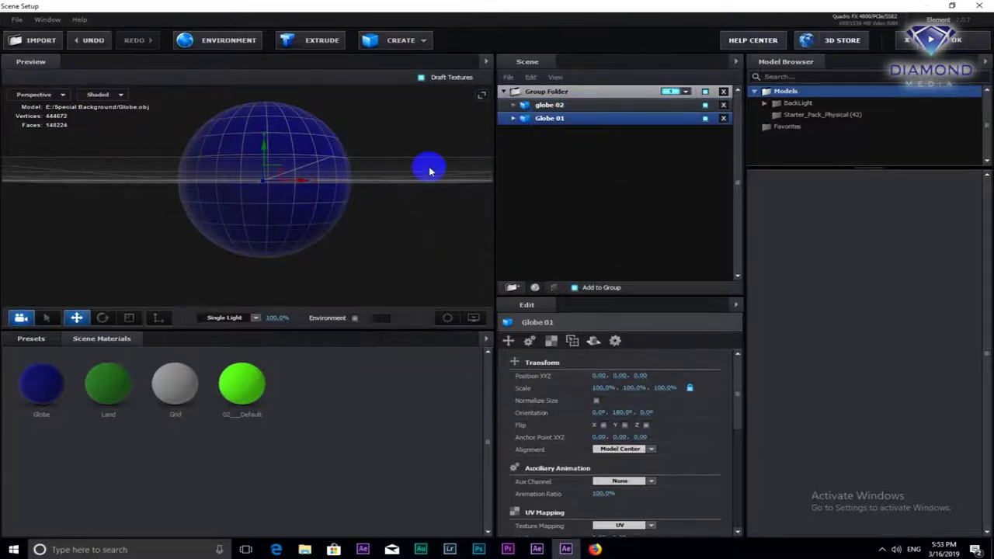
left_click(605, 106)
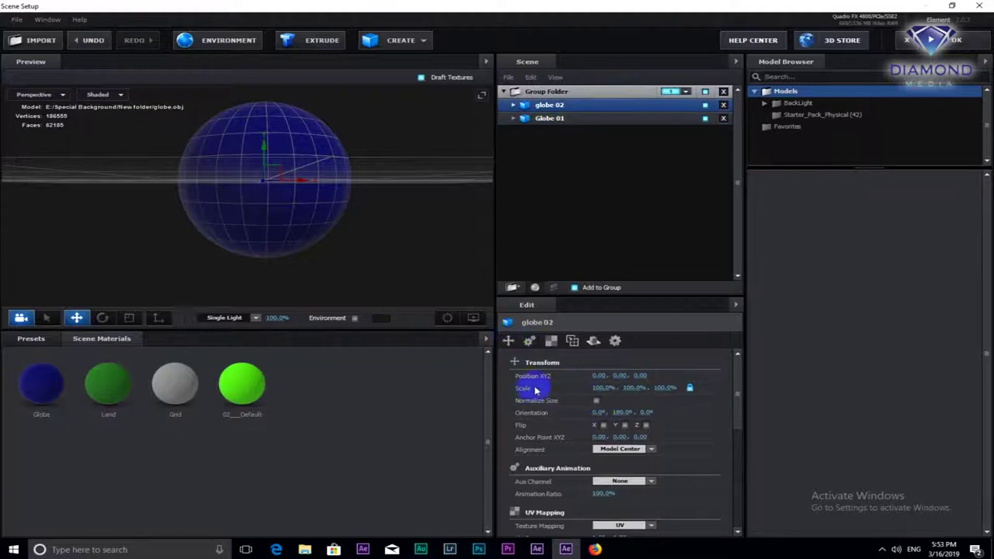
left_click_drag(620, 387, 711, 394)
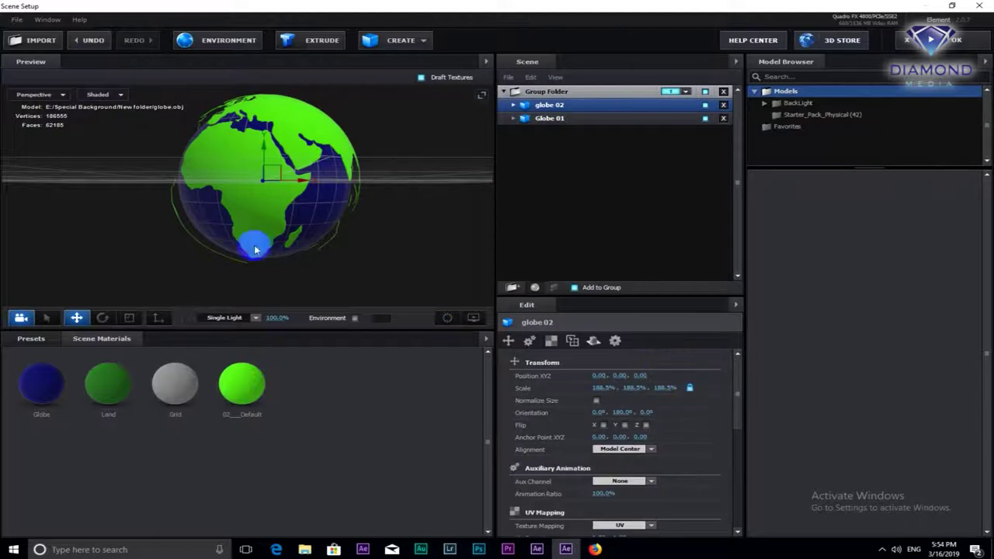
mouse_move(349, 195)
left_mouse_down()
mouse_move(271, 267)
mouse_move(198, 202)
mouse_move(198, 172)
mouse_move(276, 245)
mouse_move(228, 222)
left_mouse_up()
left_click(37, 95)
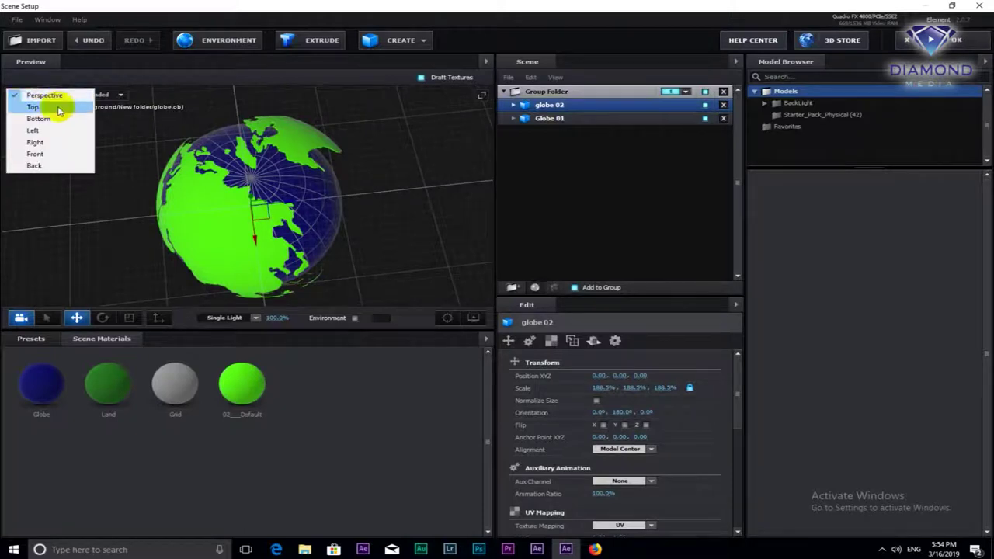
Inspect the globe from the Top, Bottom, Left, Right, Front and Back views
left_click(57, 108)
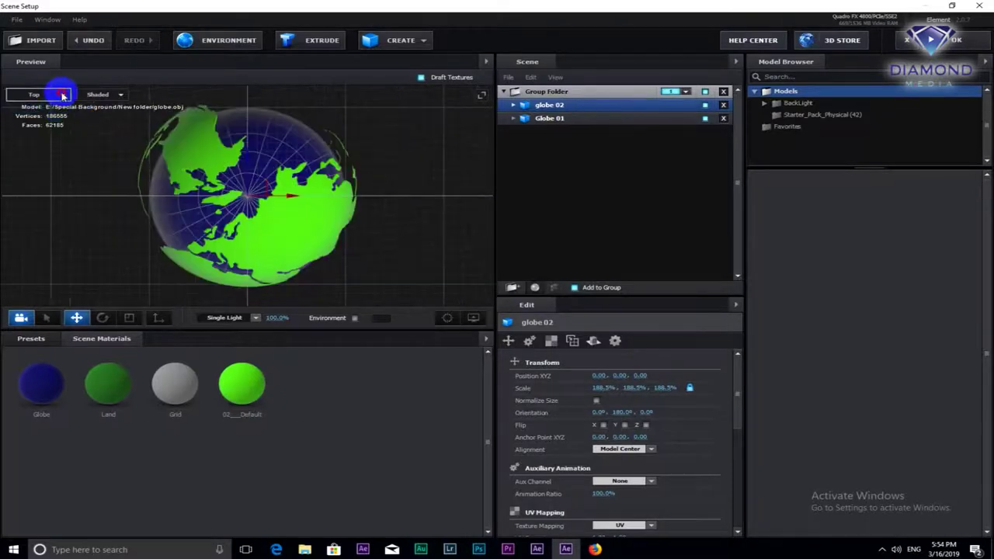
left_click(62, 95)
left_click(59, 118)
left_click(62, 95)
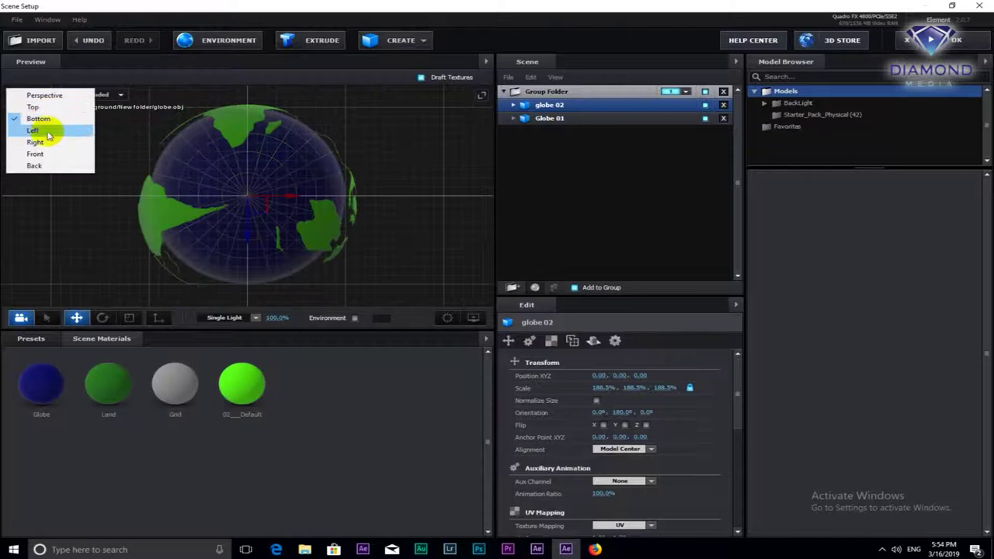
left_click(46, 130)
left_click(62, 95)
left_click(37, 142)
left_click(64, 94)
left_click(35, 154)
left_click(62, 95)
left_click(34, 166)
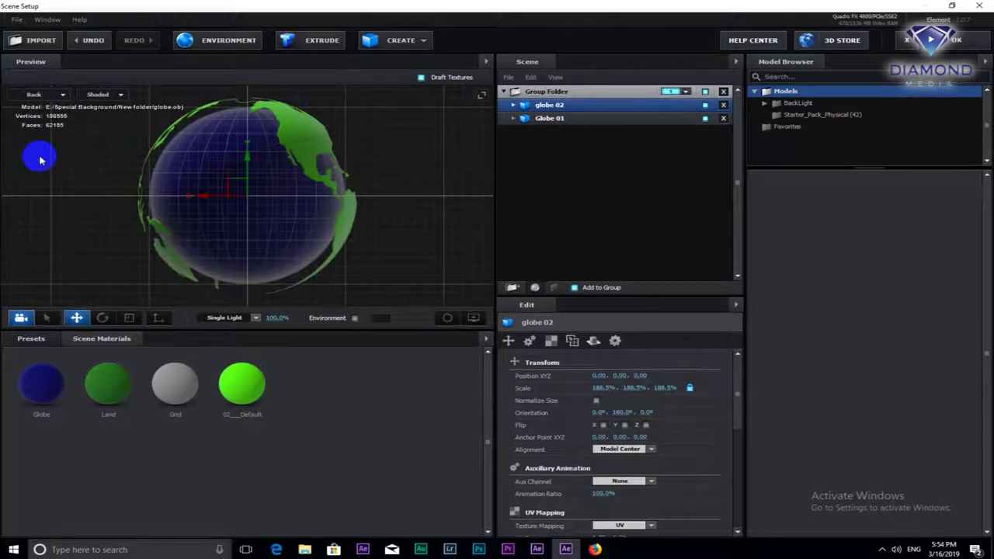
left_click(64, 95)
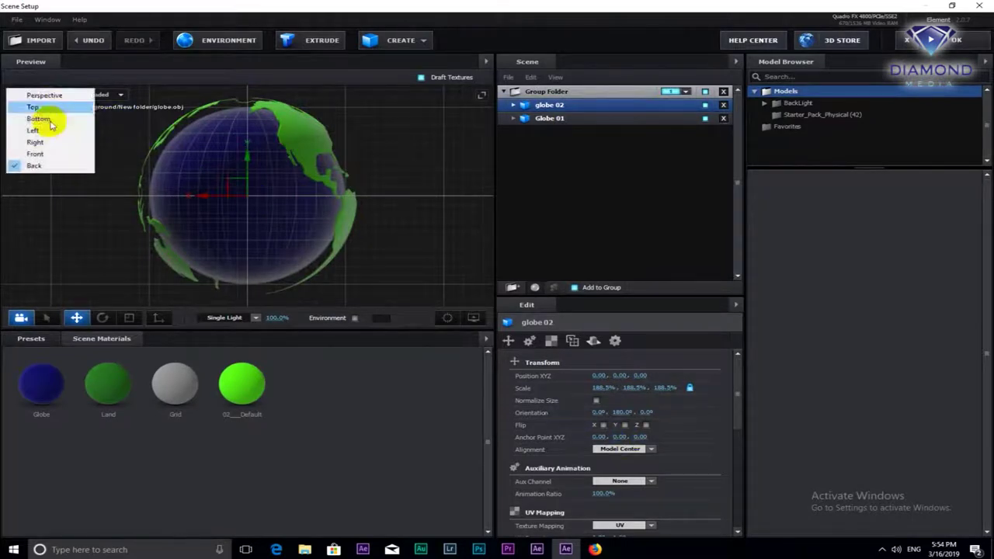
left_click(32, 107)
Shrink globe 02 to 177.5% and nudge its Position Z to -0.07
left_click(602, 389)
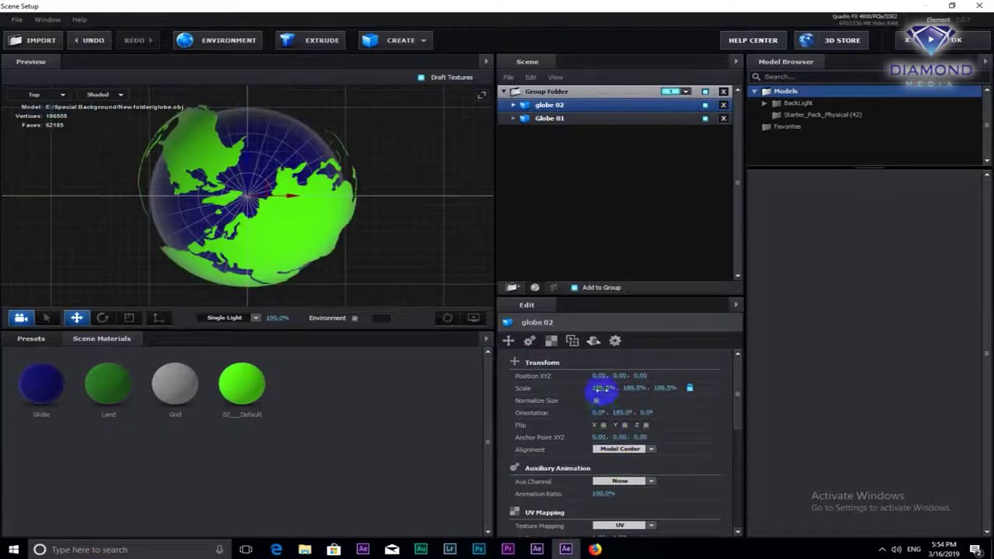
left_click_drag(602, 389, 591, 390)
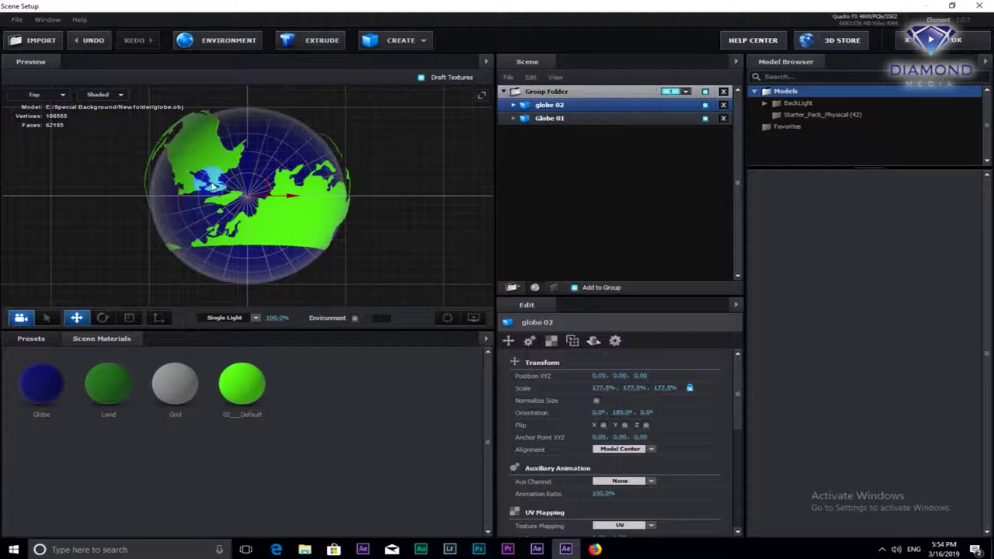
left_click_drag(250, 161, 257, 160)
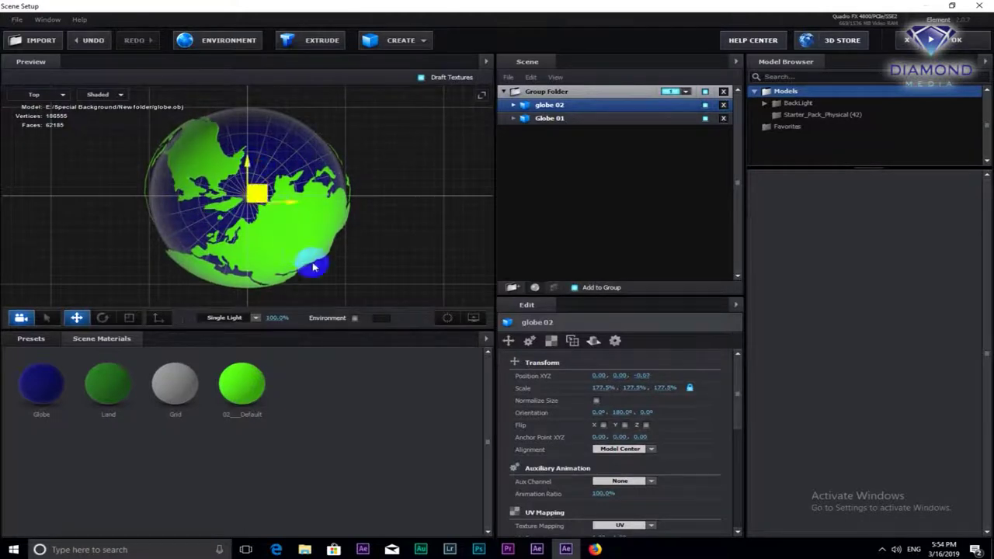
Return to Perspective view and apply the Element scene to the Intro composition
left_click(65, 95)
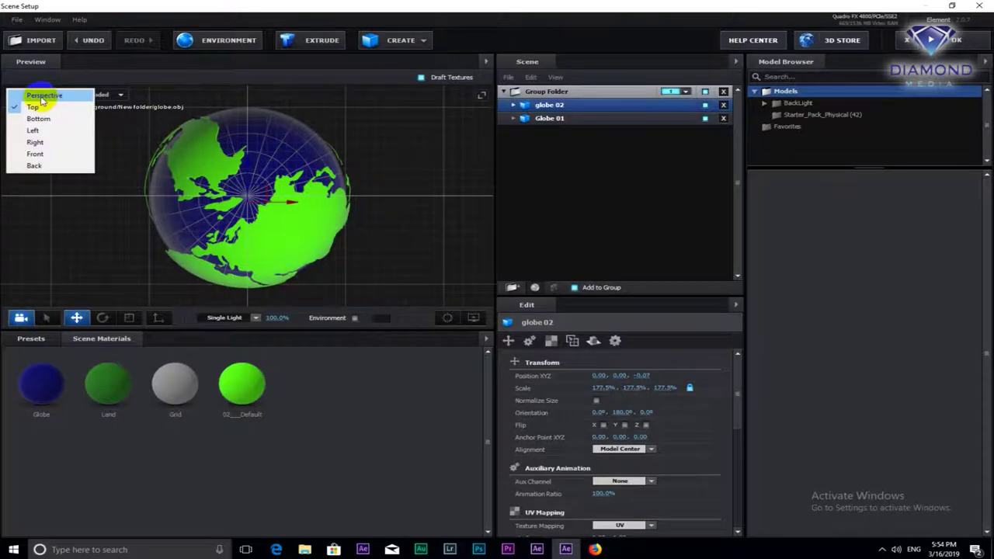
left_click(41, 99)
mouse_move(215, 67)
left_mouse_down()
mouse_move(175, 178)
mouse_move(287, 170)
mouse_move(366, 186)
mouse_move(349, 221)
mouse_move(318, 223)
mouse_move(328, 181)
mouse_move(331, 219)
left_mouse_up()
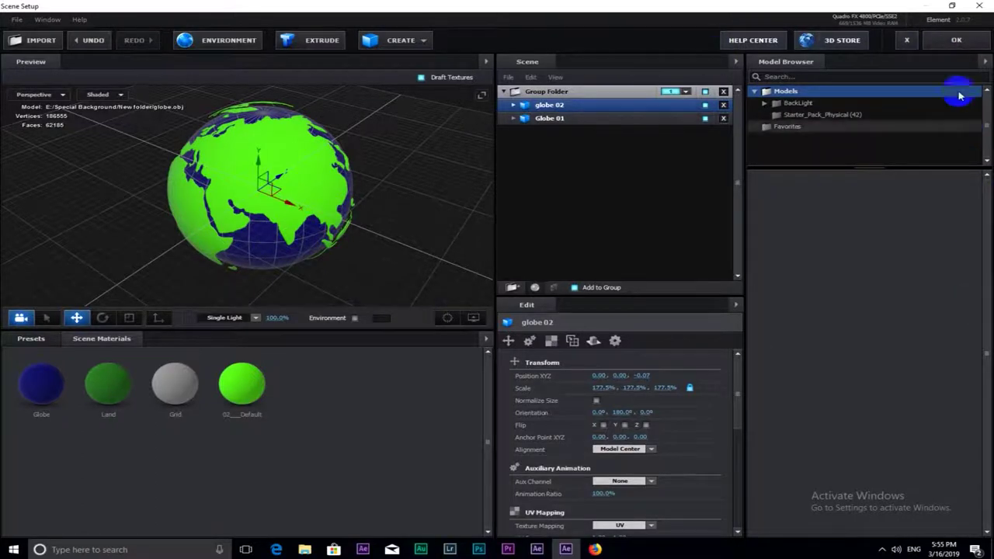
left_click(957, 39)
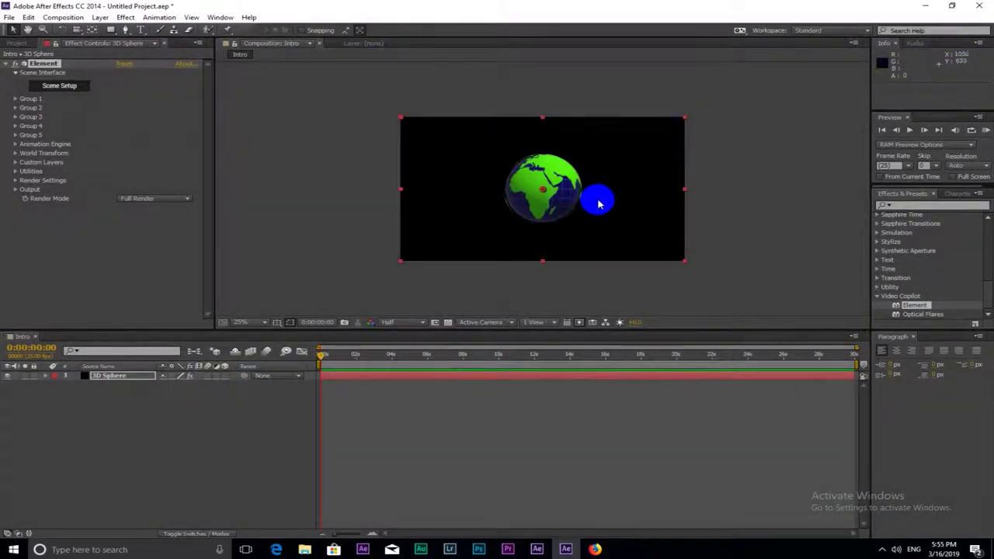
View the comp at 50% and add the title text 'CAMBODIA KINGDOM OF WONDER-KHMER IMPIRE'
key("period")
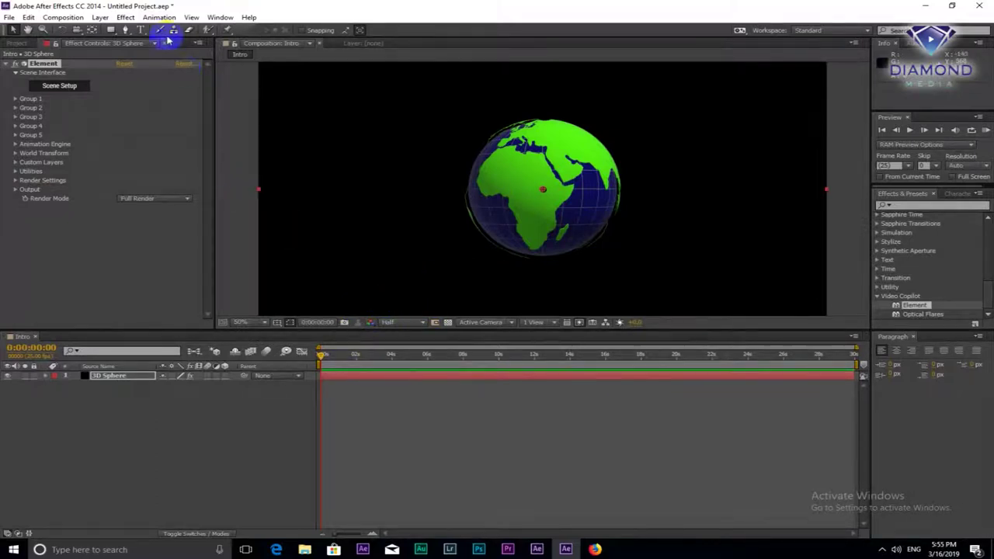
left_click(140, 31)
left_click(307, 230)
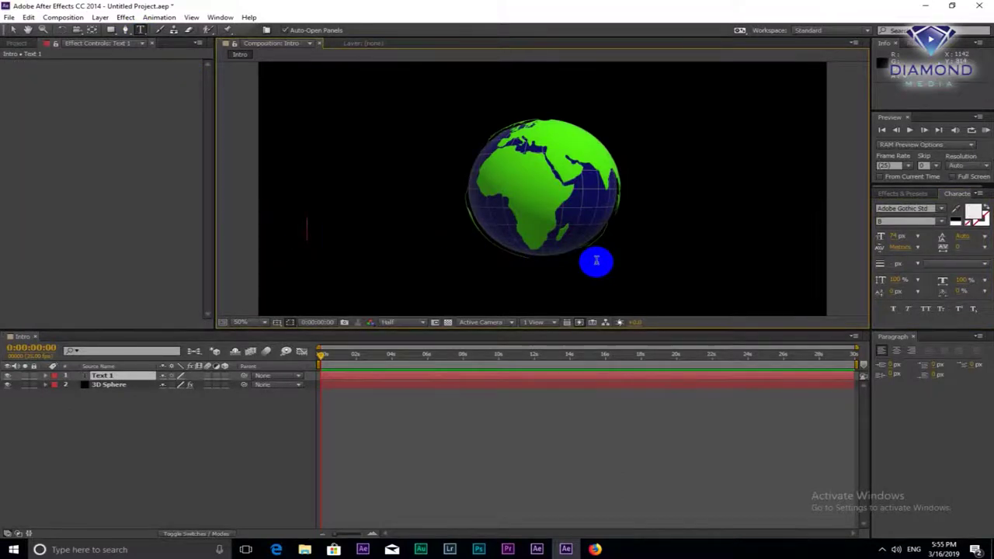
type("KINGDOM OF")
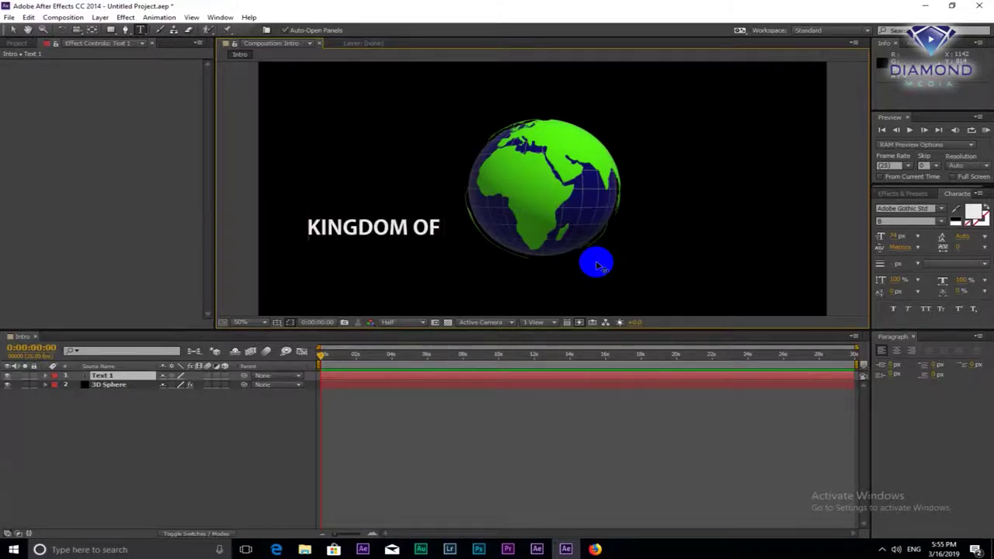
type("CAMBODIA")
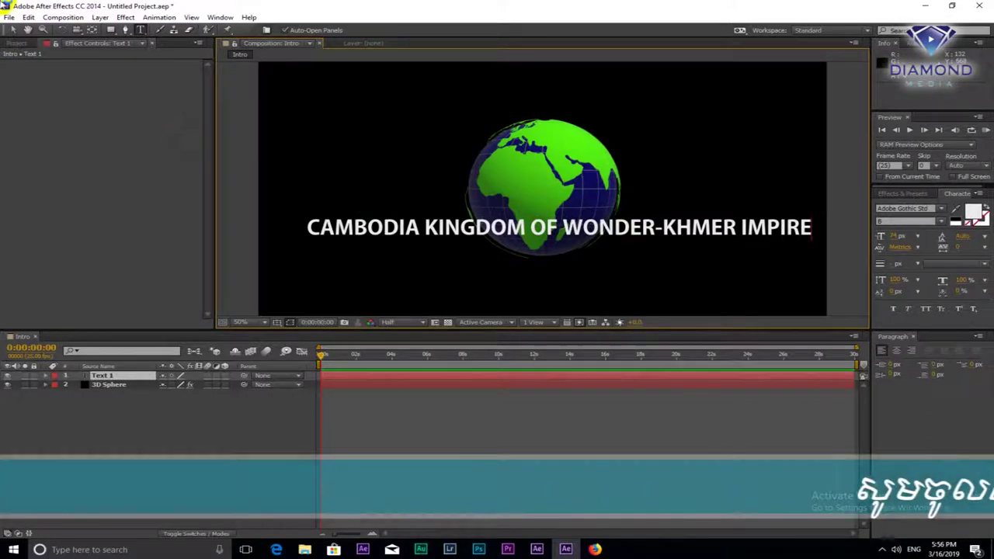
left_click(13, 29)
Nudge the title text slightly left and down in the composition
key("Caps_Lock")
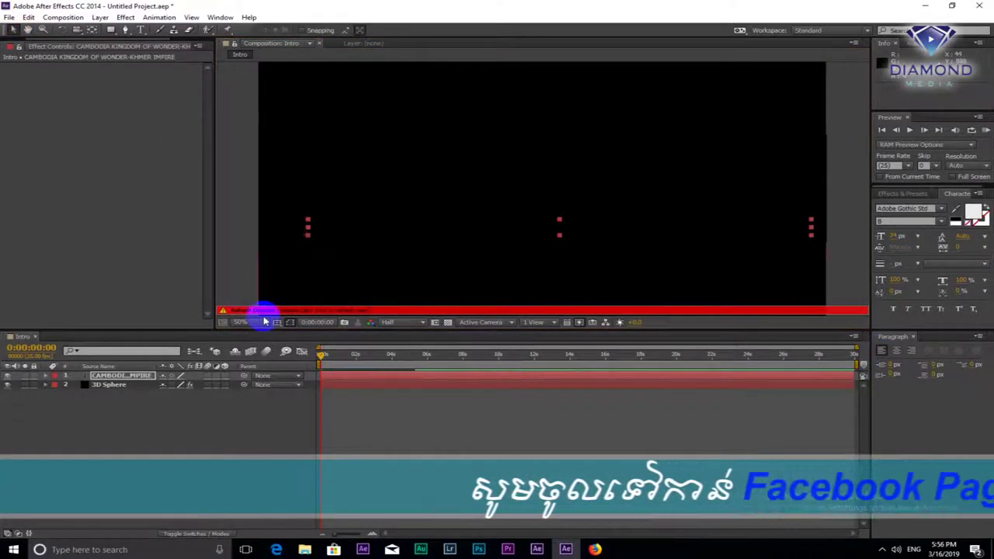
key("Caps_Lock")
left_click_drag(472, 247, 460, 257)
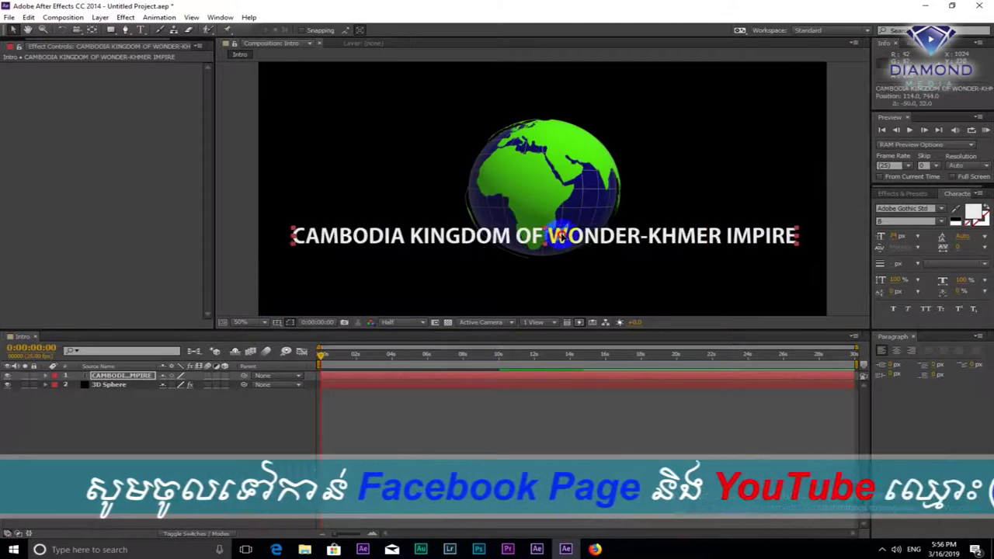
Set 3D Sphere's Element Path Layer 1 to the title layer, hide the title, open Scene Setup
left_click(110, 384)
left_click(15, 162)
left_click(24, 171)
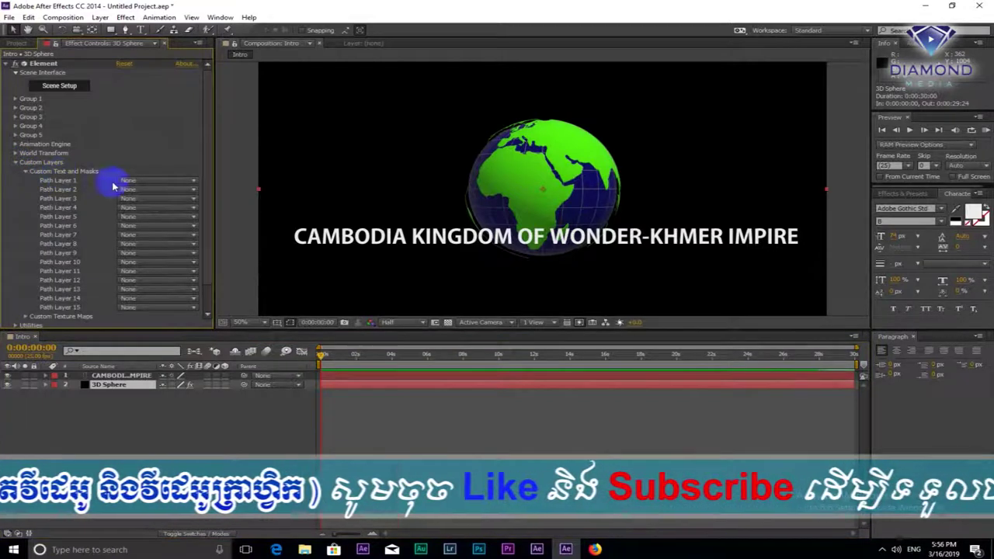
left_click(151, 181)
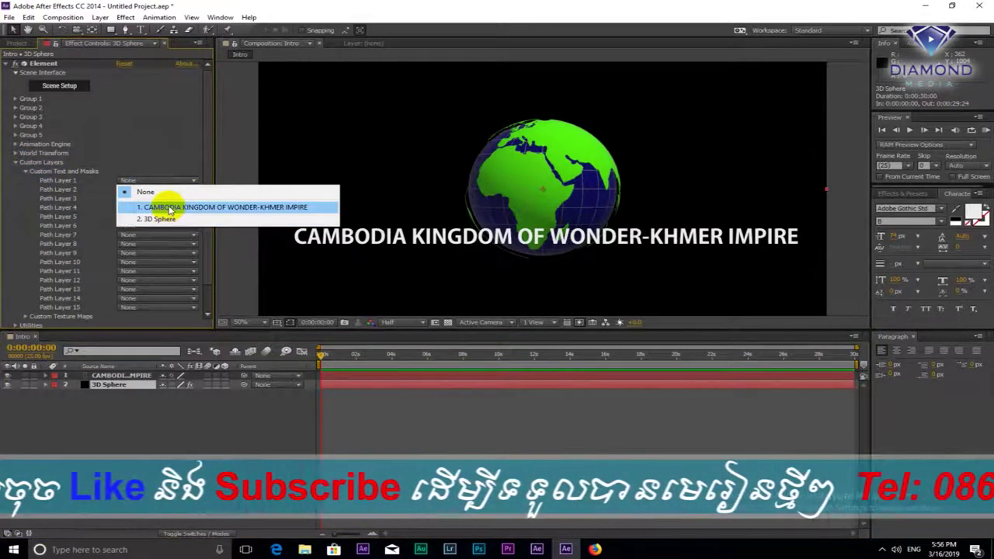
left_click(168, 207)
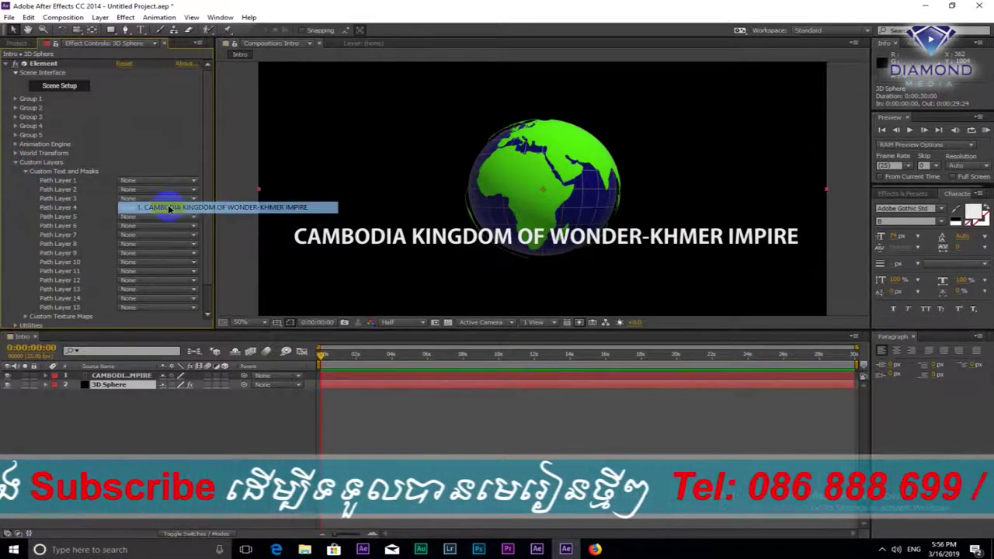
left_click(7, 376)
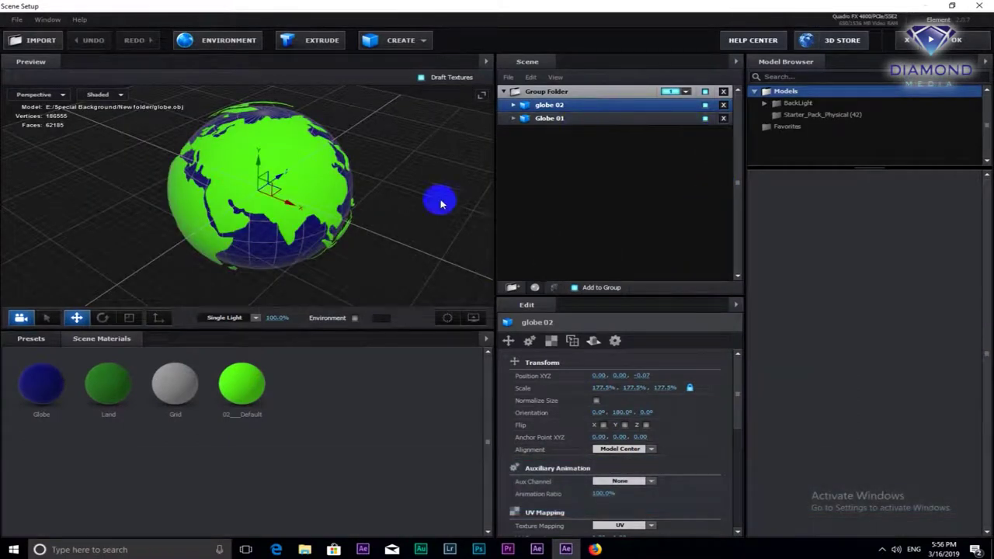
left_click(329, 45)
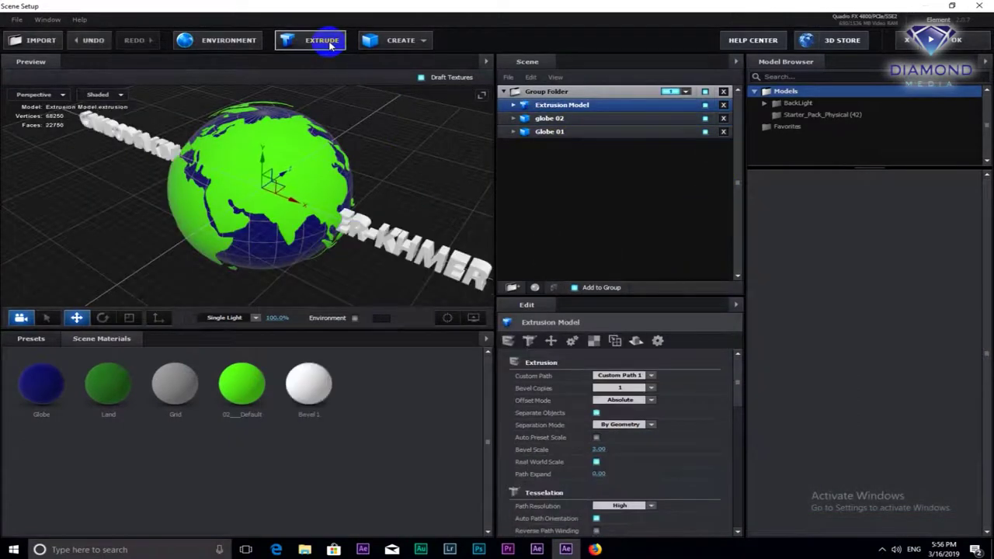
Orbit the preview around the globe and rename the Extrusion Model to Title
mouse_move(289, 241)
left_mouse_down()
mouse_move(315, 242)
mouse_move(320, 221)
left_mouse_up()
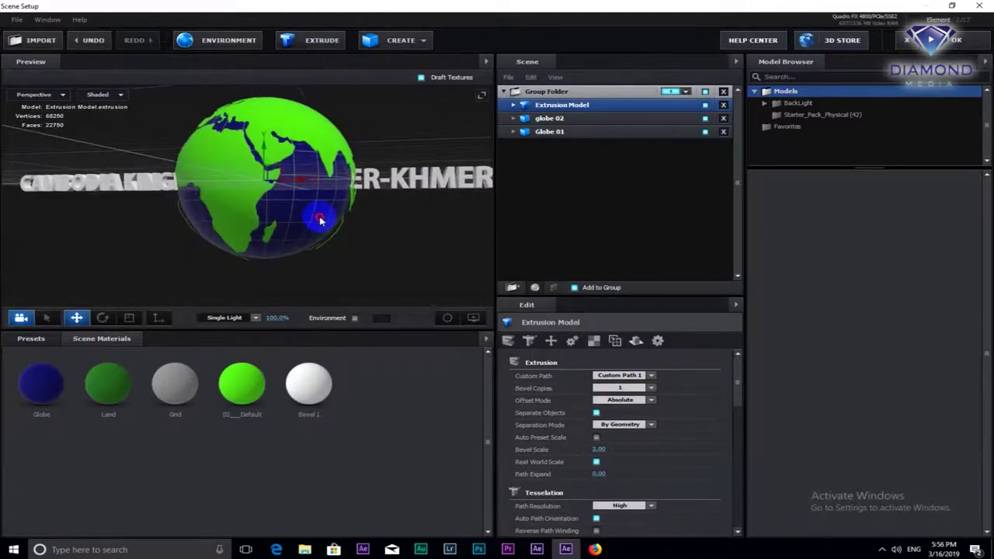
left_click_drag(320, 221, 308, 229)
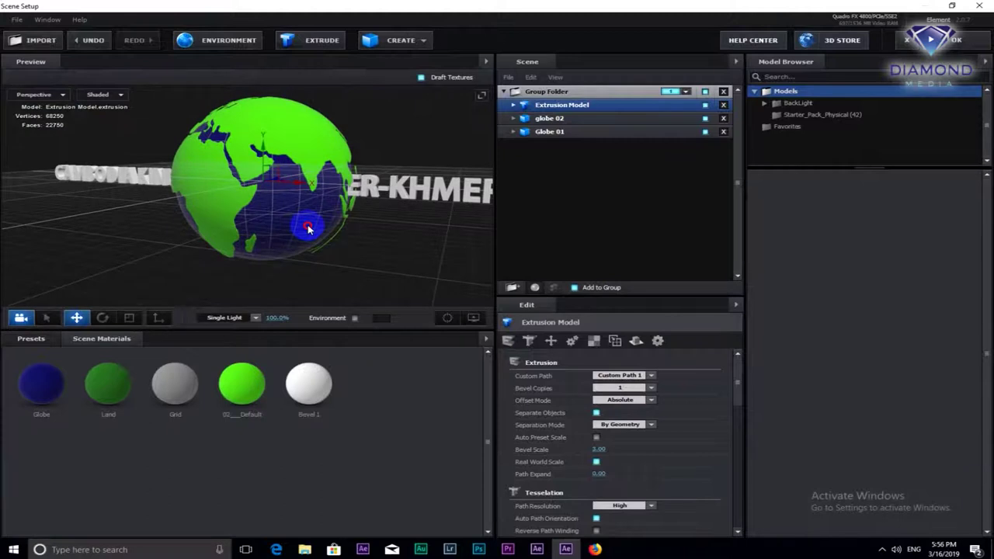
left_click_drag(308, 229, 300, 222)
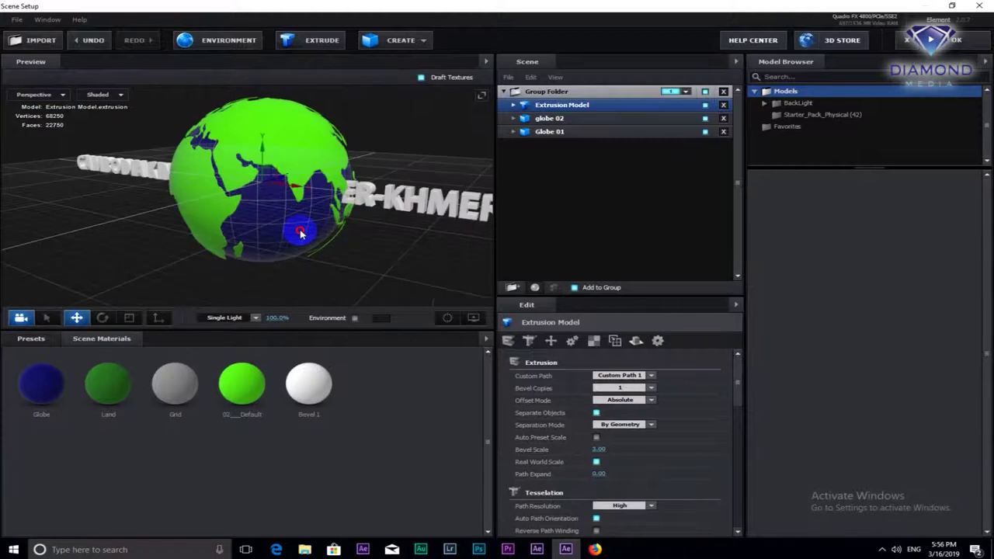
double_click(573, 112)
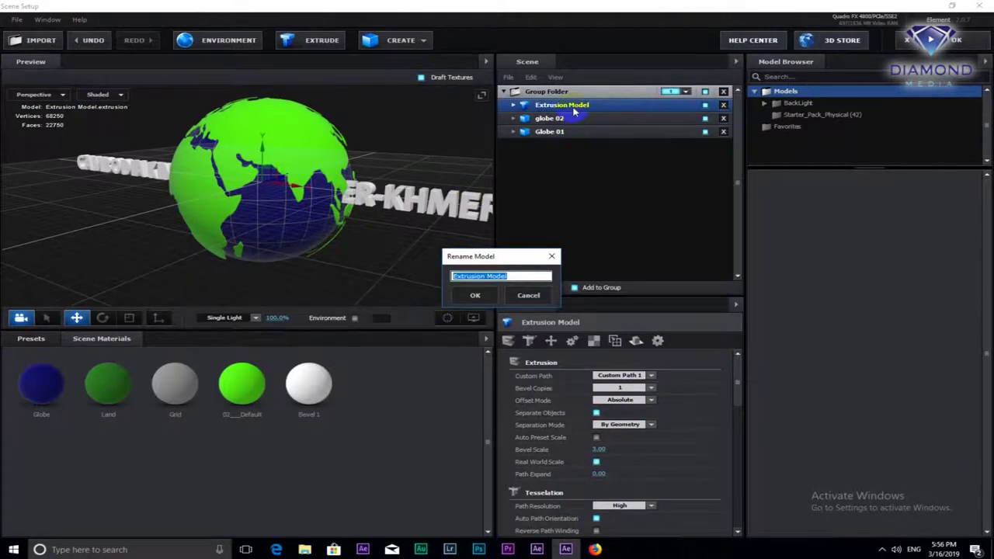
type("Title")
left_click(475, 294)
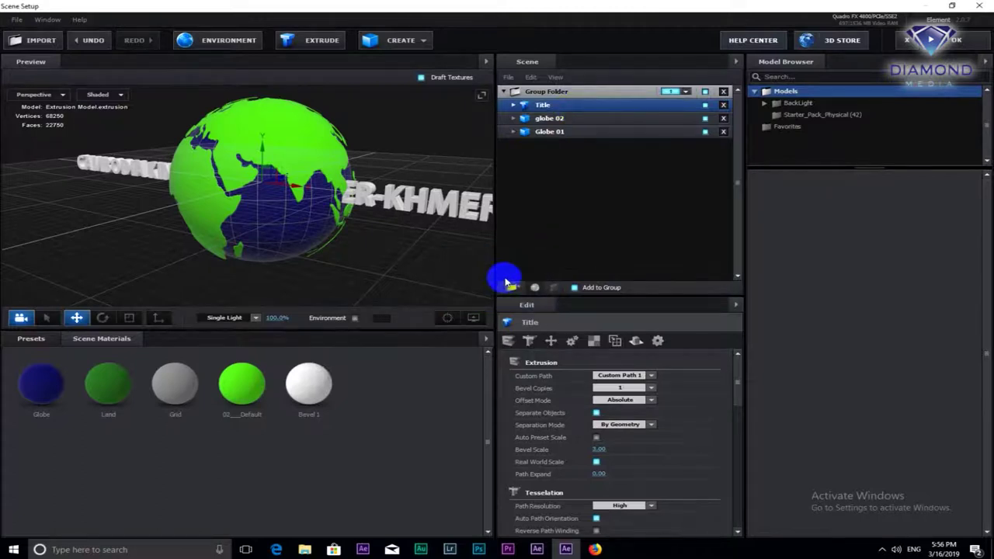
Rename the group folder holding the Title model to Group 01
left_click(534, 92)
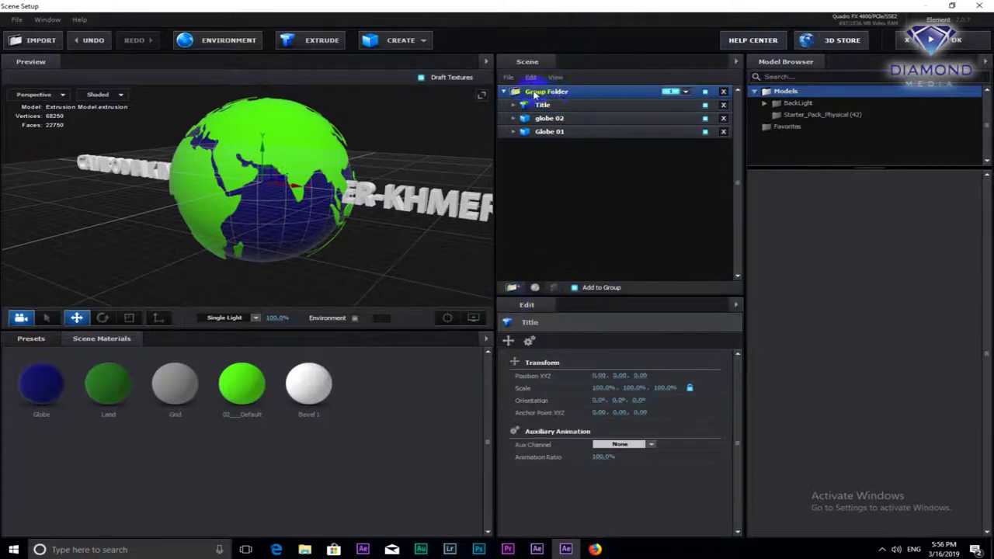
double_click(555, 91)
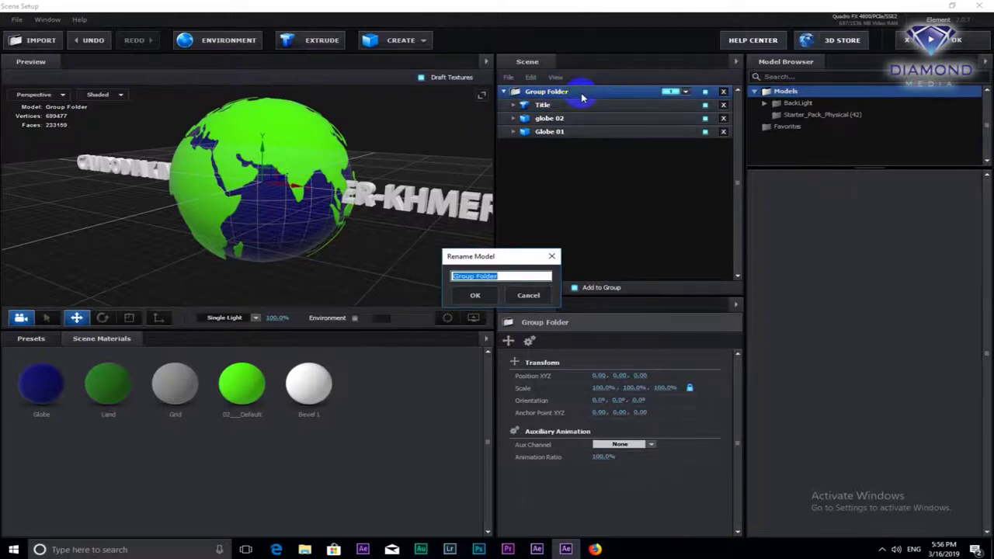
key("End")
key("Return")
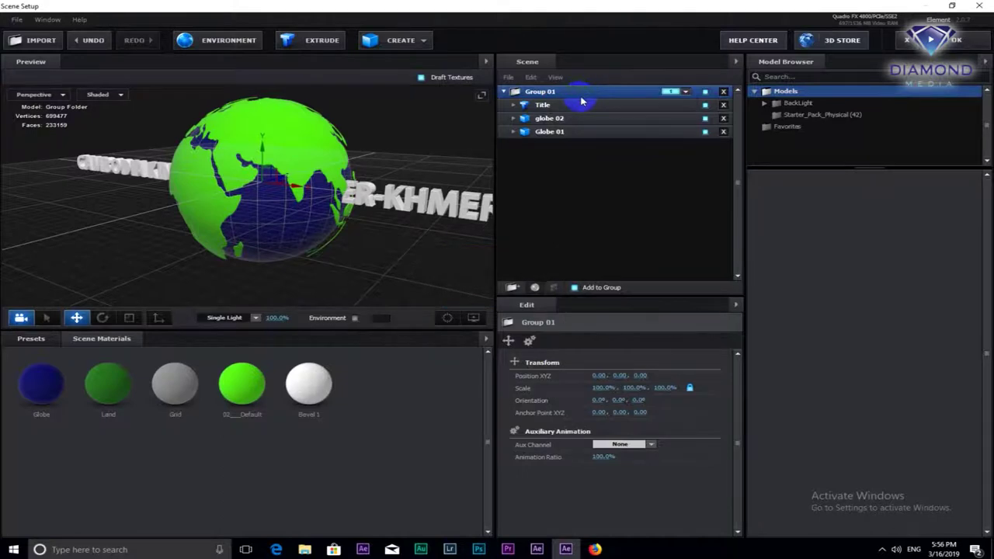
left_click(553, 105)
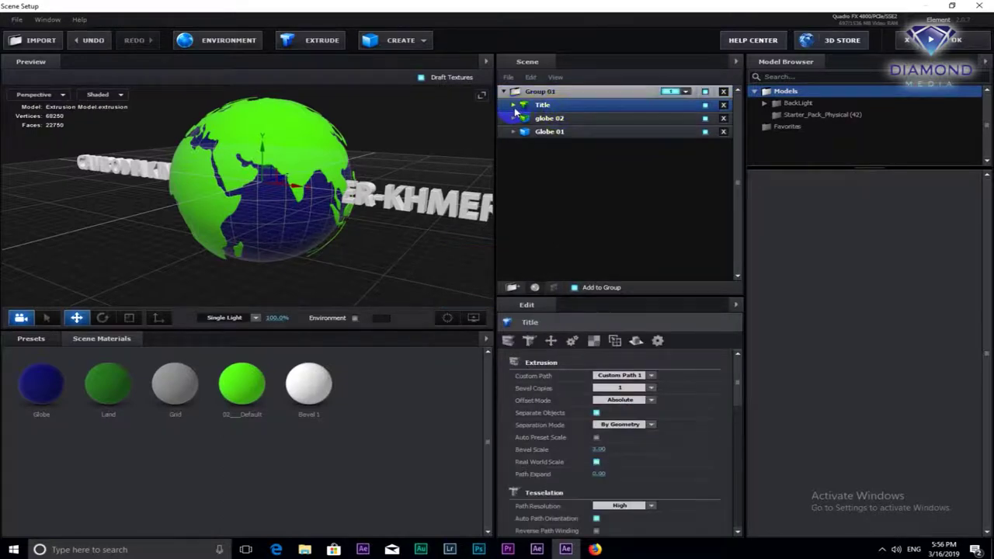
Apply the Physical 'Caution' bevel preset to the Title text's Bevel 1
left_click(513, 105)
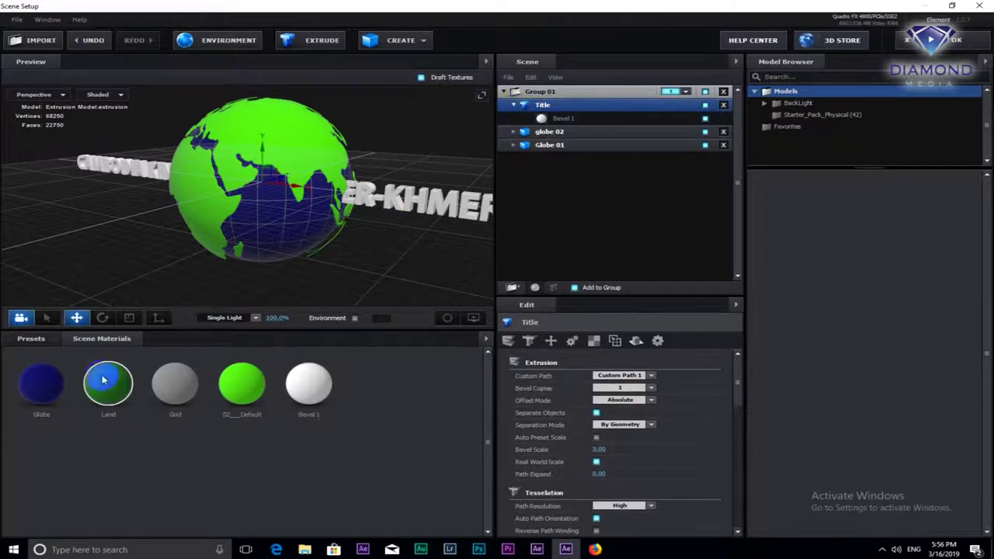
left_click(33, 339)
double_click(36, 354)
left_click(54, 364)
left_click_drag(443, 377, 591, 118)
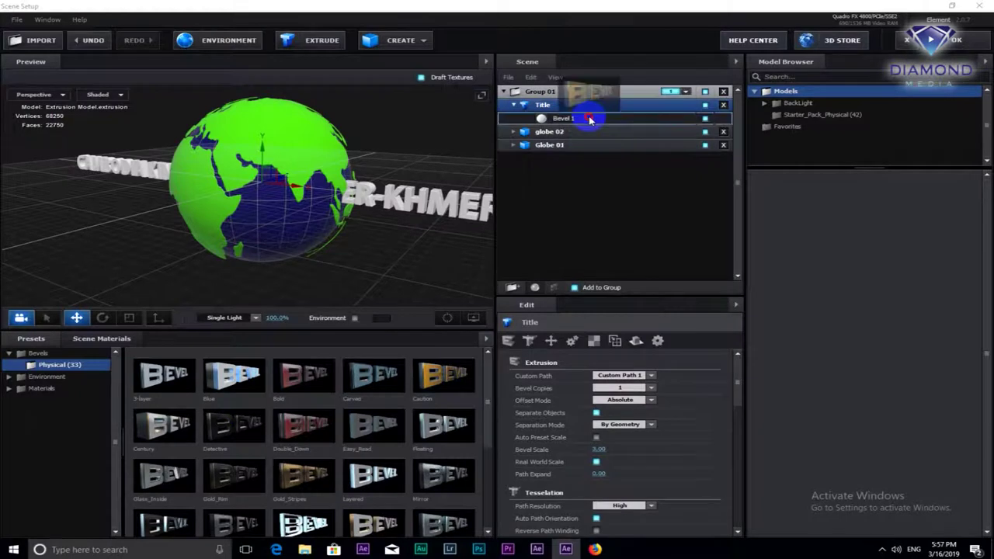
left_click_drag(590, 116, 591, 117)
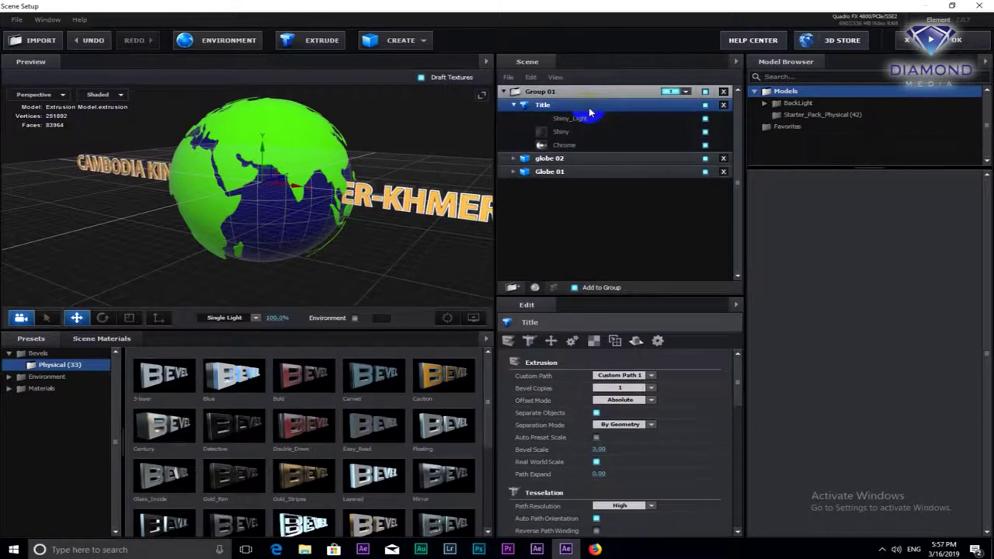
Show the Scene Materials and orbit the preview to inspect the gold title text
scroll(407, 217, "up", 5)
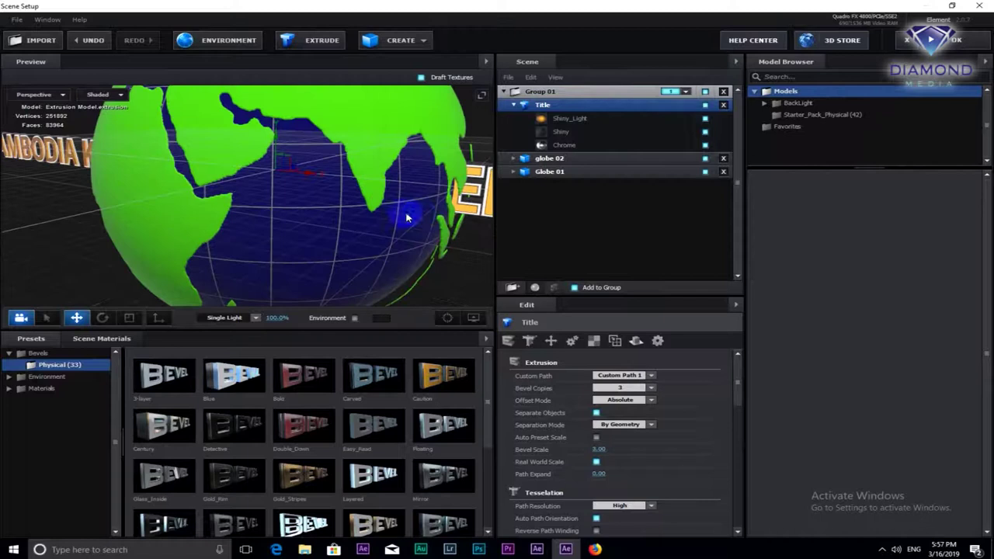
left_click_drag(356, 229, 296, 233)
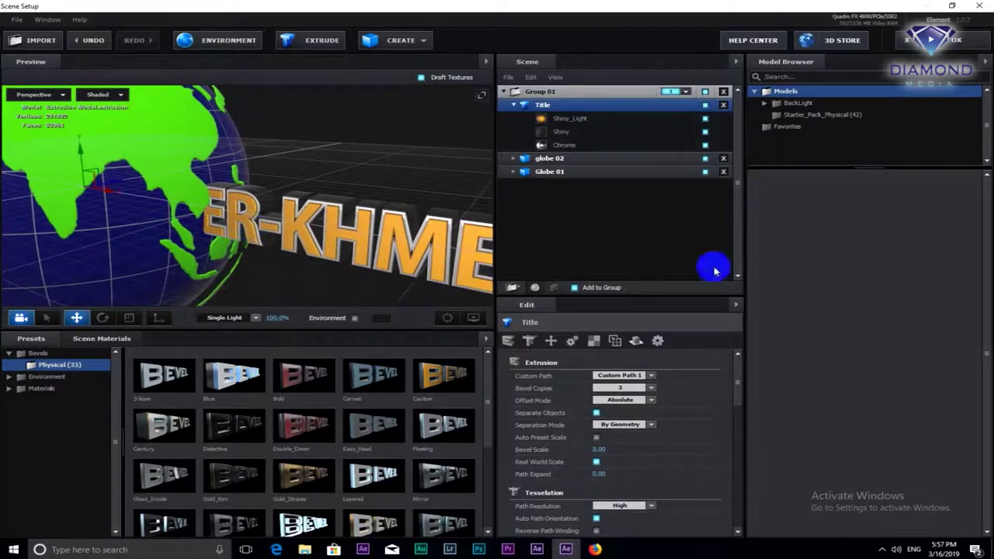
left_click(112, 342)
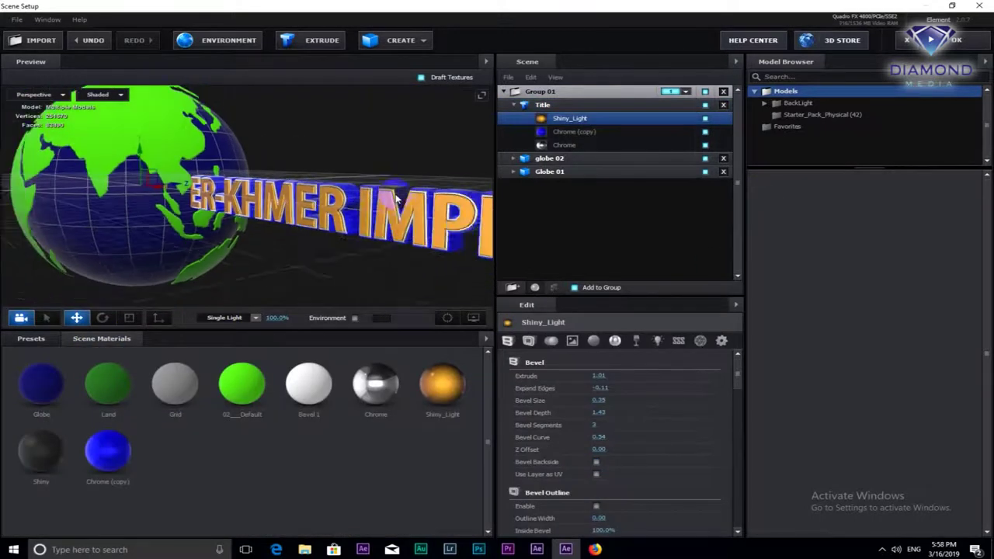
mouse_move(396, 200)
left_mouse_down()
mouse_move(274, 245)
mouse_move(341, 206)
left_mouse_up()
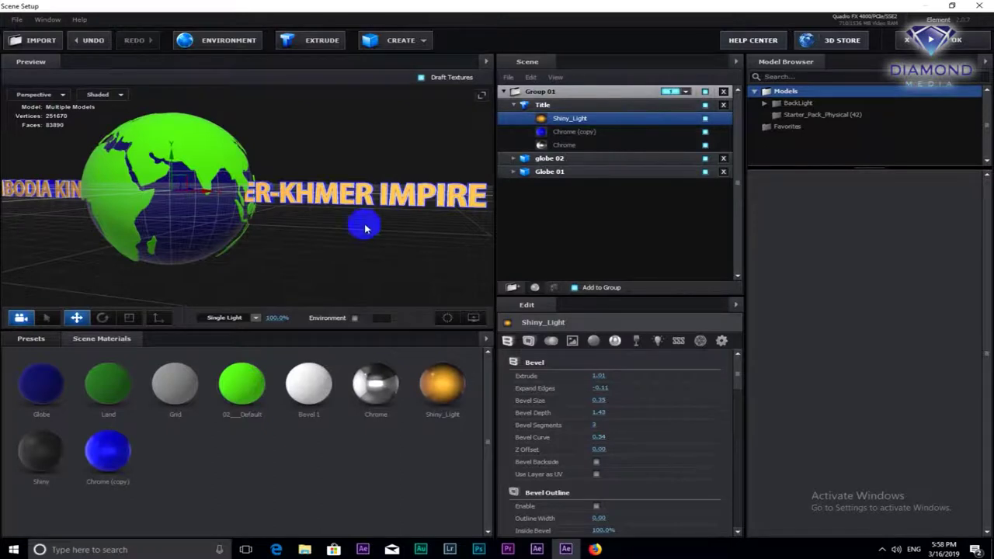
mouse_move(272, 185)
left_mouse_down()
mouse_move(295, 203)
mouse_move(295, 217)
mouse_move(281, 208)
mouse_move(573, 322)
left_mouse_up()
Create a new group folder named Group 02
left_click(513, 287)
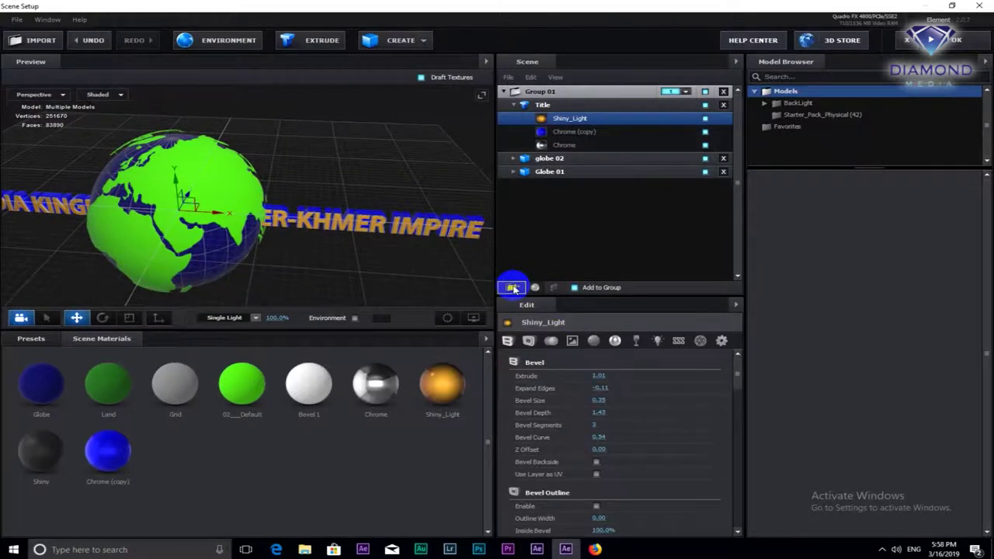
double_click(571, 93)
key("End")
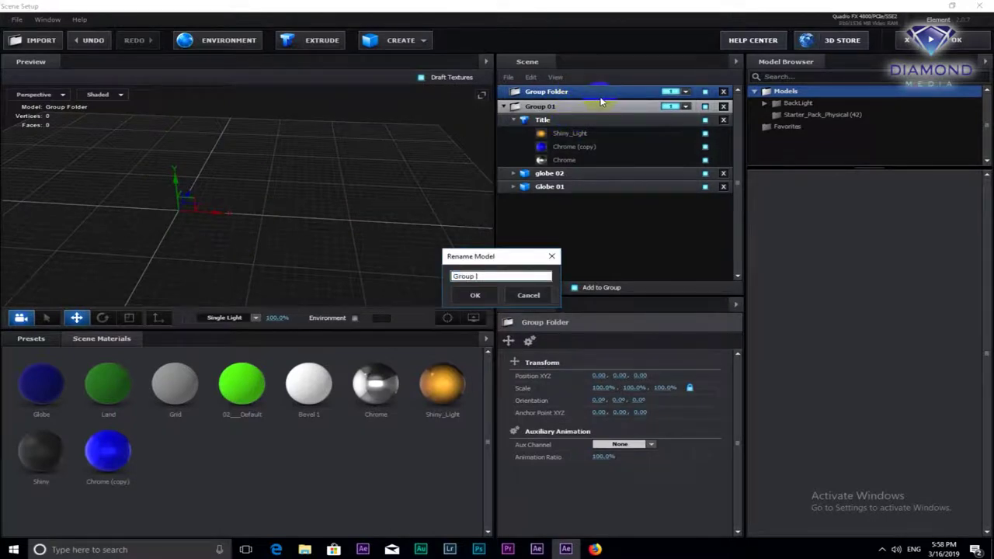
type("2")
key("Return")
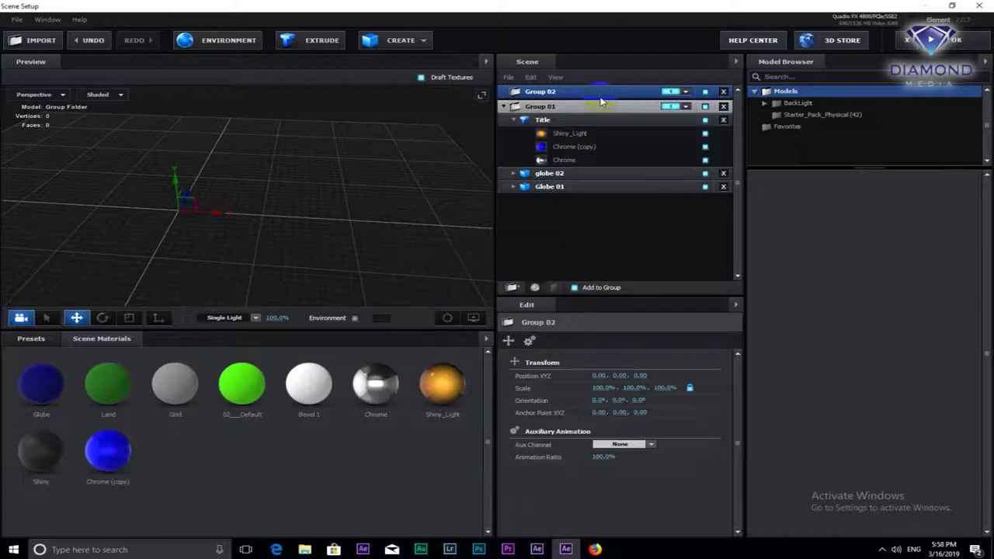
Move the Title model into Group 02, assign group channel 2, and close Scene Setup with OK
left_click_drag(577, 121, 567, 92)
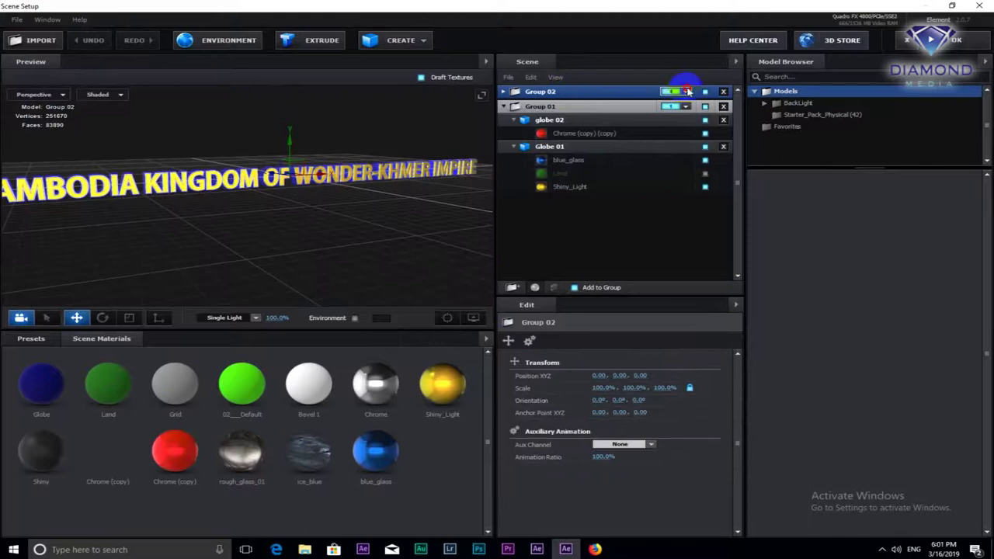
left_click(686, 106)
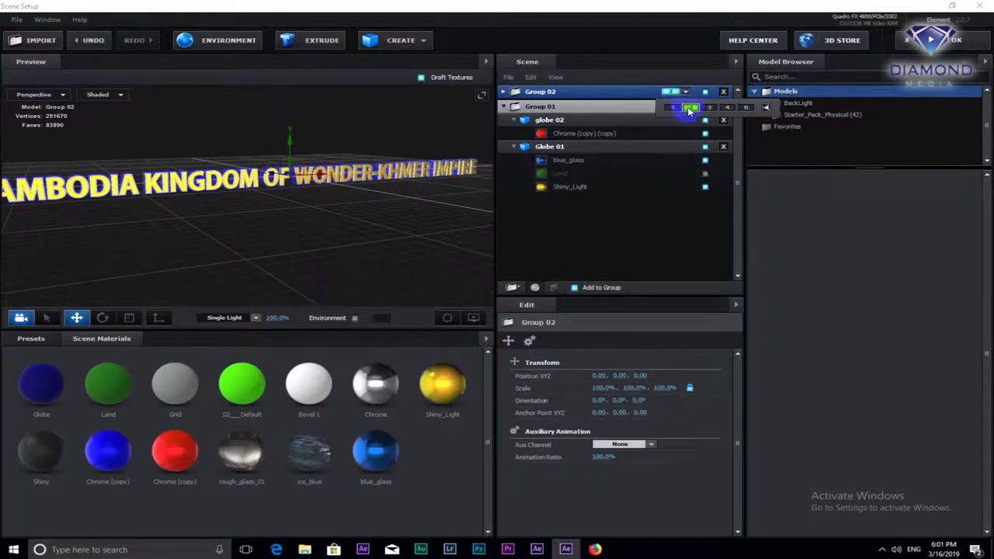
left_click(968, 43)
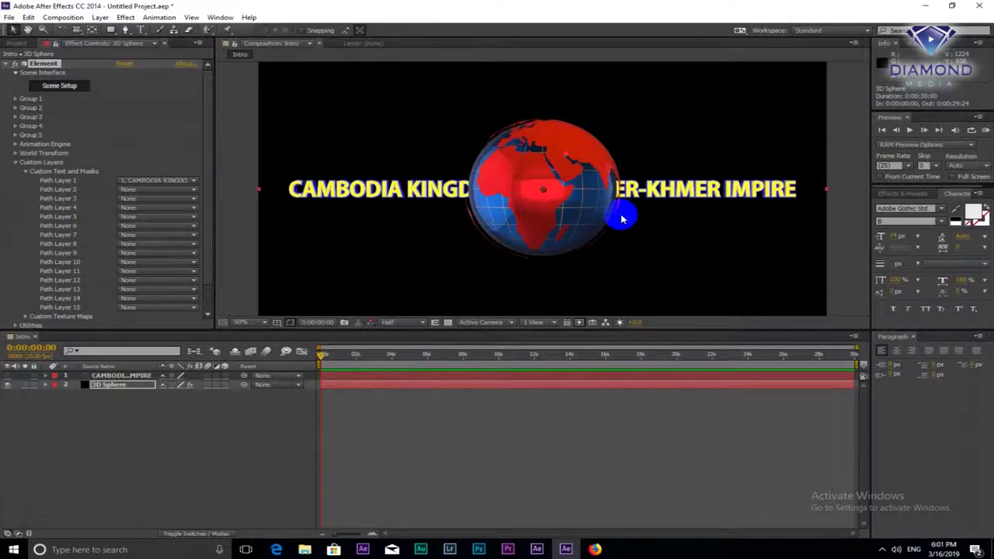
Save the project under the file name Intro Logo
key("ctrl+s")
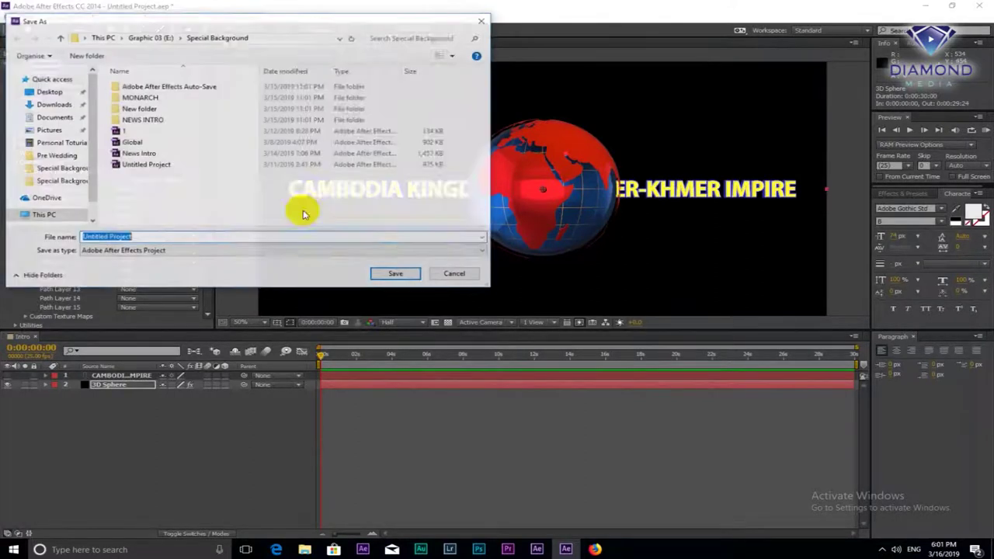
type("Intro Logo")
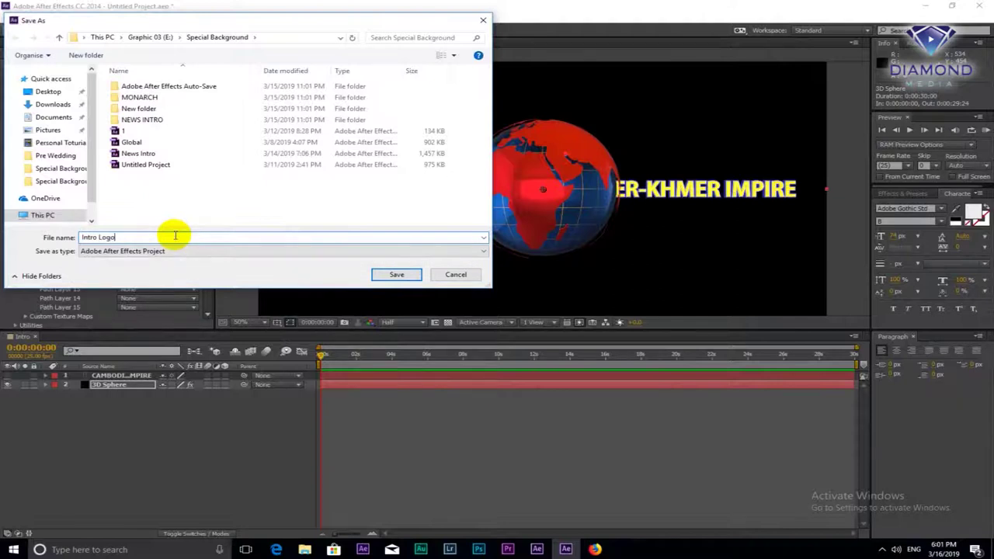
left_click(392, 275)
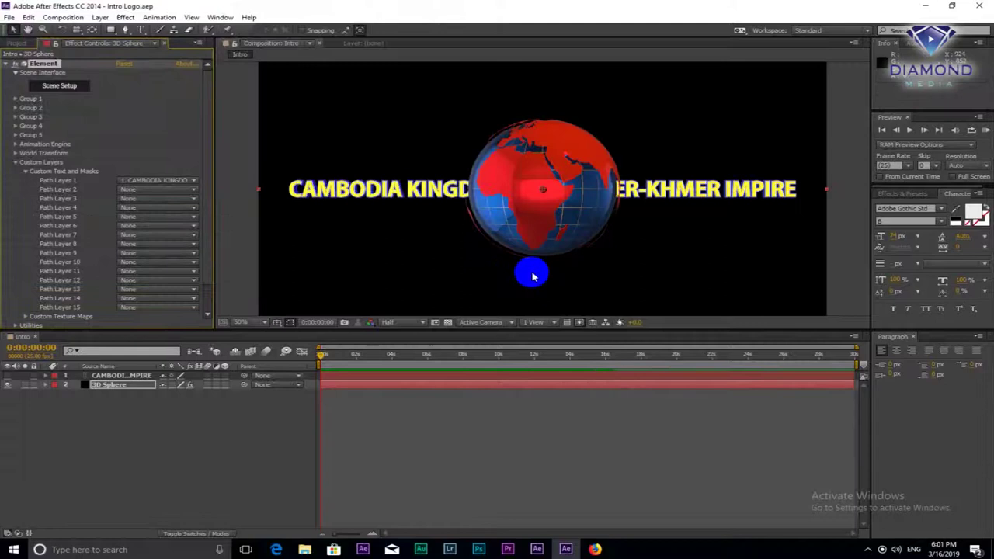
Enable Bend under Group 2's Particle Look > Deform, with about 133° angle and 90° direction
left_click(16, 163)
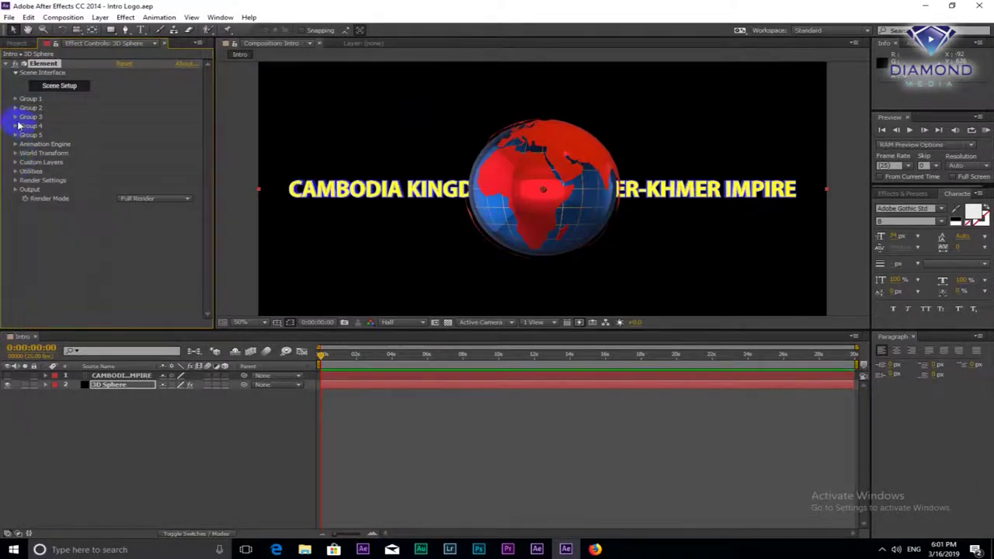
left_click(16, 110)
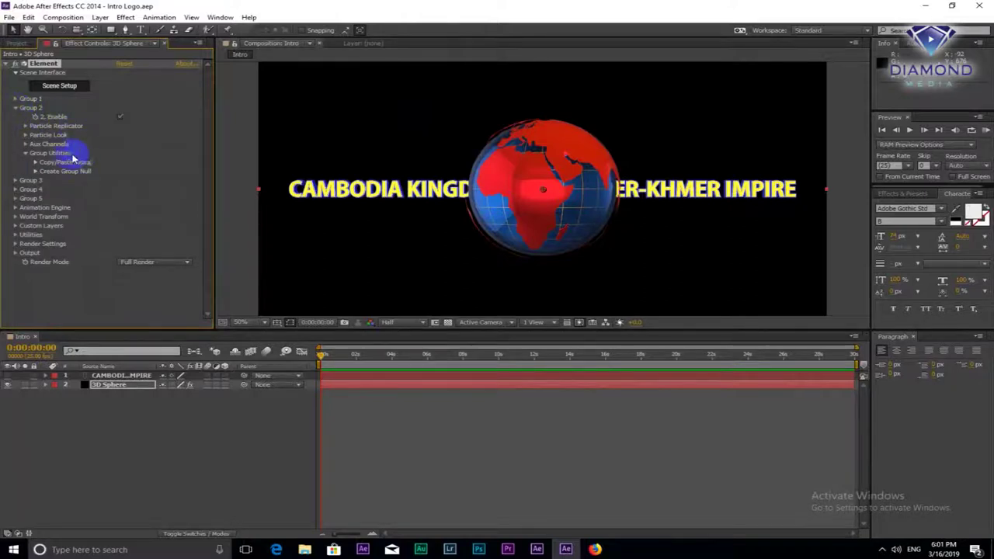
left_click(25, 136)
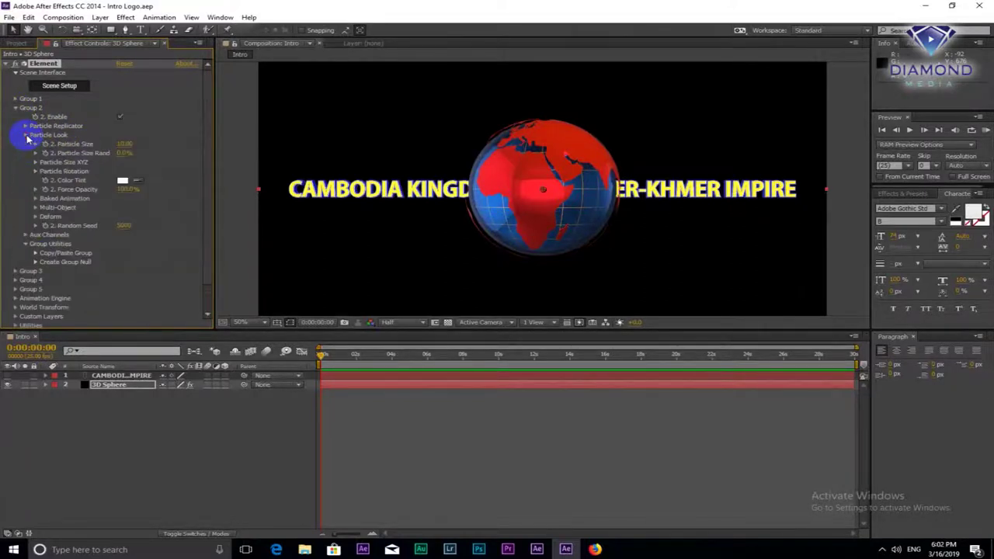
left_click(36, 218)
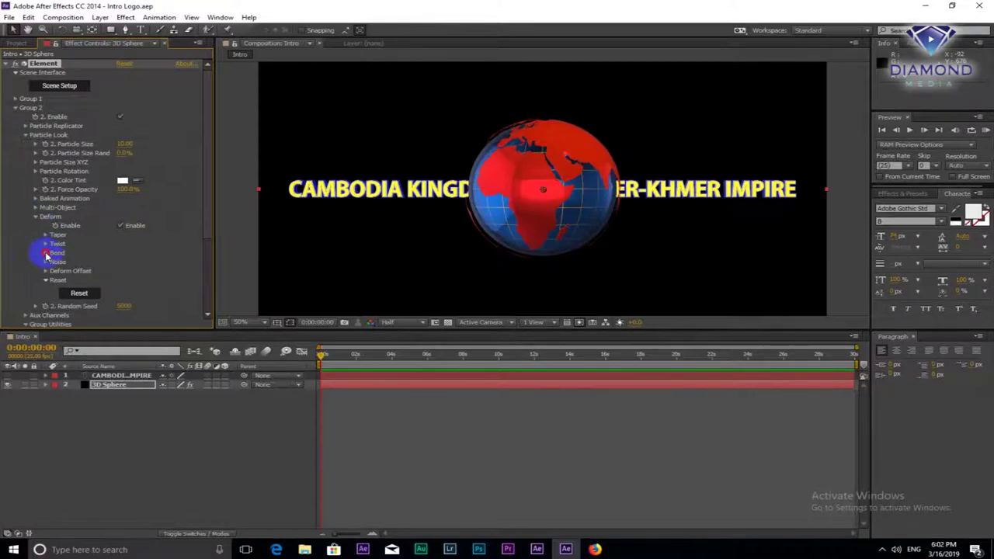
left_click(46, 253)
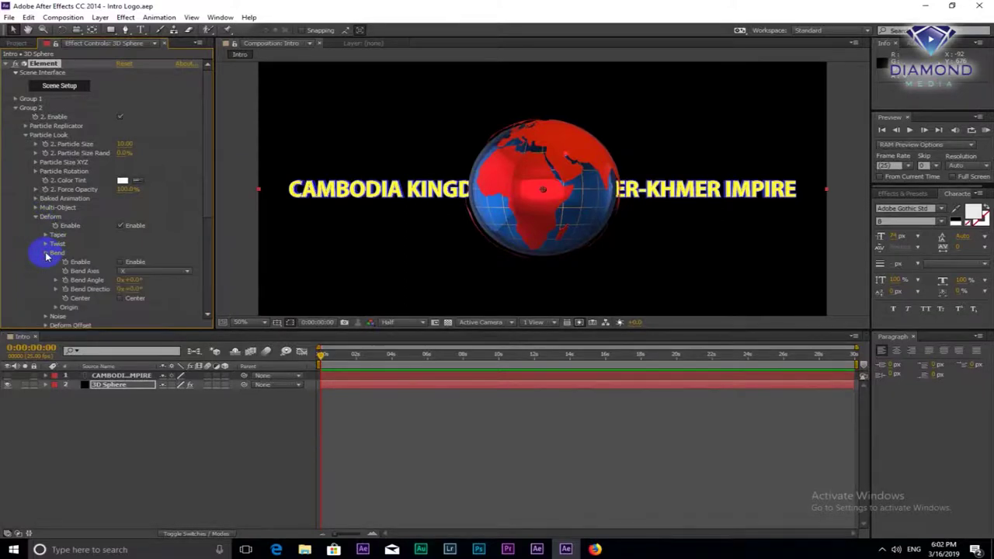
left_click(121, 263)
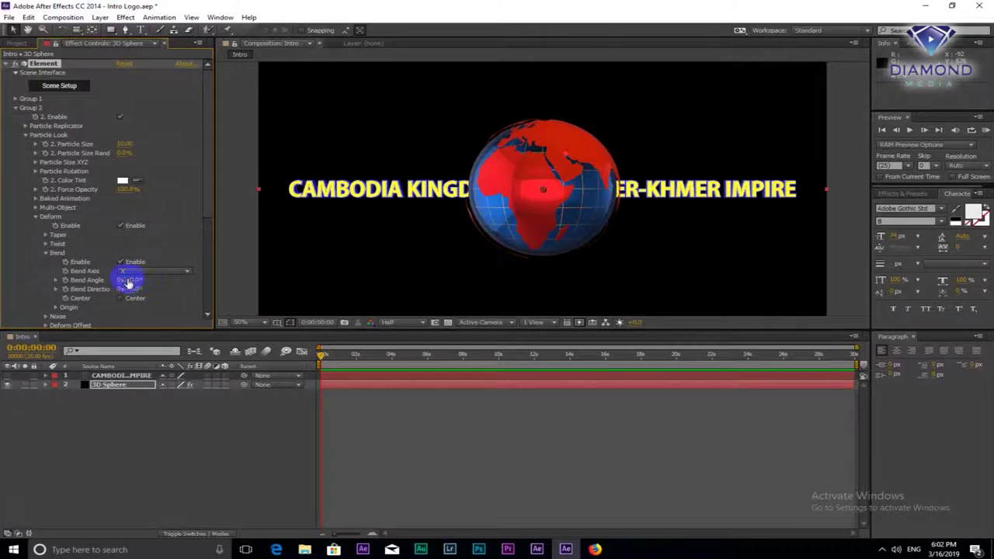
left_click_drag(130, 281, 210, 277)
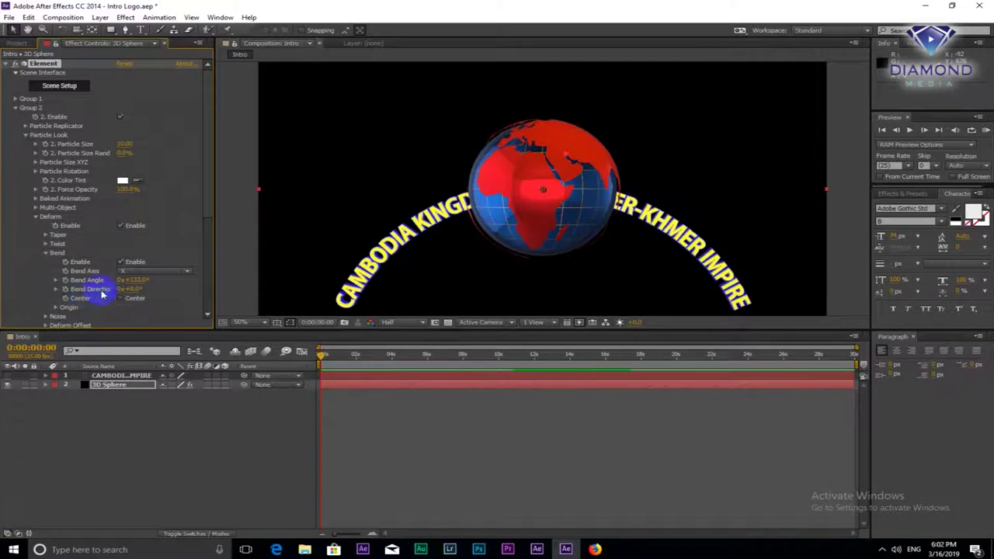
left_click(131, 289)
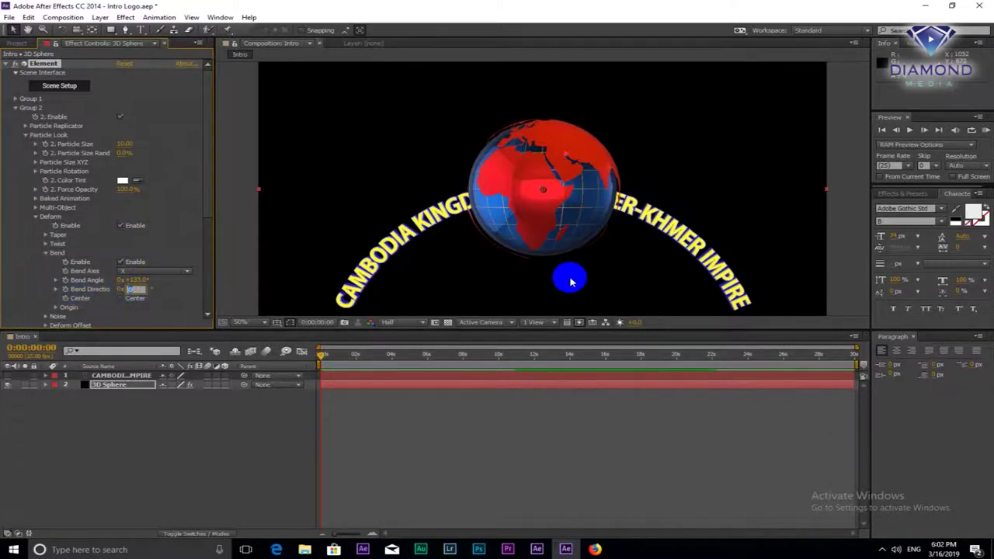
key("Return")
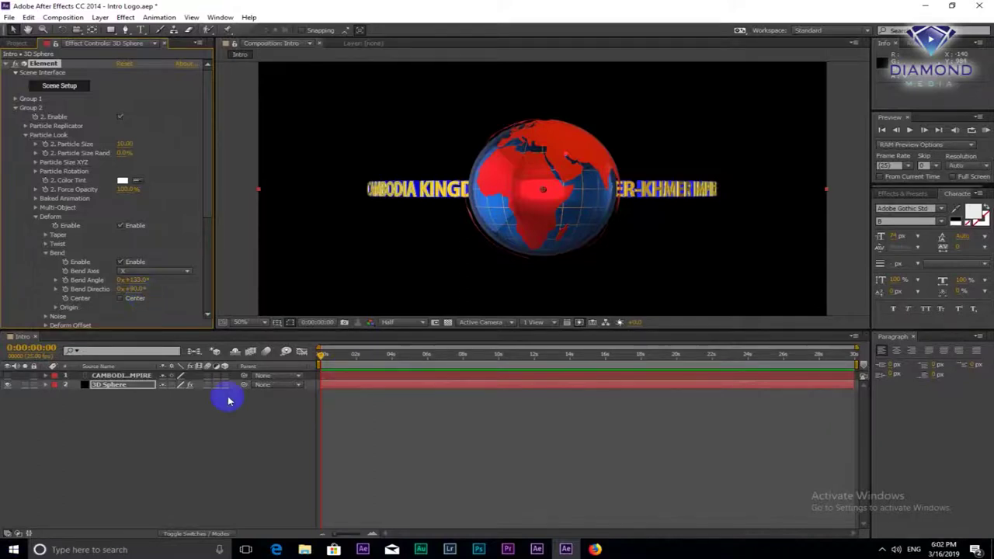
left_click(14, 64)
Add a new Camera 1 layer using the 35mm preset with Depth of Field enabled
left_click(99, 17)
mouse_move(117, 29)
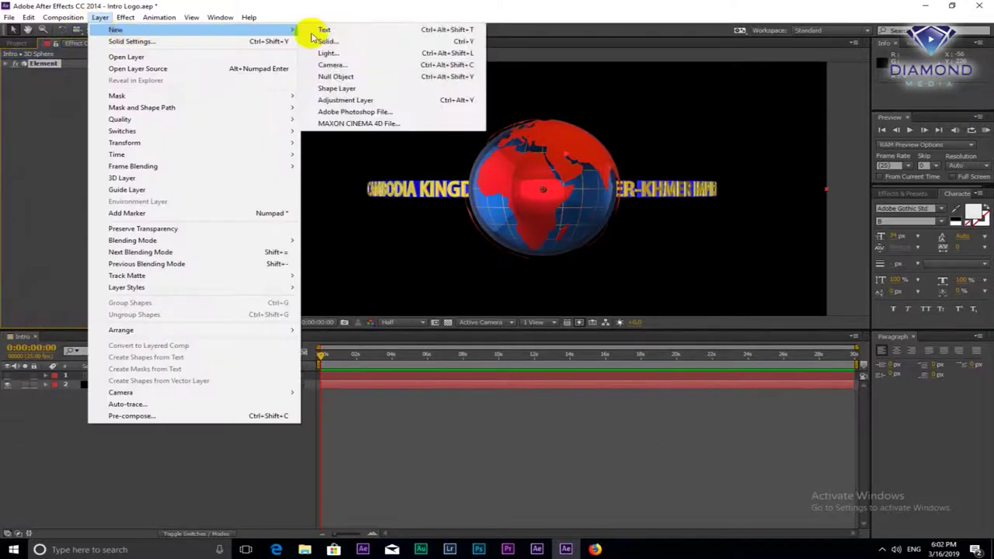
left_click(342, 64)
left_click(564, 193)
left_click(562, 268)
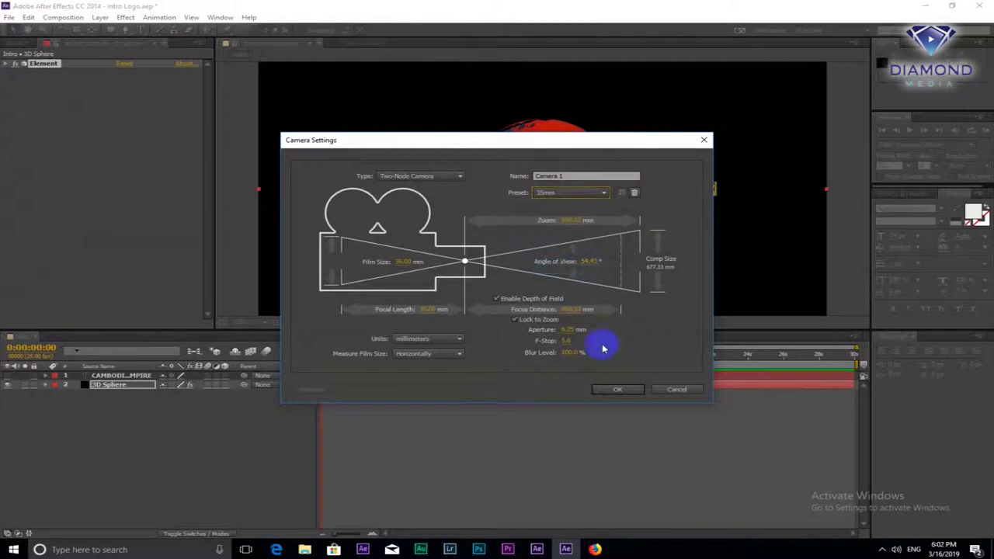
left_click(497, 300)
left_click(498, 300)
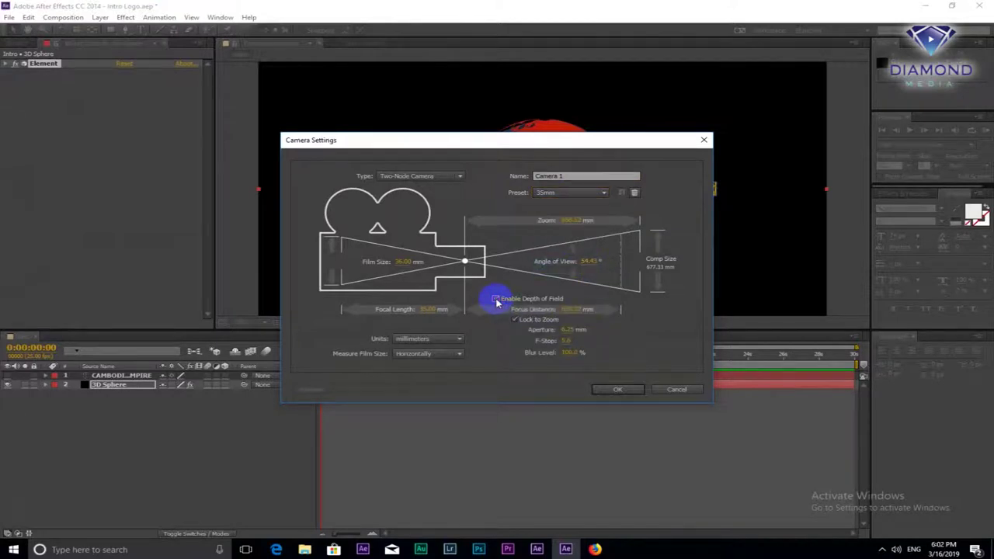
left_click(625, 390)
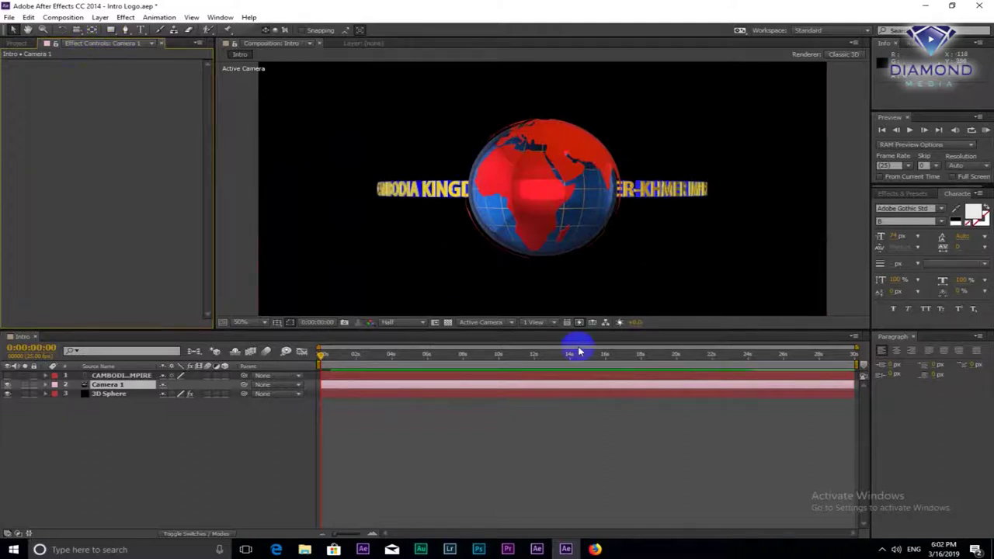
Switch the viewer to the 4 Views - Left layout and enlarge the viewer area
left_click(553, 325)
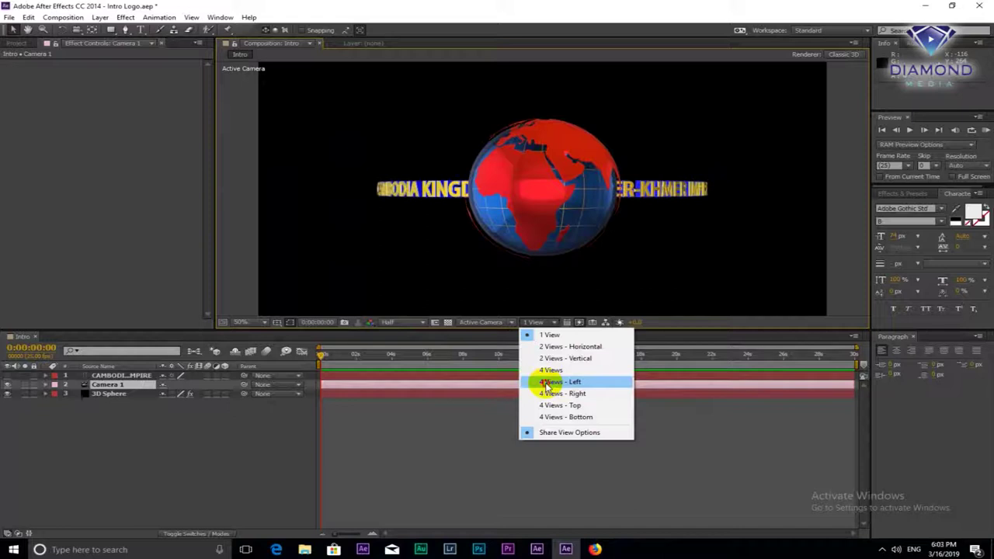
left_click(548, 383)
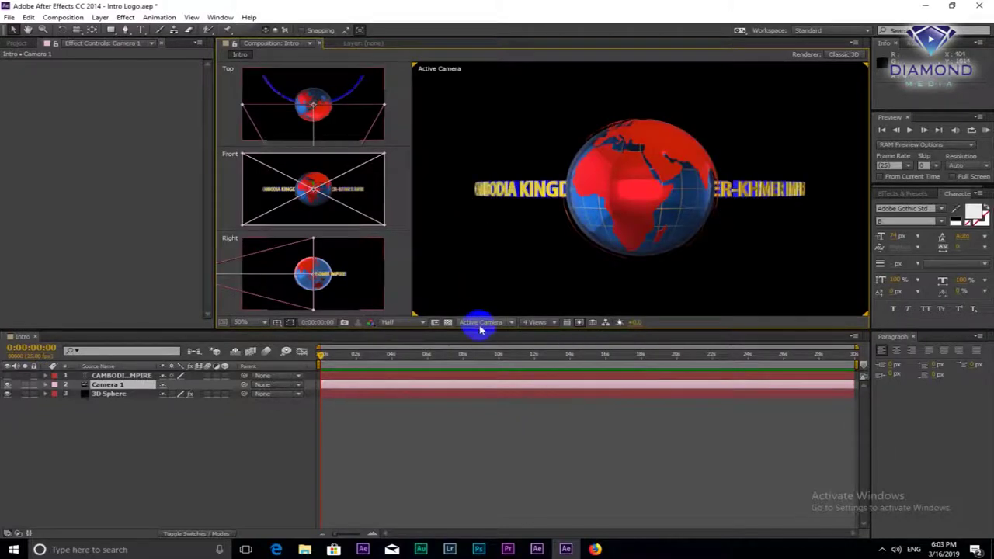
left_click_drag(479, 330, 466, 410)
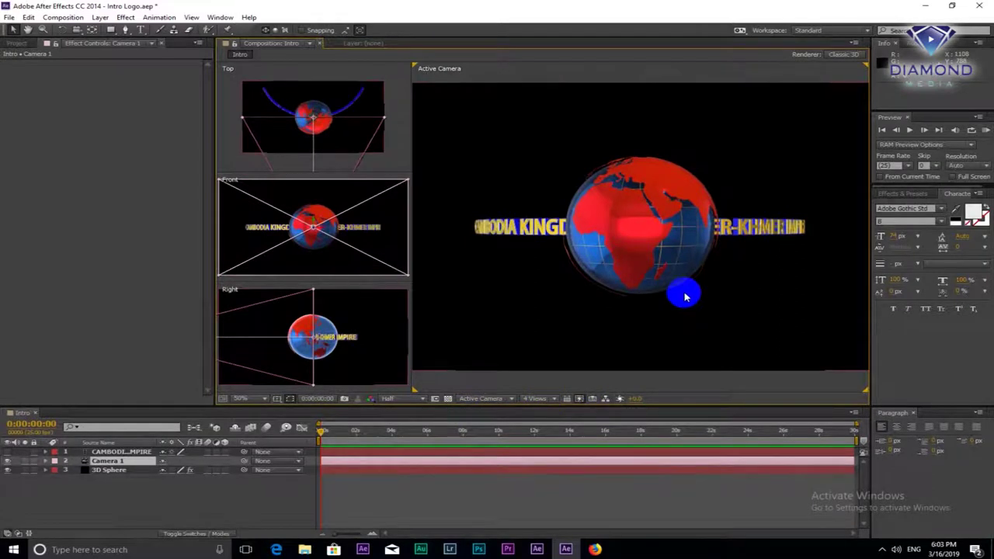
Fit the views to their panels, then set the camera view's zoom to 50%
left_click(247, 399)
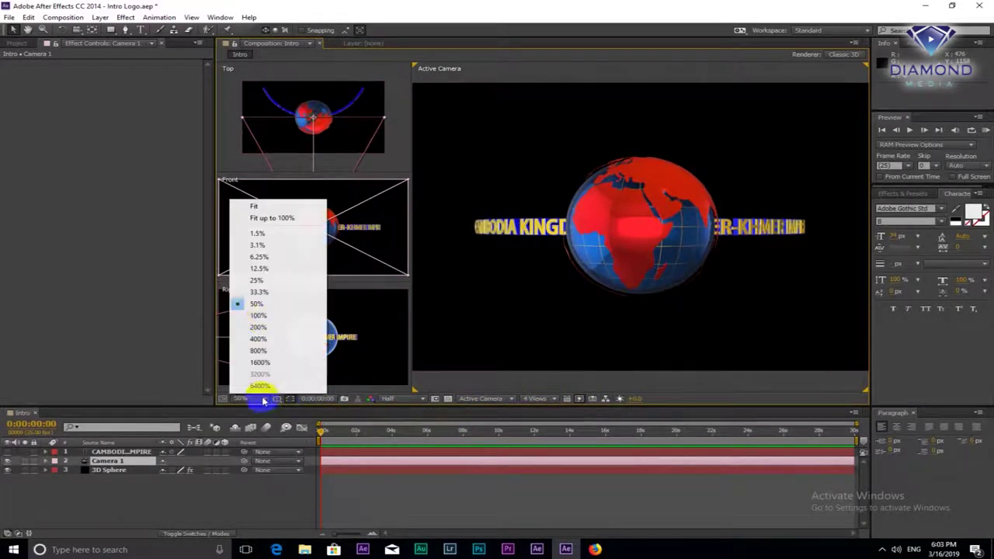
left_click(272, 219)
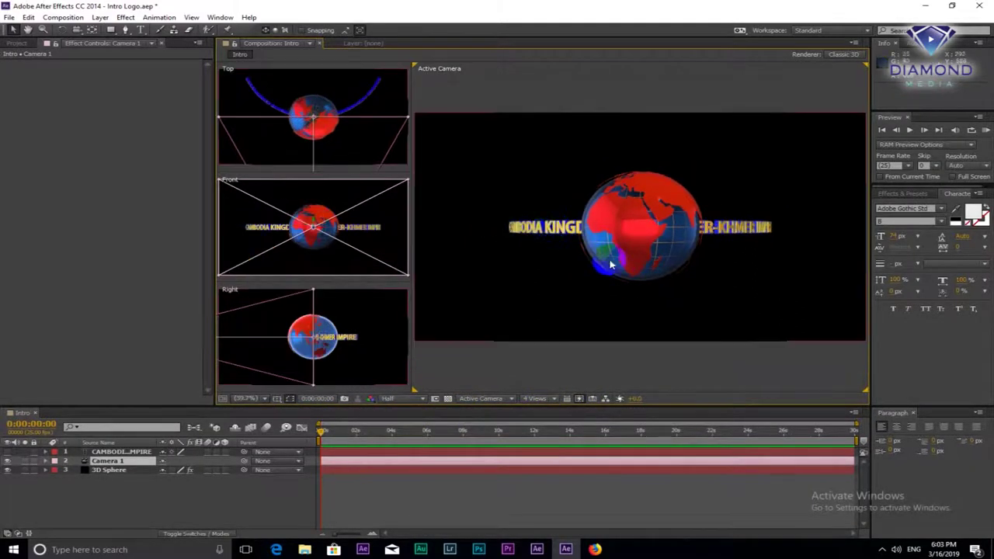
key("slash")
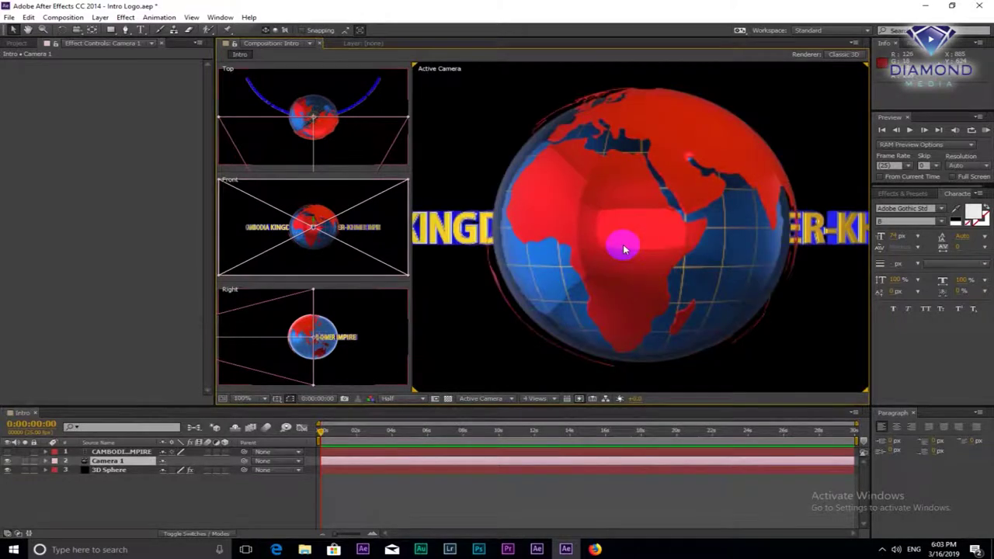
key("comma")
key("comma")
key("comma")
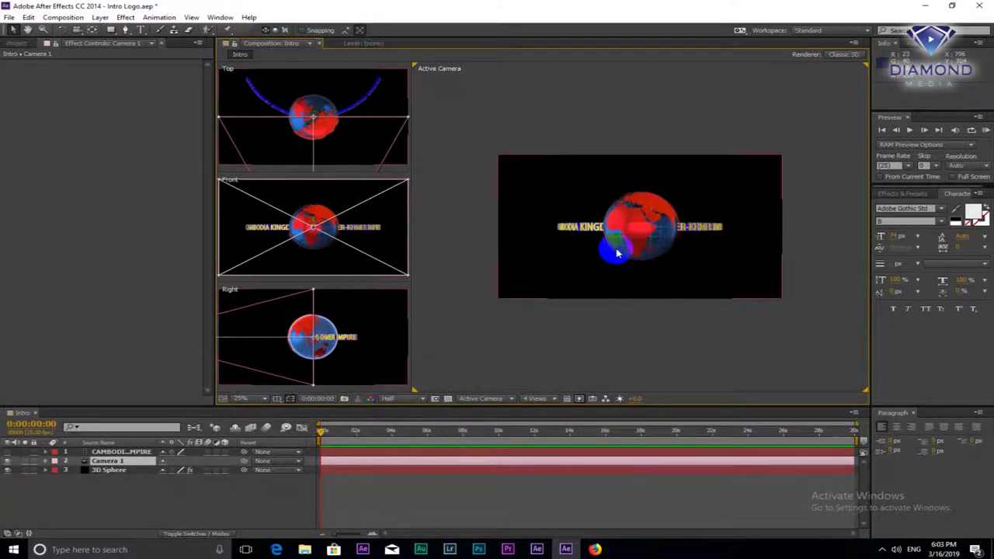
key("period")
key("period")
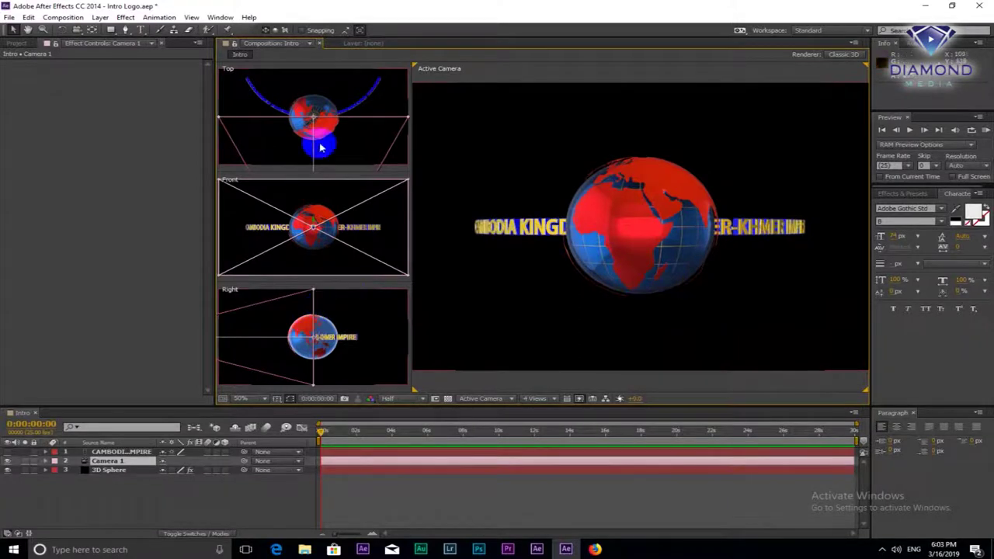
left_click(383, 473)
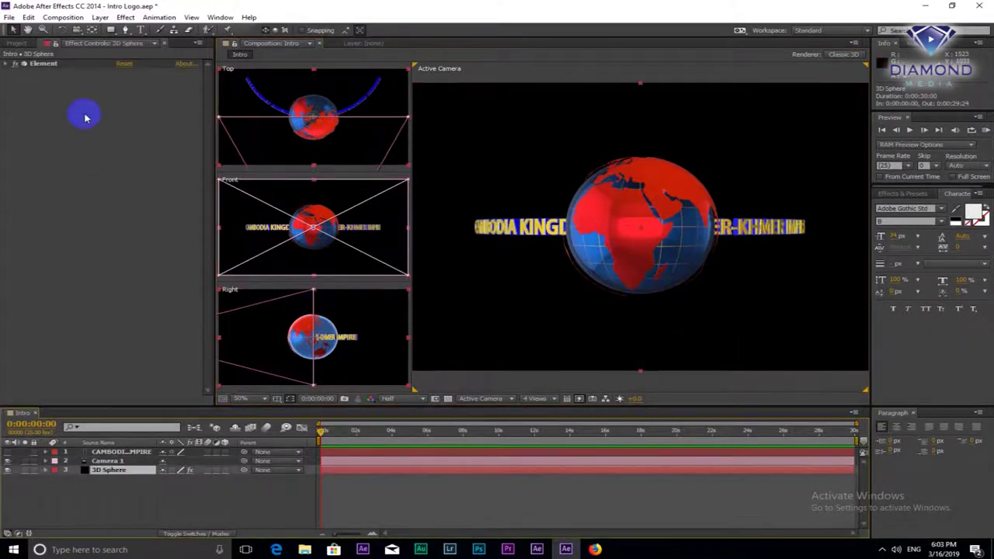
Raise the Element Bend Angle to 308° so the title wraps further around the globe
left_click(44, 63)
left_click(4, 64)
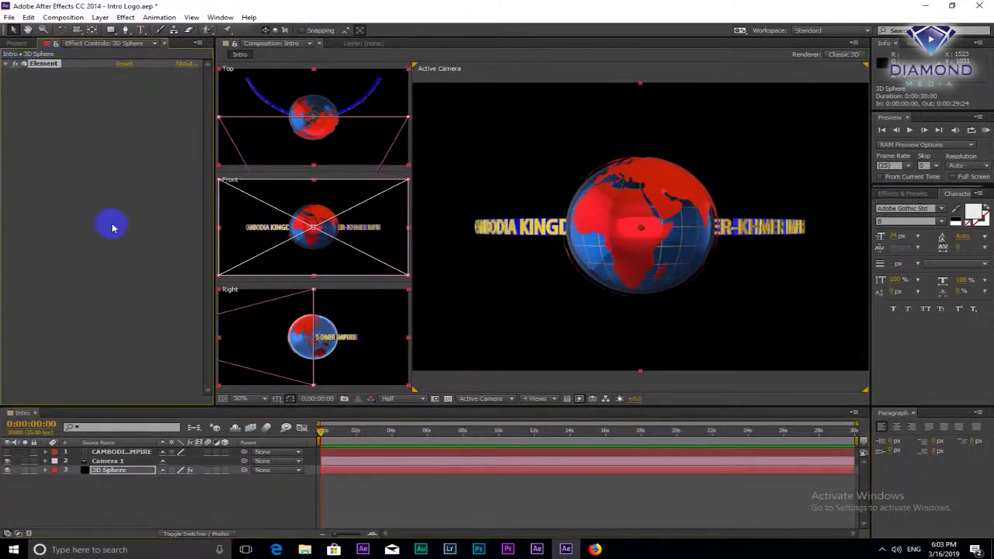
left_click_drag(163, 279, 231, 268)
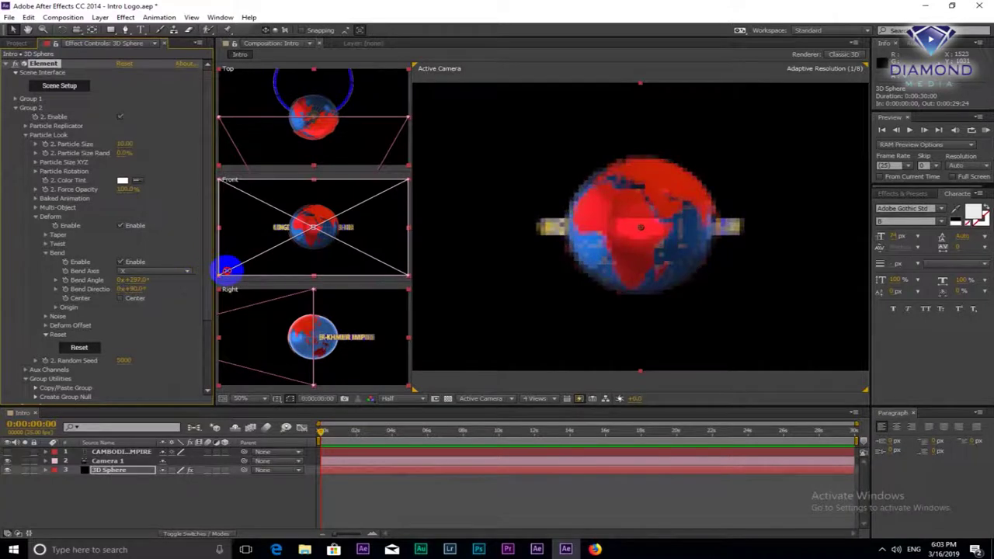
left_click(278, 189)
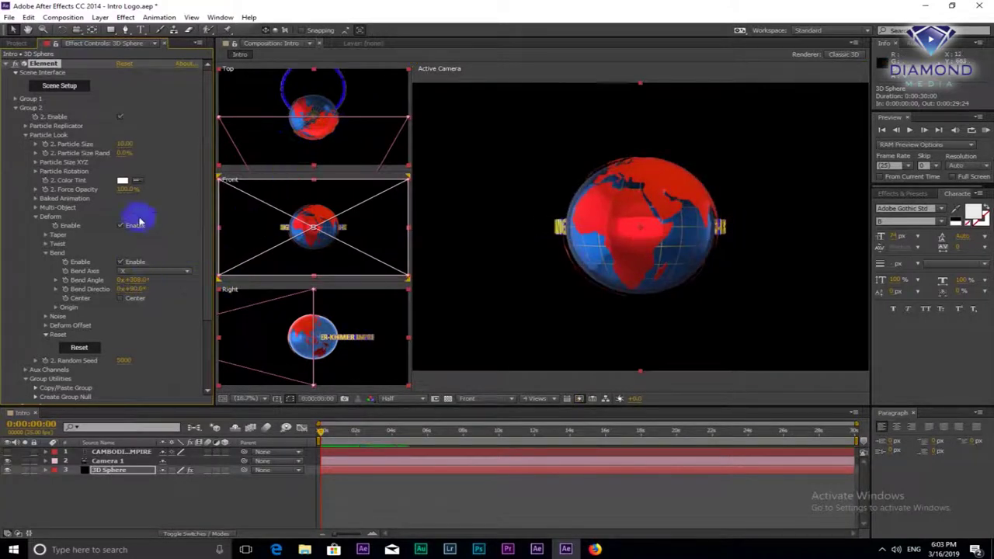
Set the Particle Replicator Position Z to -300, briefly previewing the transparency grid
left_click(26, 126)
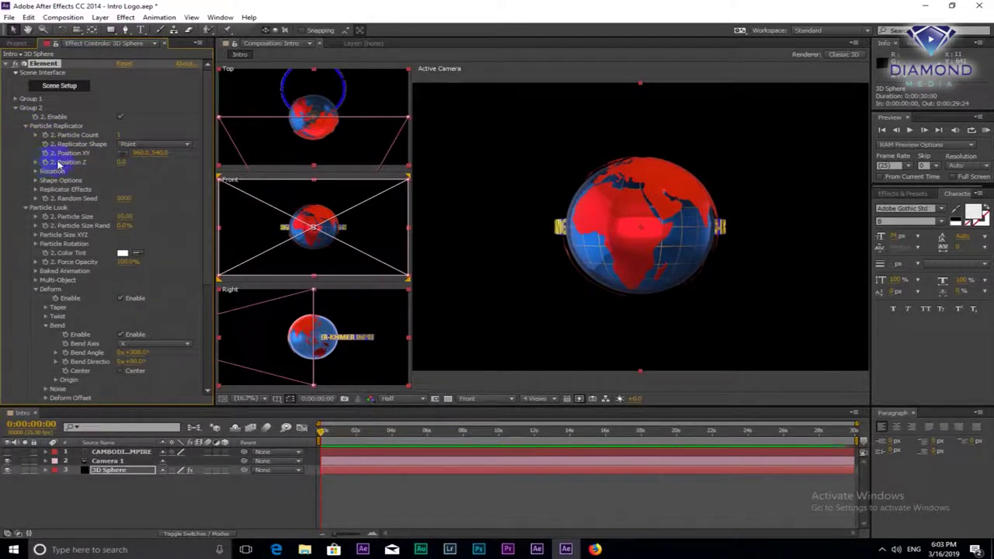
left_click(123, 162)
type("-300")
key("Return")
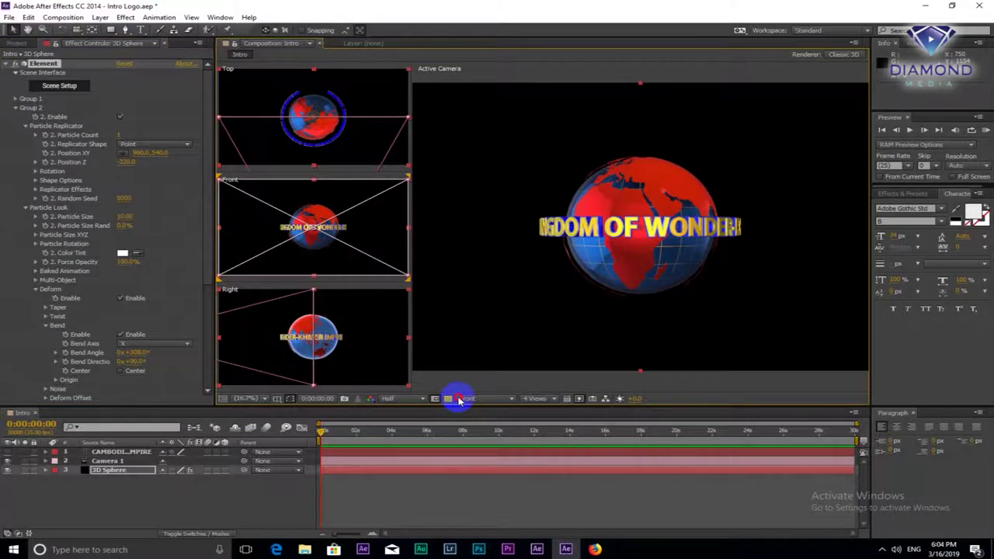
left_click(449, 400)
left_click(449, 400)
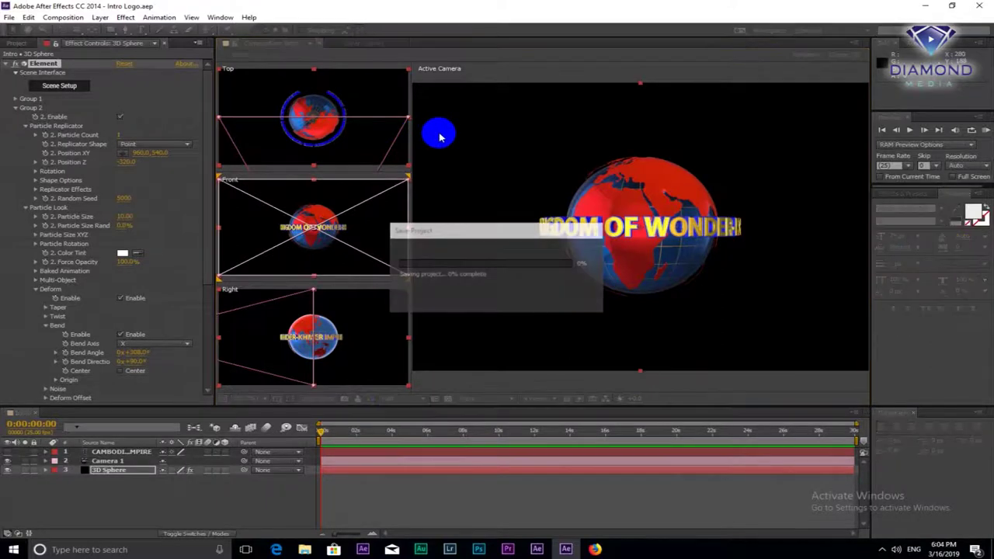
left_click(578, 252)
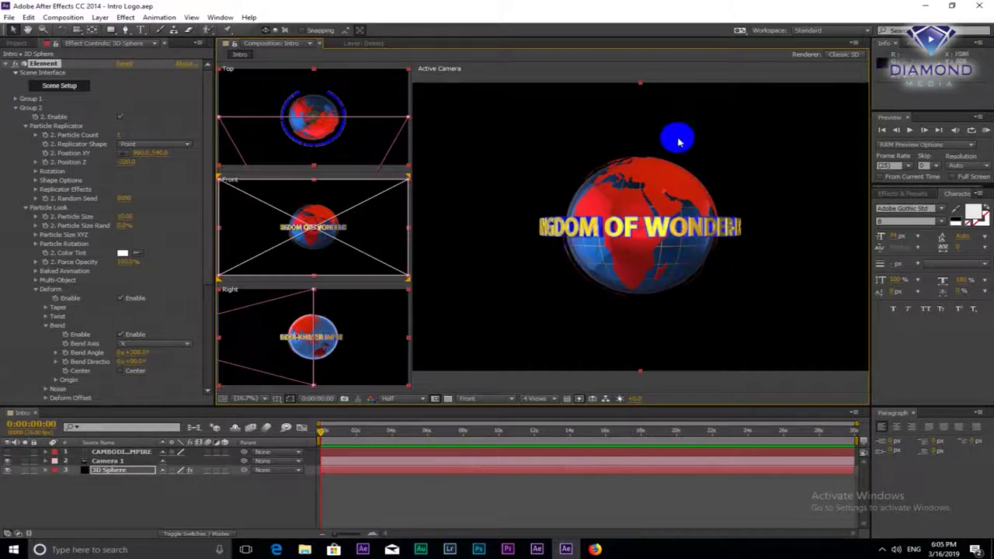
Create a new HDTV 1080 25 composition named Circle, 1920×1080, 30 seconds long
left_click(62, 17)
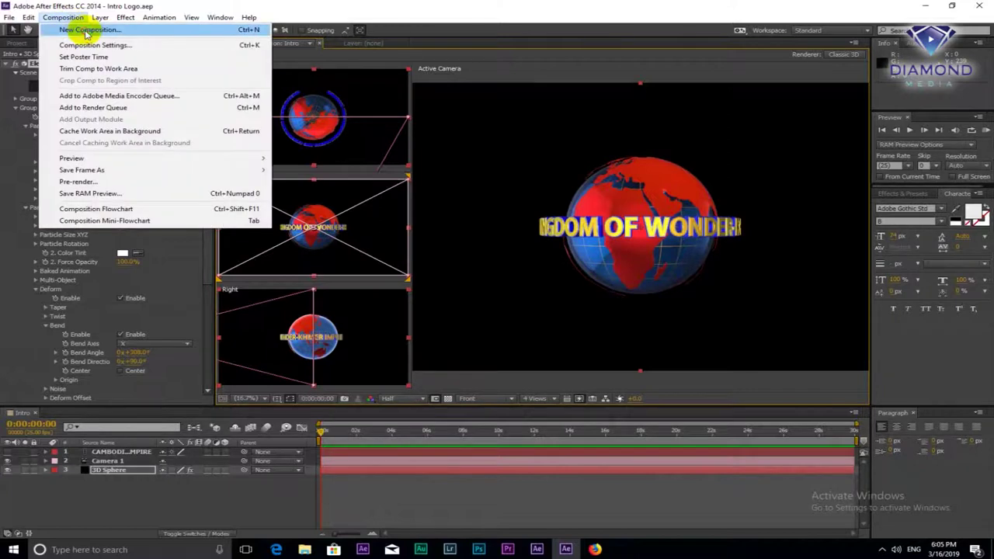
left_click(86, 31)
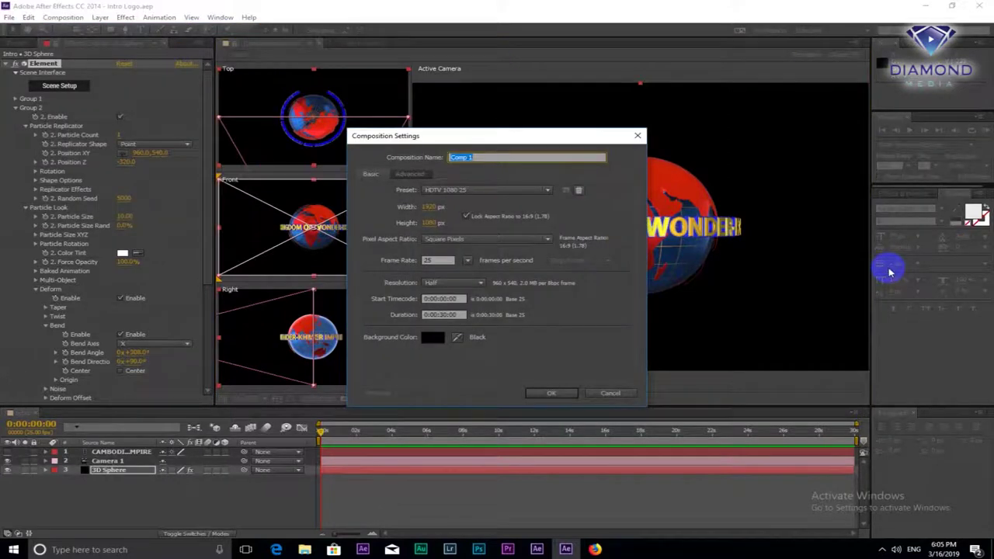
type("ircle")
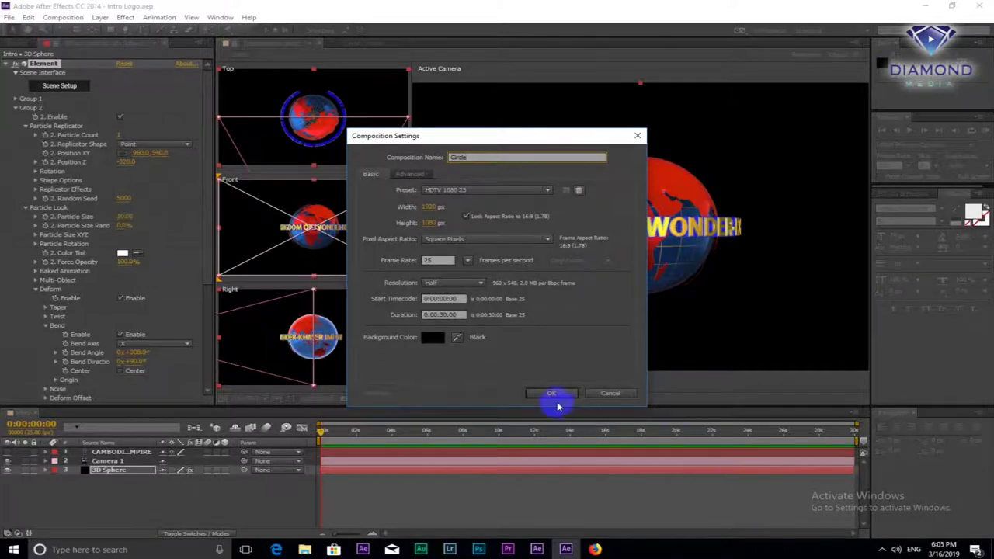
left_click(552, 393)
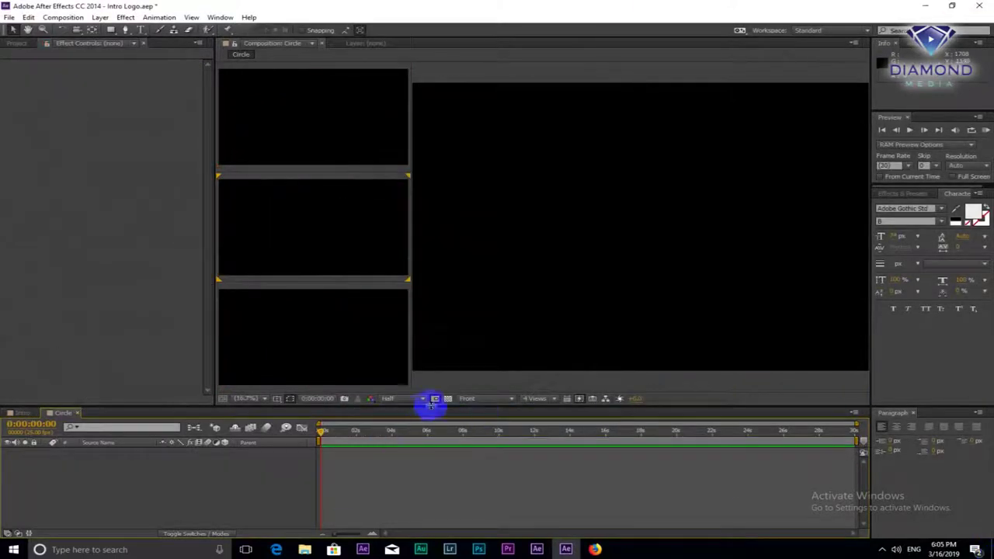
Return the viewer to a single view and open the Layer menu
left_click(546, 400)
left_click(545, 408)
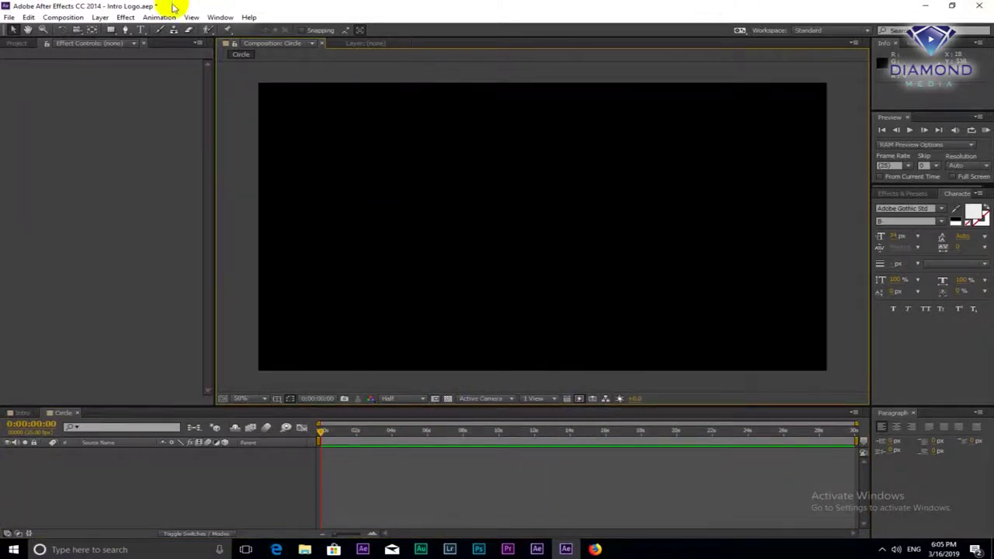
left_click(101, 17)
Create a full-frame 1920×1080 solid named Circle coloured bright blue 0605FF
mouse_move(115, 29)
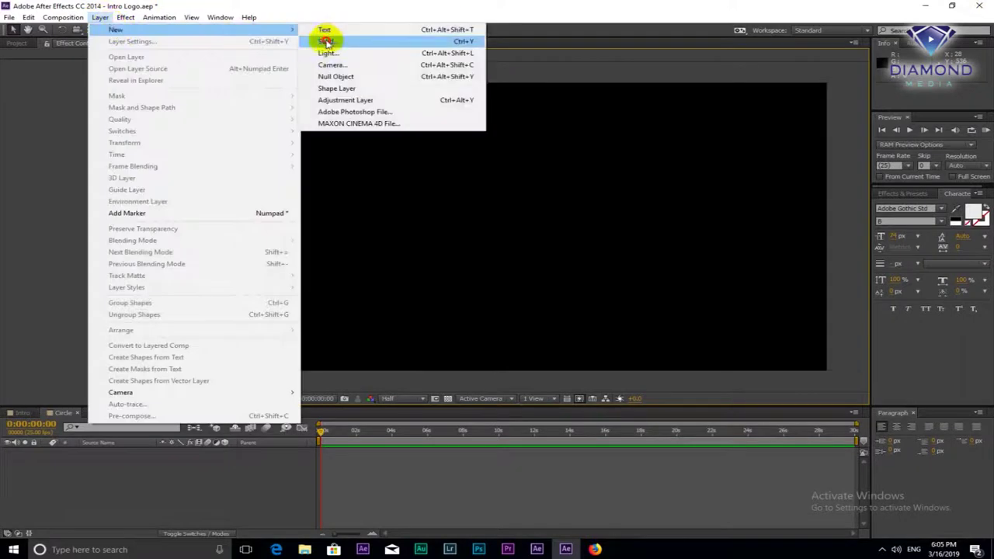
left_click(323, 40)
left_click(490, 338)
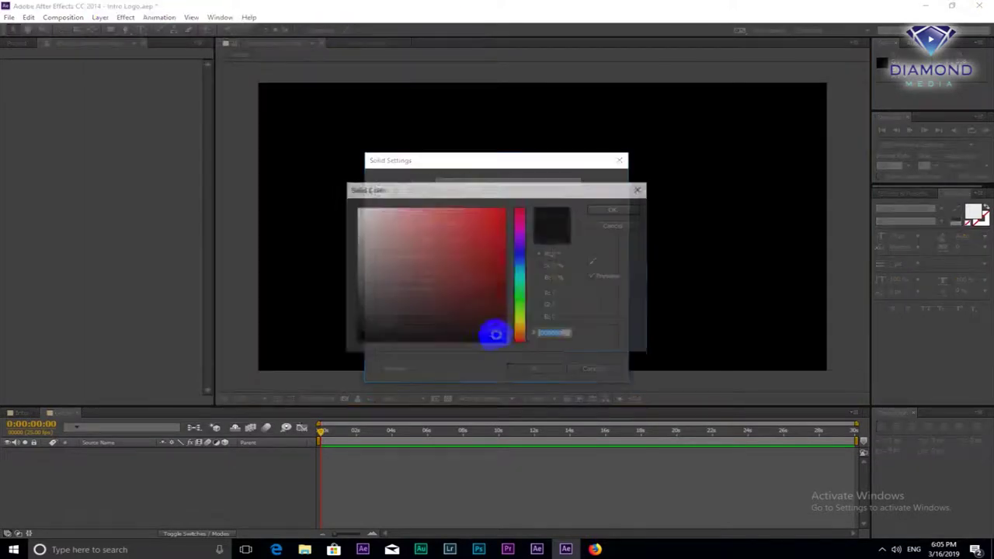
left_click(514, 251)
left_click(503, 209)
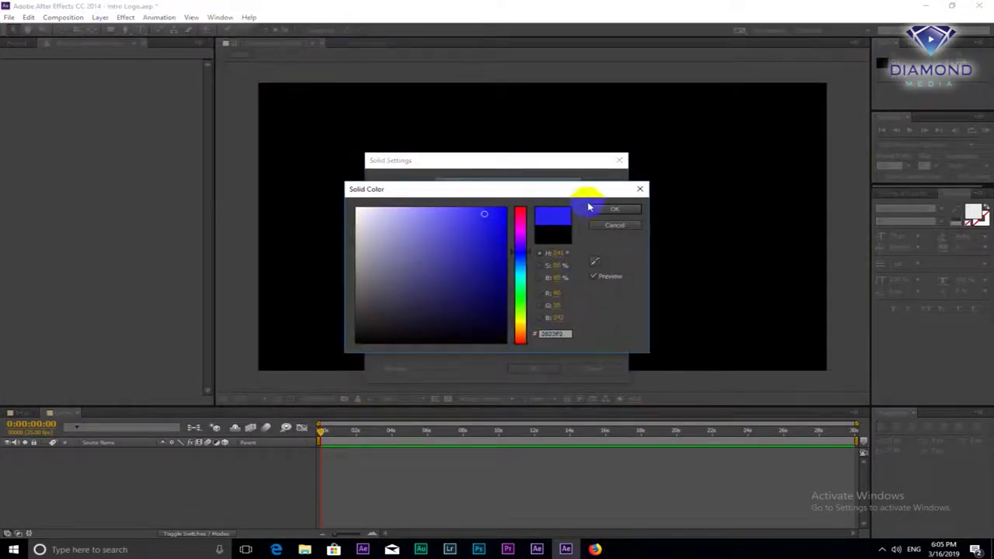
left_click(607, 217)
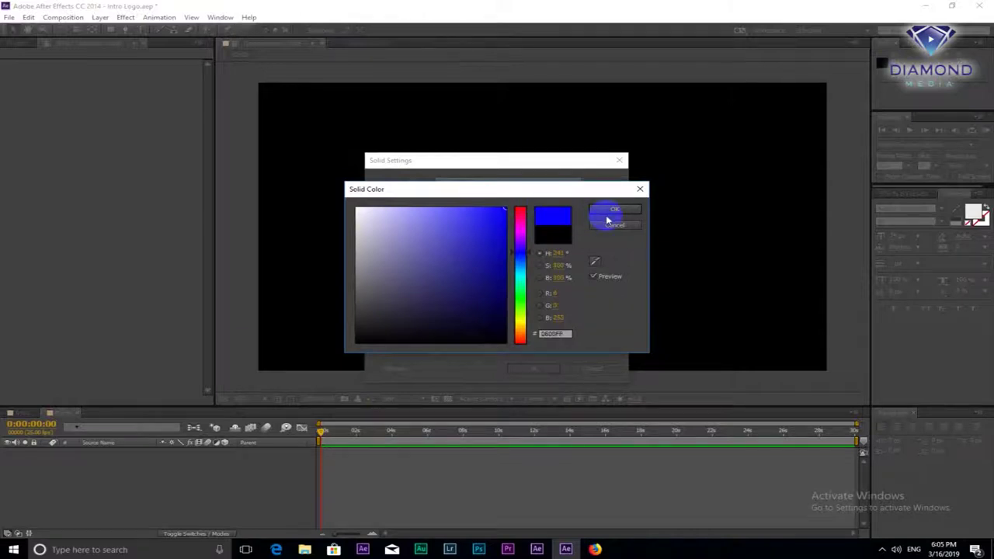
left_click(614, 214)
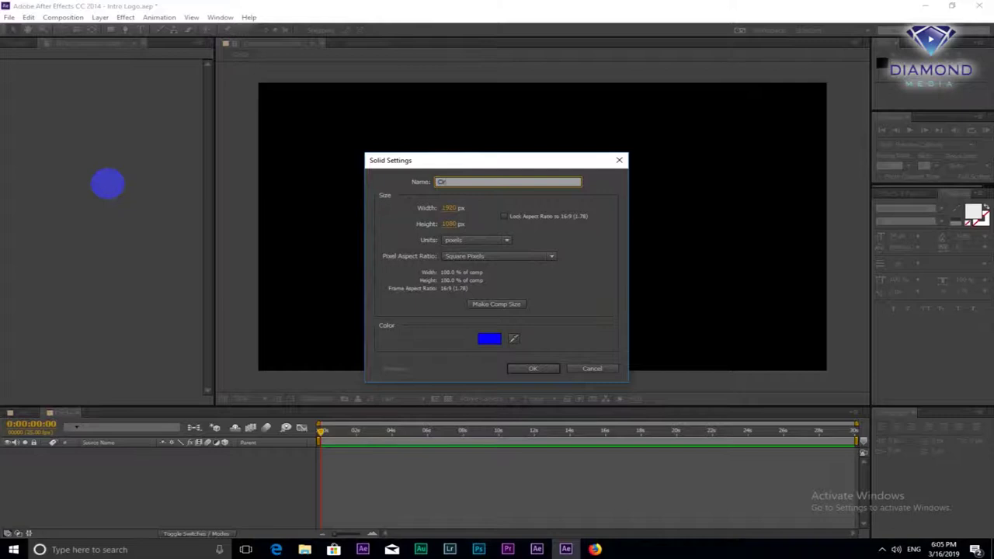
left_click(536, 370)
key("comma")
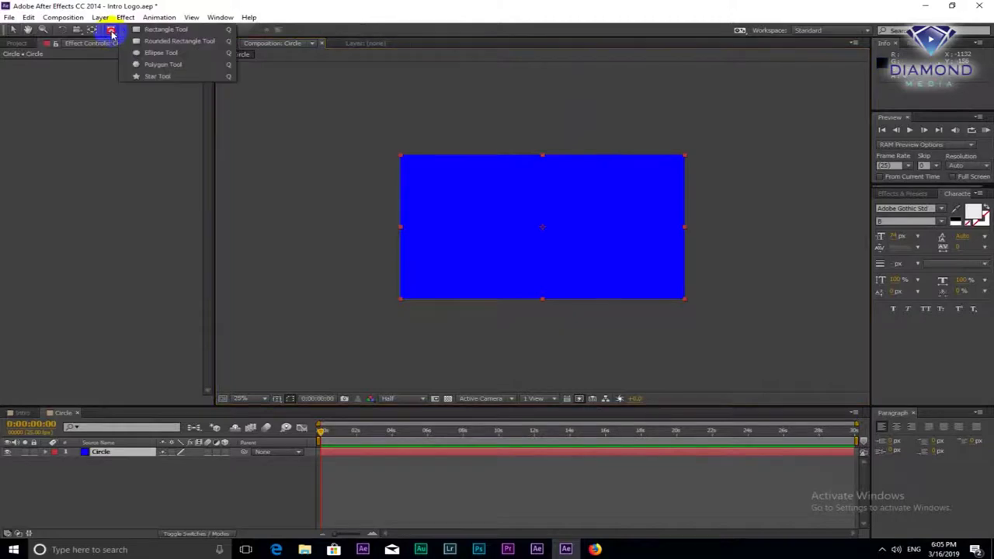
Draw an ellipse mask on the blue solid and adjust its position and size
left_click_drag(111, 31, 148, 51)
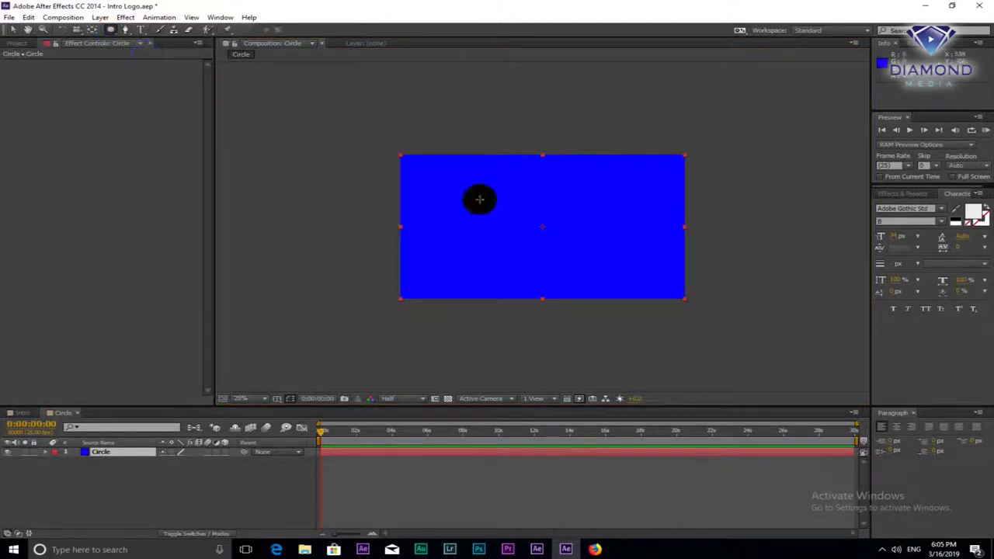
mouse_move(448, 160)
left_mouse_down()
mouse_move(509, 214)
mouse_move(606, 263)
left_mouse_up()
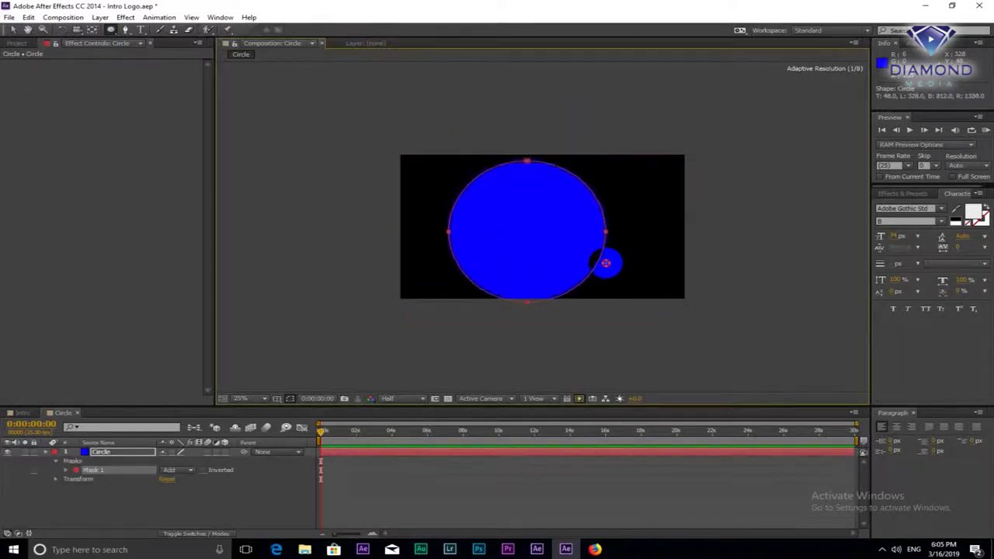
left_click(14, 31)
double_click(527, 162)
left_click_drag(542, 211, 560, 208)
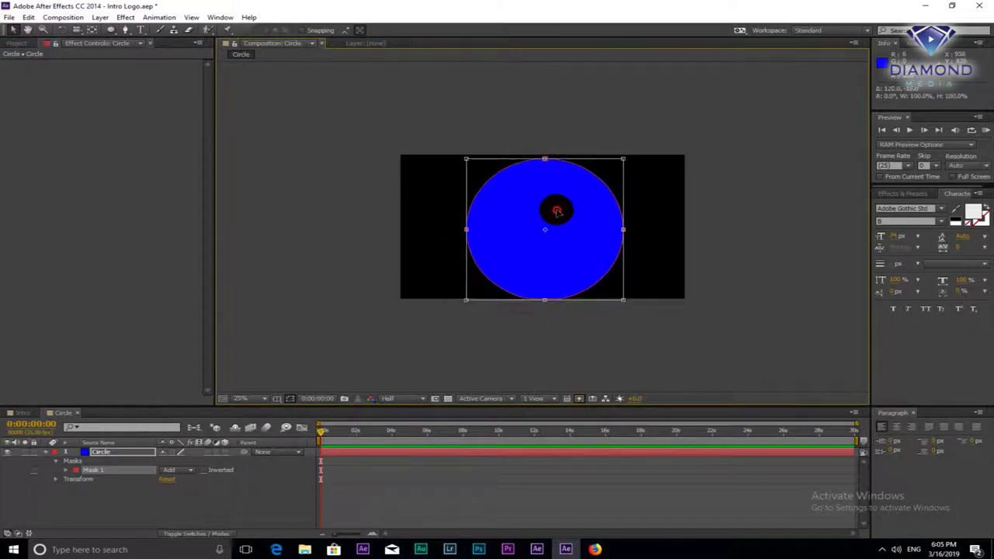
left_click_drag(623, 162, 616, 166)
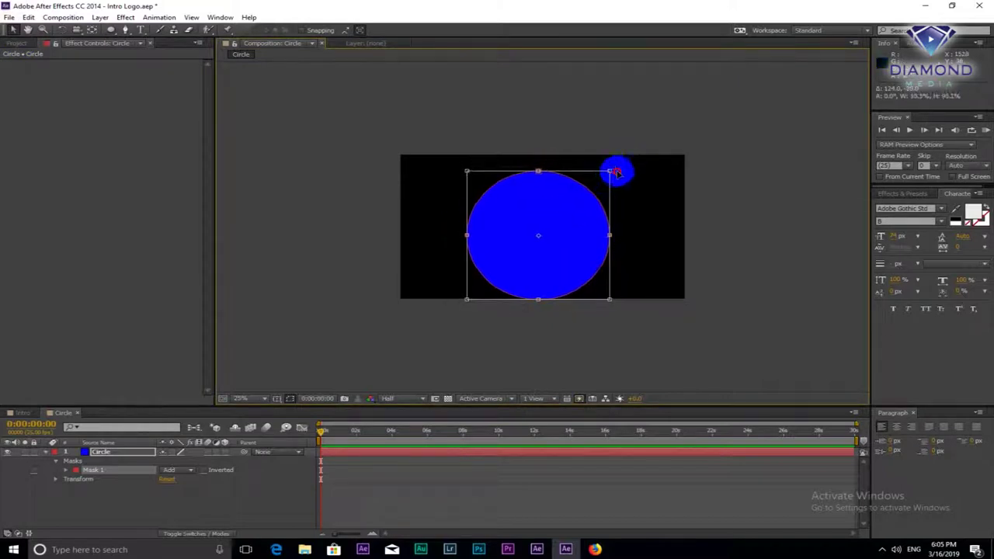
key("period")
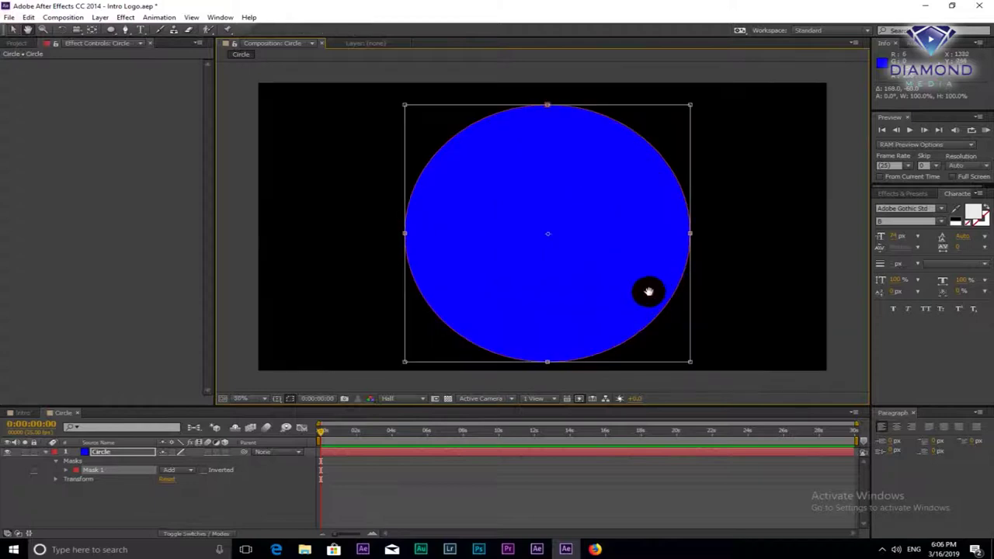
left_click_drag(648, 288, 586, 280)
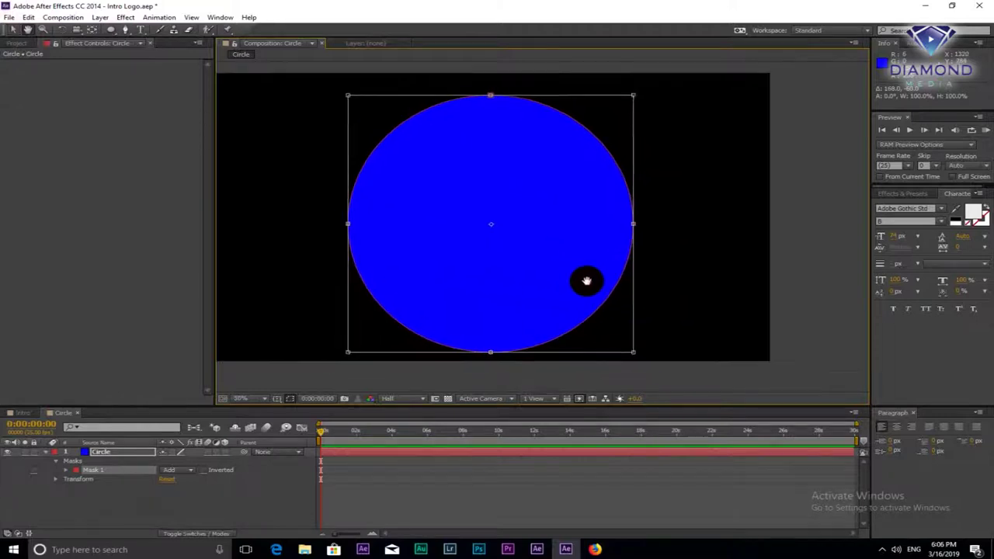
Turn on the Title/Action Safe guides and centre the circle mask in the composition
left_click(289, 400)
left_click(301, 411)
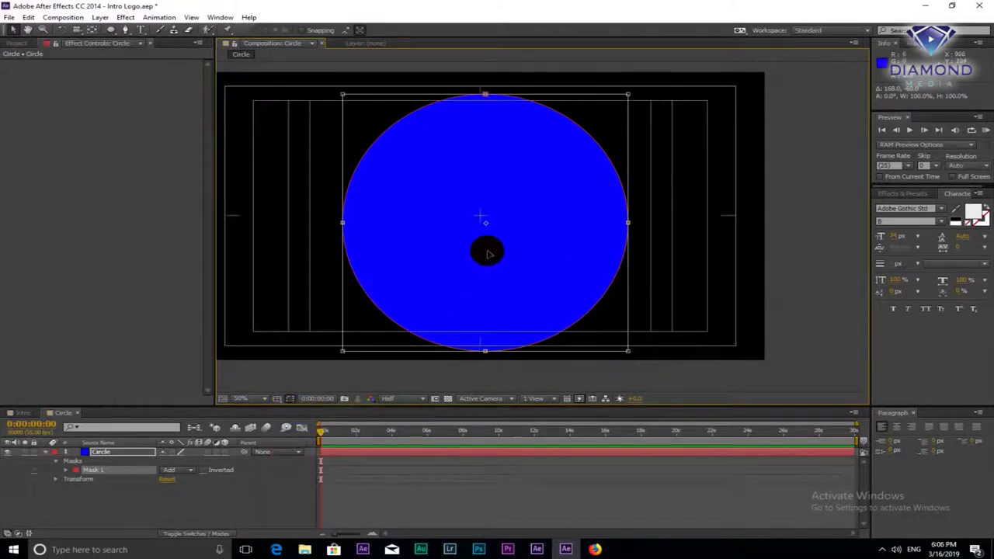
left_click_drag(526, 240, 522, 236)
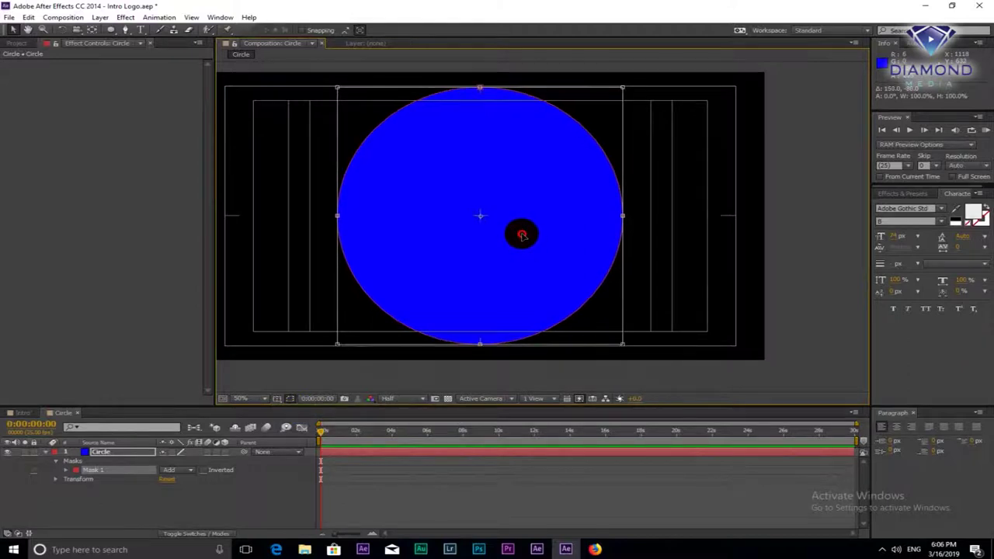
scroll(522, 234, "up", 4)
left_click(407, 230)
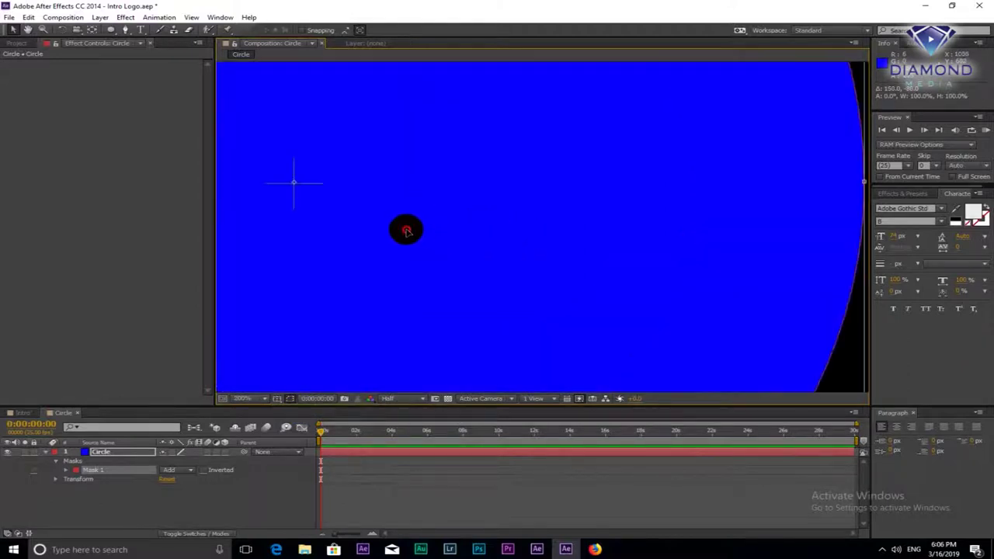
left_click_drag(406, 230, 407, 230)
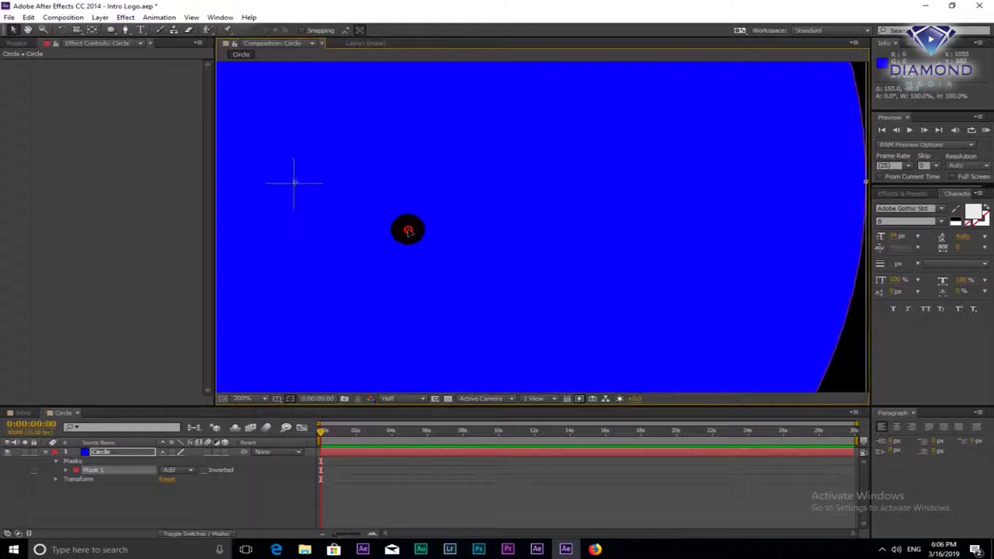
scroll(485, 222, "down", 1)
scroll(487, 225, "down", 5)
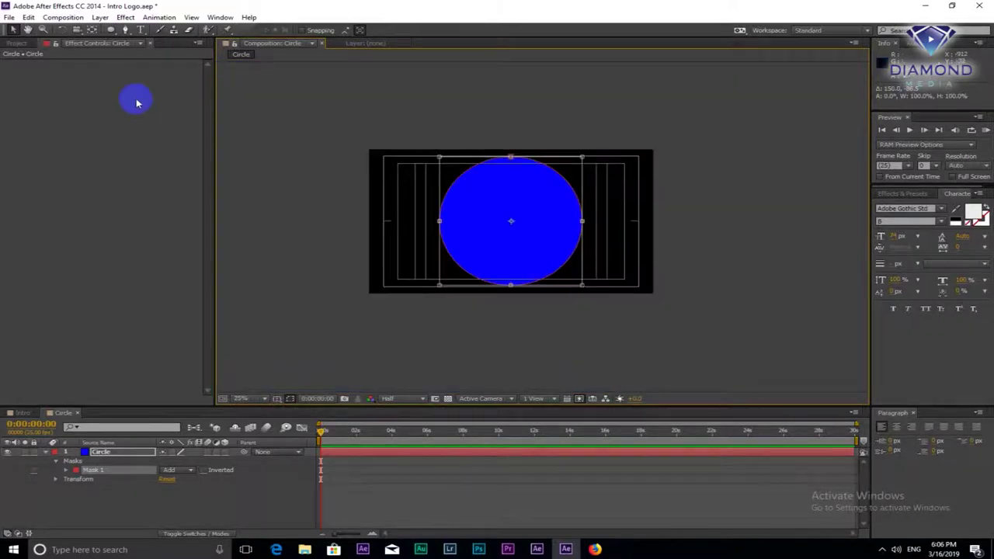
Draw a second, smaller ellipse mask over the circle
left_click(112, 30)
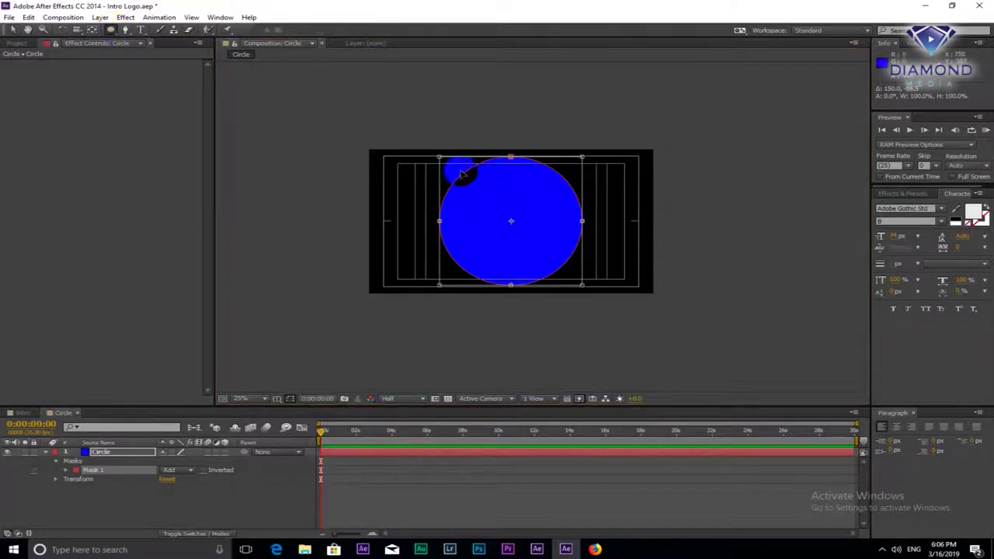
left_click(587, 146)
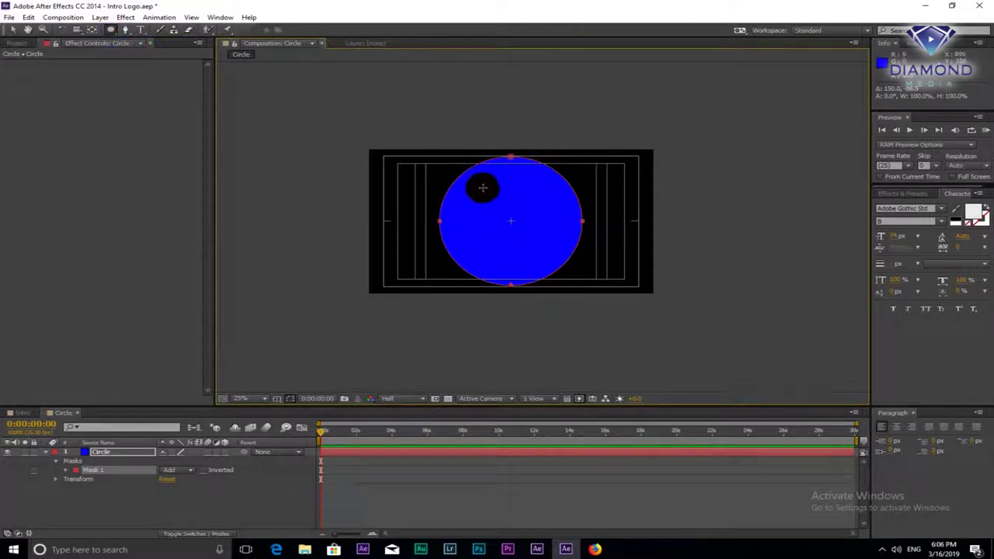
left_click_drag(473, 183, 559, 276)
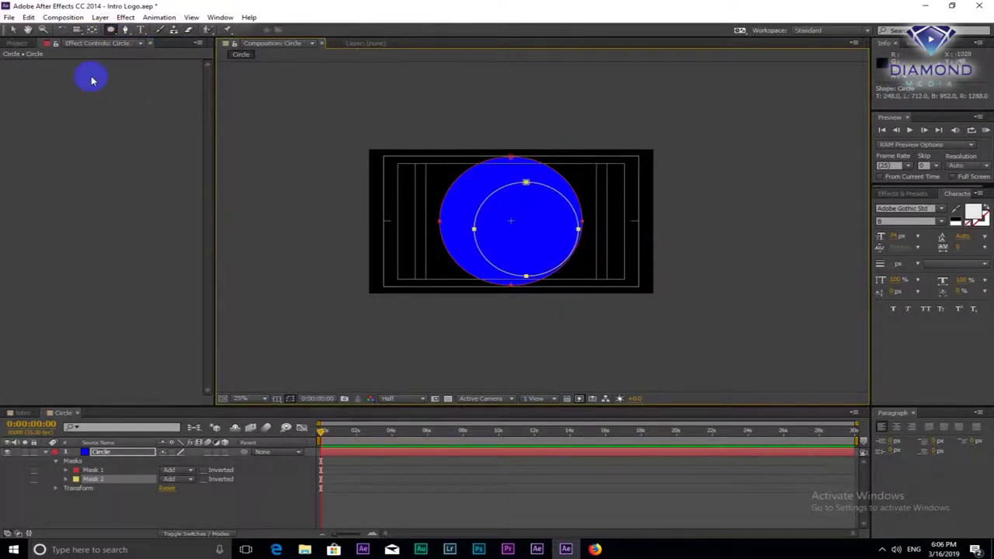
left_click(13, 30)
Centre Mask 2 on the blue circle
double_click(528, 185)
left_click_drag(544, 224, 529, 217)
key("Return")
key("slash")
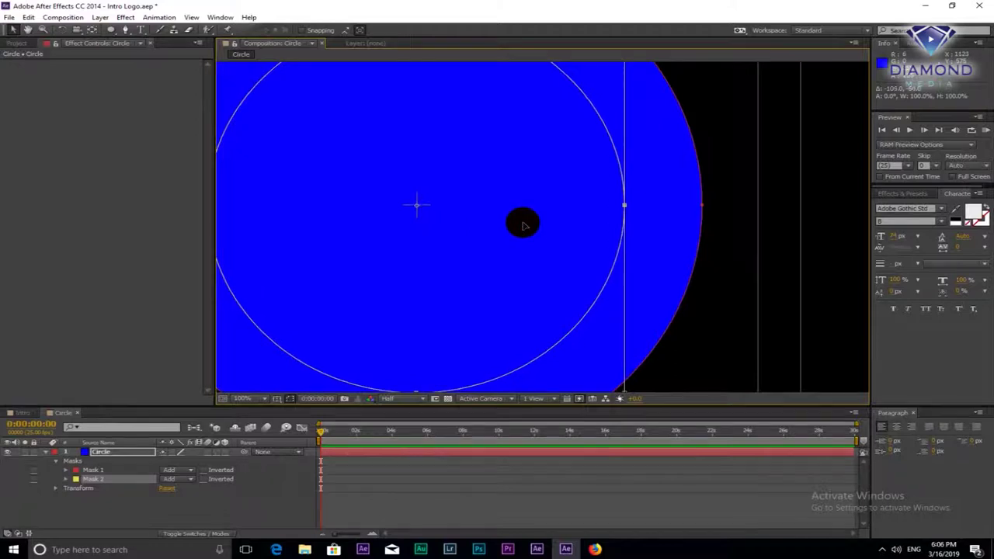
scroll(523, 222, "down", 2)
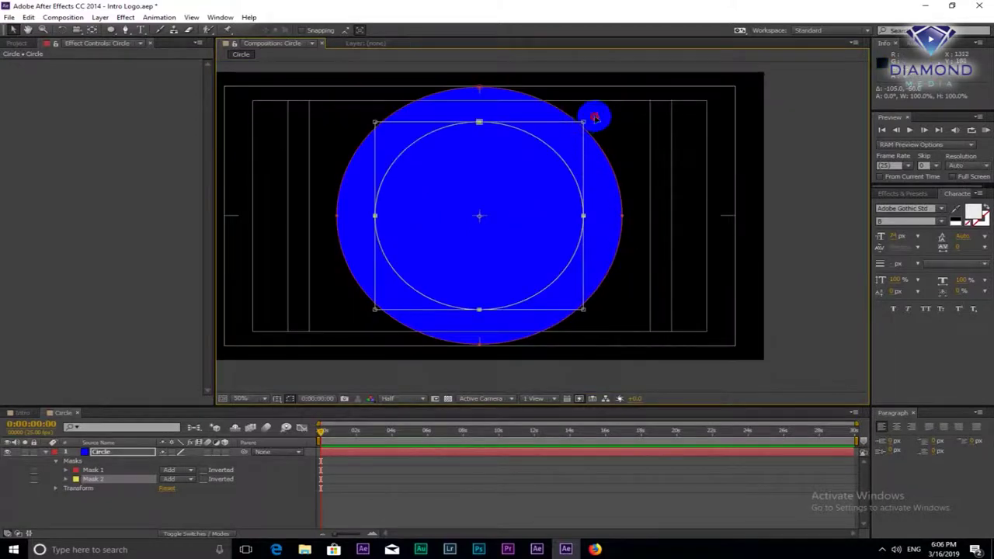
Enlarge Mask 2 almost to the circle's edge and set it to Subtract to form a ring
left_click_drag(583, 122, 606, 101)
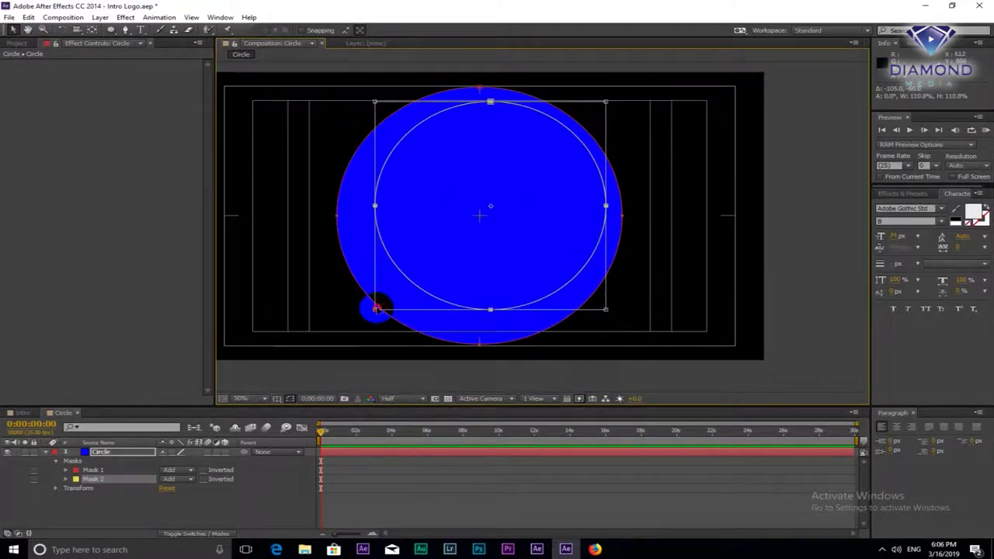
left_click_drag(393, 313, 371, 334)
left_click_drag(583, 122, 644, 101)
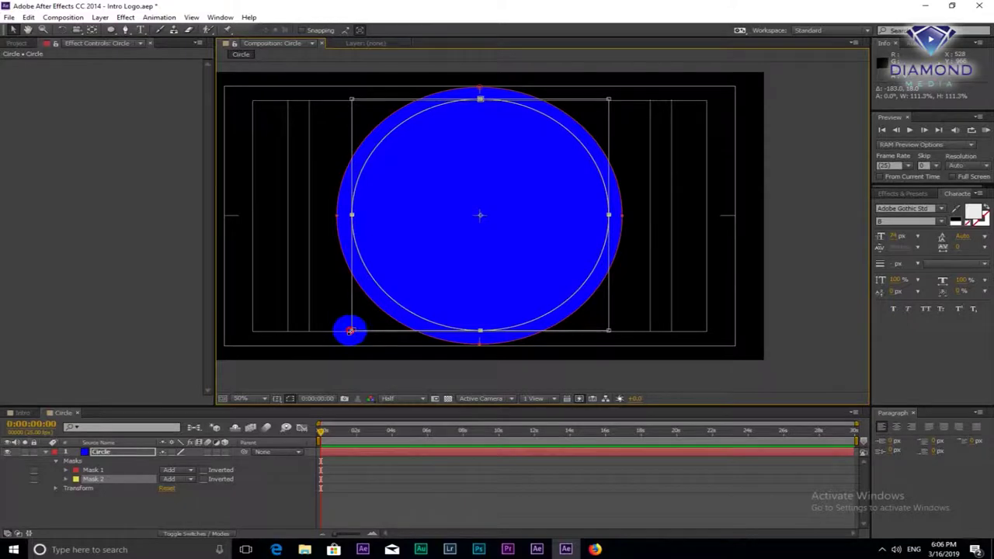
left_click_drag(350, 331, 347, 336)
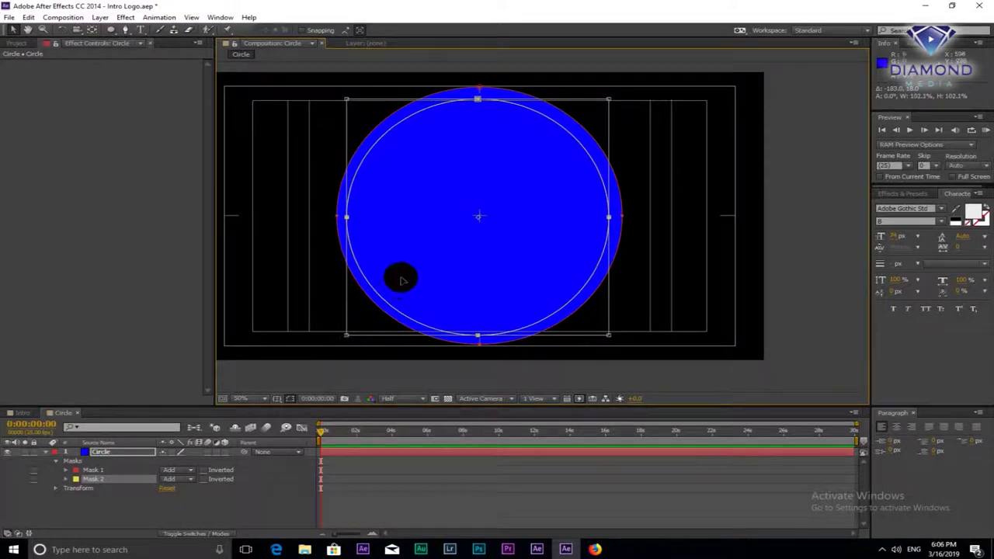
left_click_drag(609, 98, 615, 97)
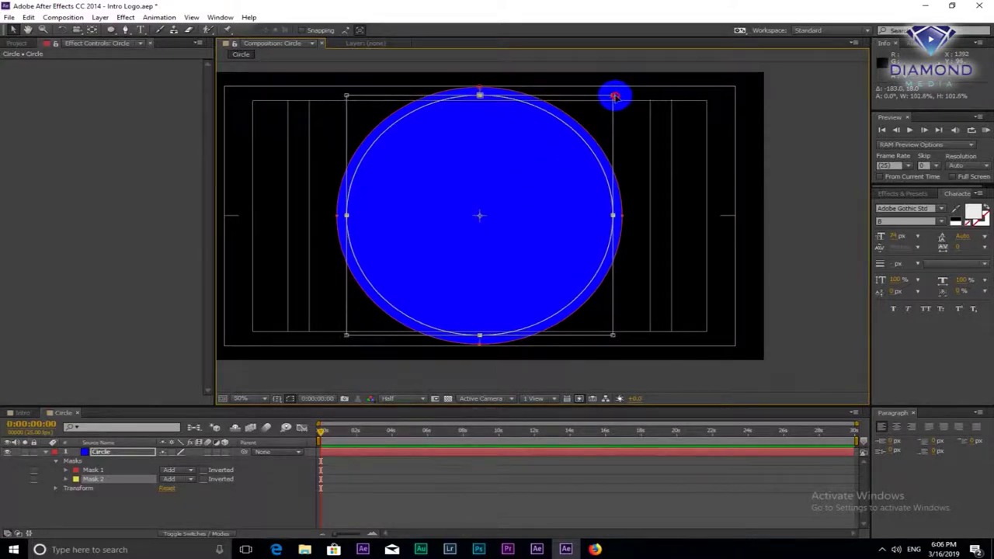
scroll(499, 233, "up", 2)
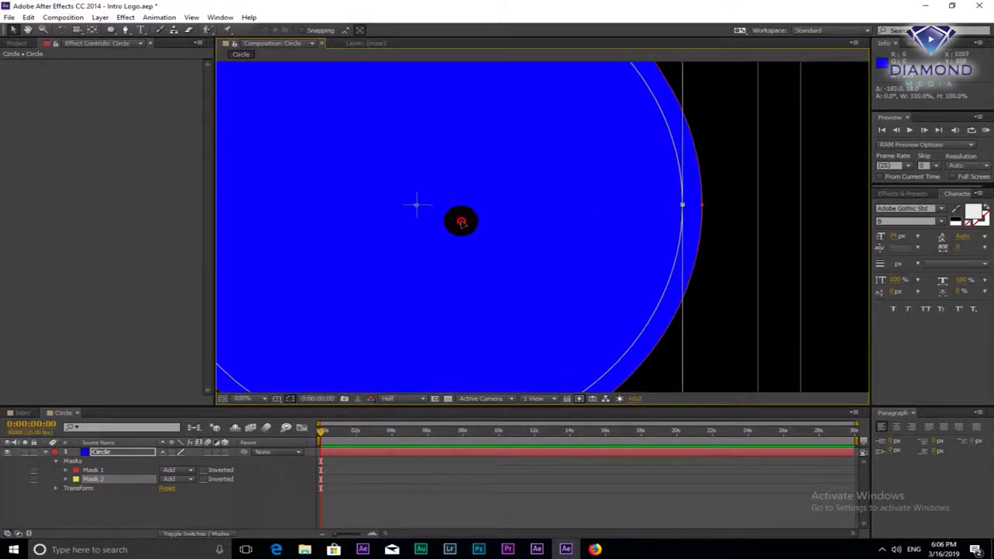
scroll(518, 217, "down", 2)
double_click(518, 222)
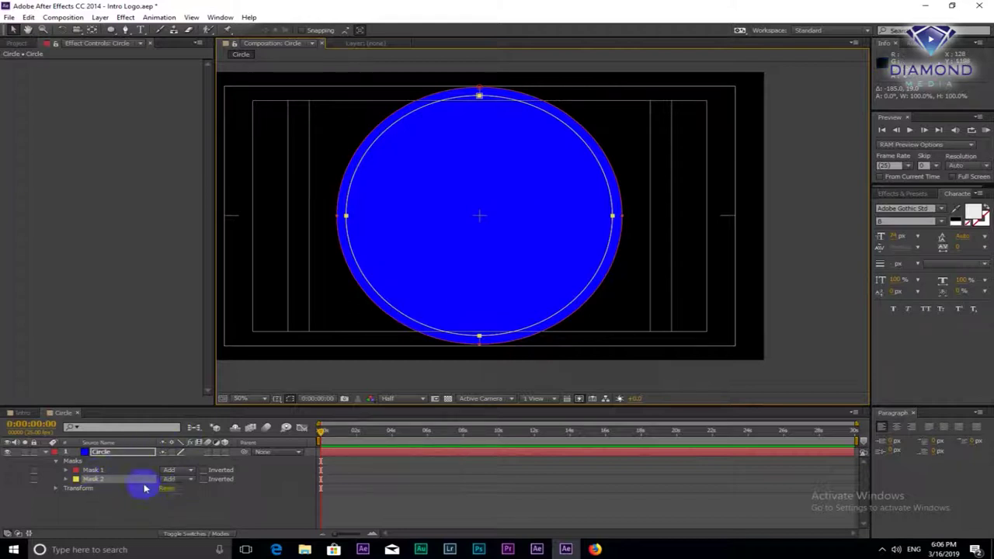
left_click(189, 480)
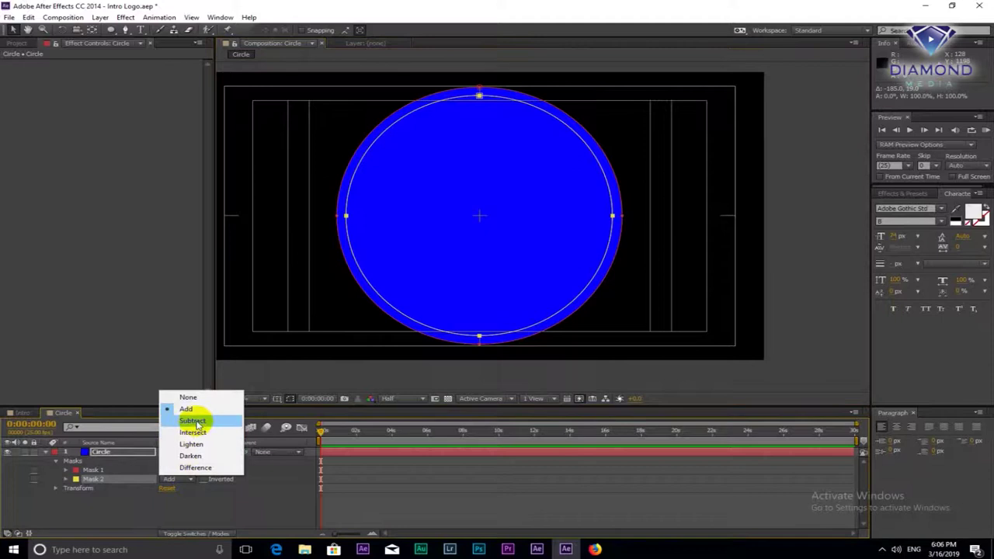
left_click(192, 421)
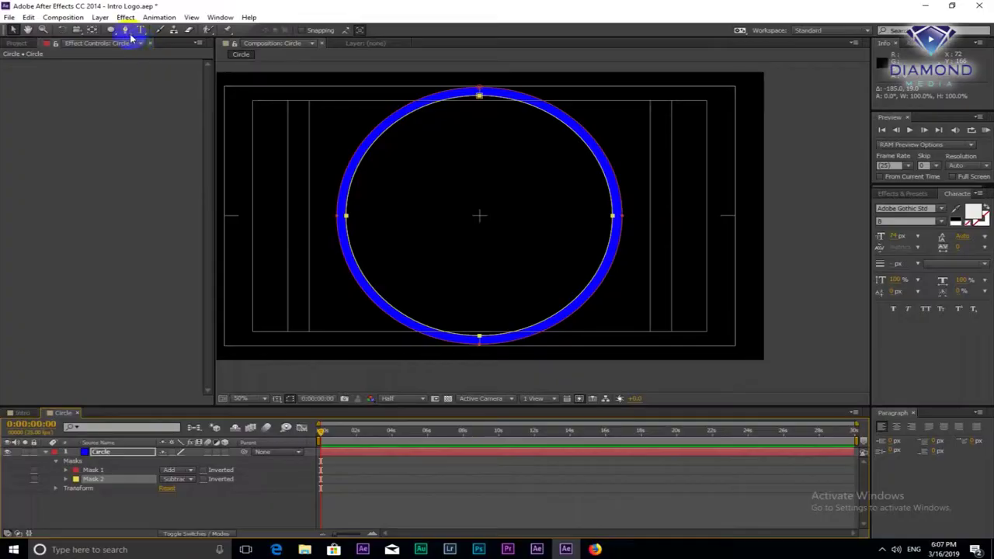
Draw a closed Pen-tool Mask 3 covering the top of the blue ring
left_click(125, 29)
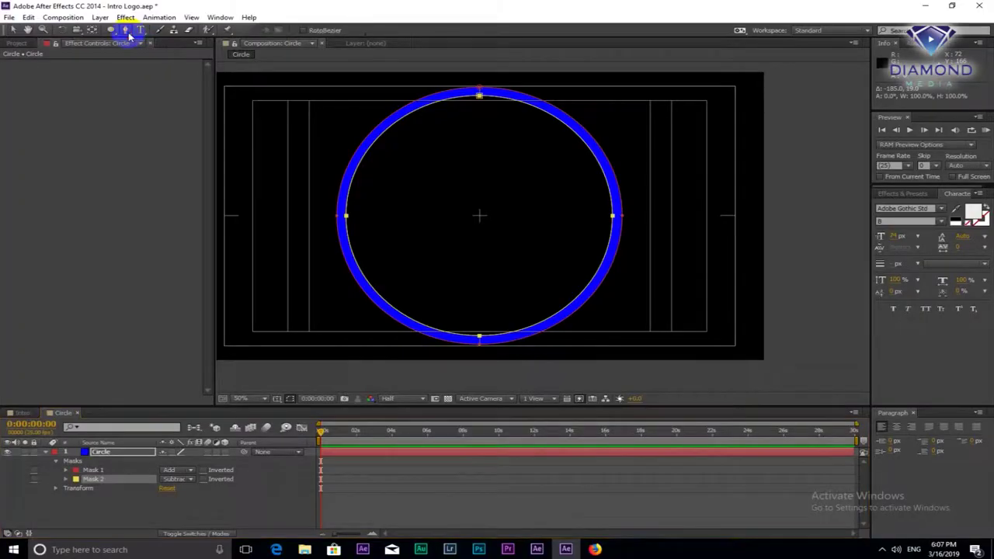
left_click(327, 147)
left_click(651, 219)
left_click(660, 107)
left_click(560, 80)
left_click(410, 79)
left_click(362, 96)
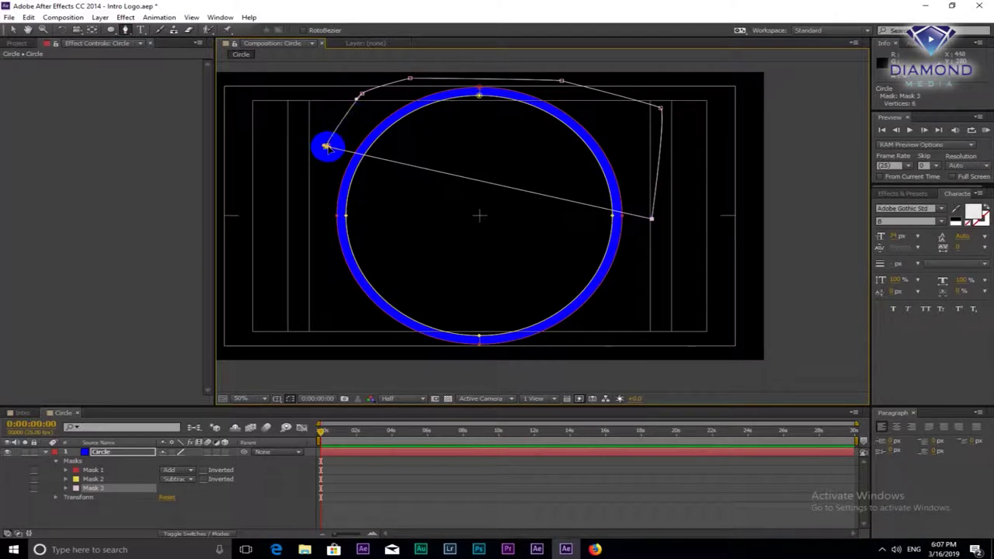
left_click(327, 147)
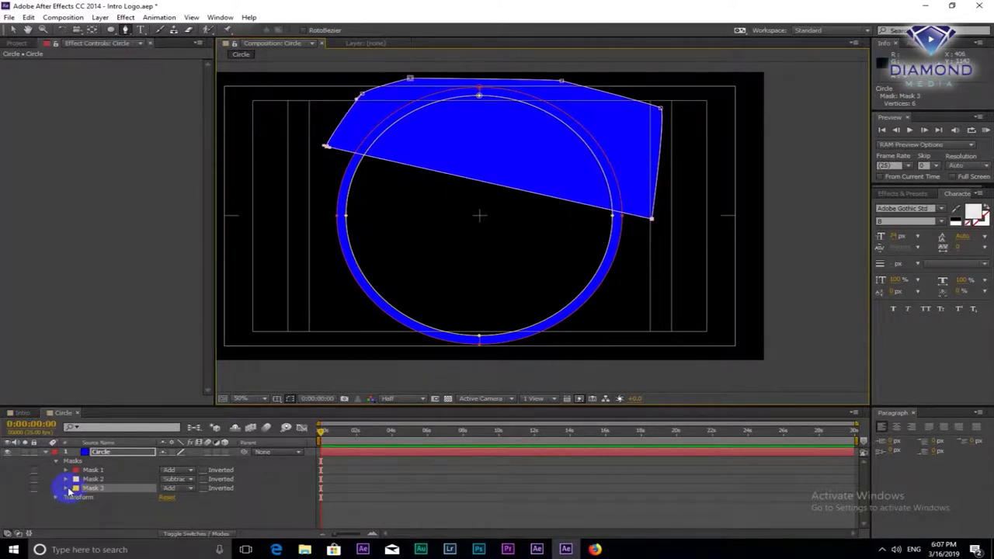
Set Mask 3 to Subtract so only the ring's lower arc remains
left_click(191, 491)
left_click(192, 495)
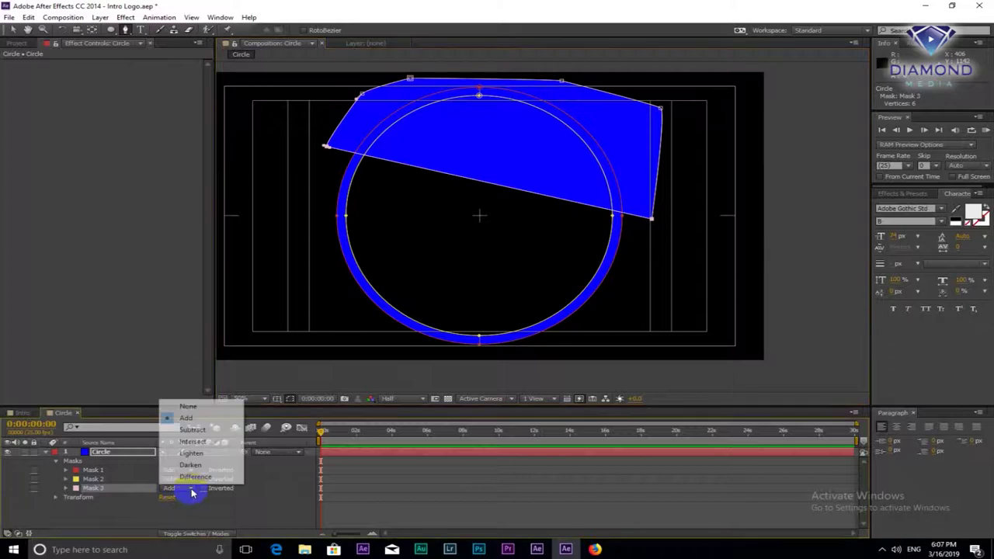
left_click(202, 431)
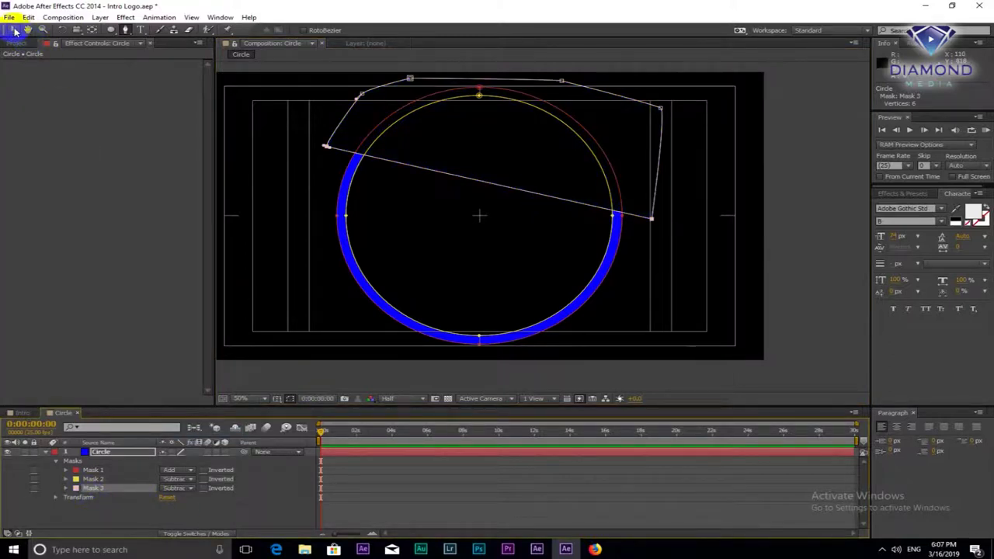
left_click(19, 412)
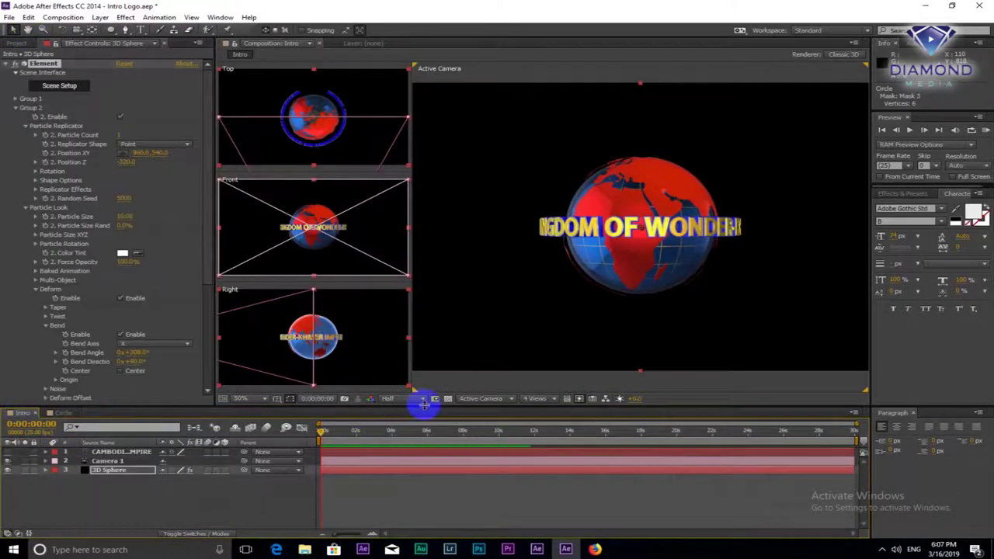
Add the Circle composition as a layer in the Intro timeline and save the project
left_click_drag(425, 405, 455, 330)
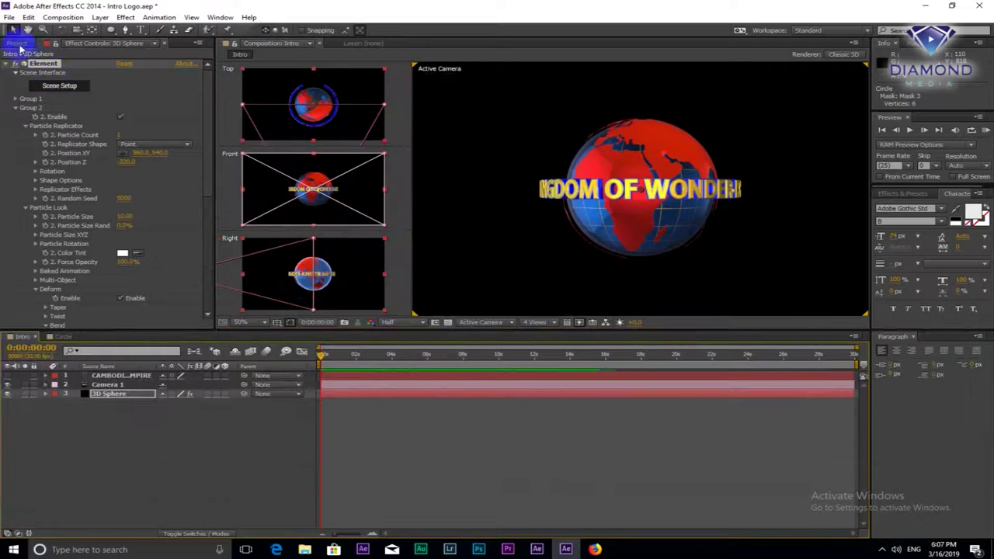
left_click(19, 45)
left_click_drag(39, 138, 115, 382)
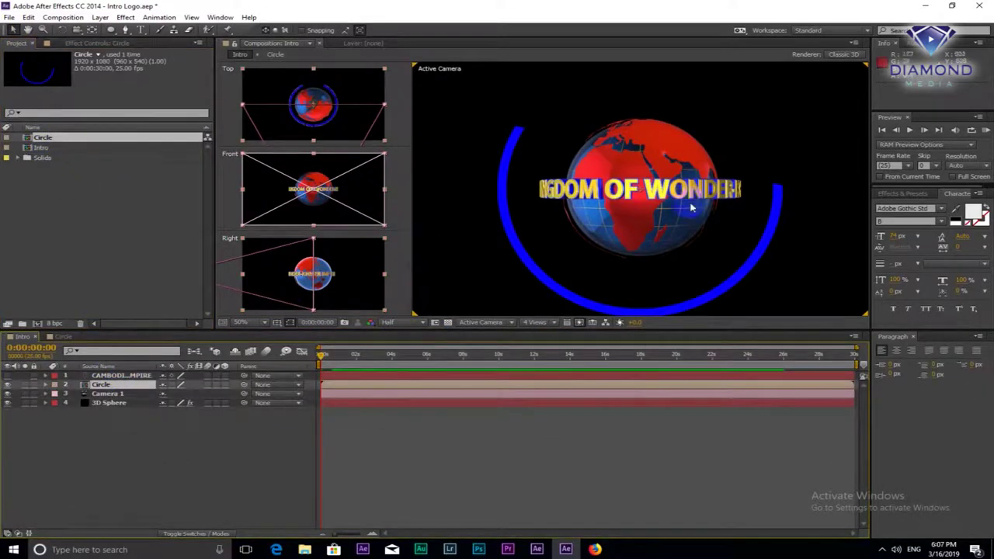
scroll(722, 266, "down", 2)
key("ctrl+s")
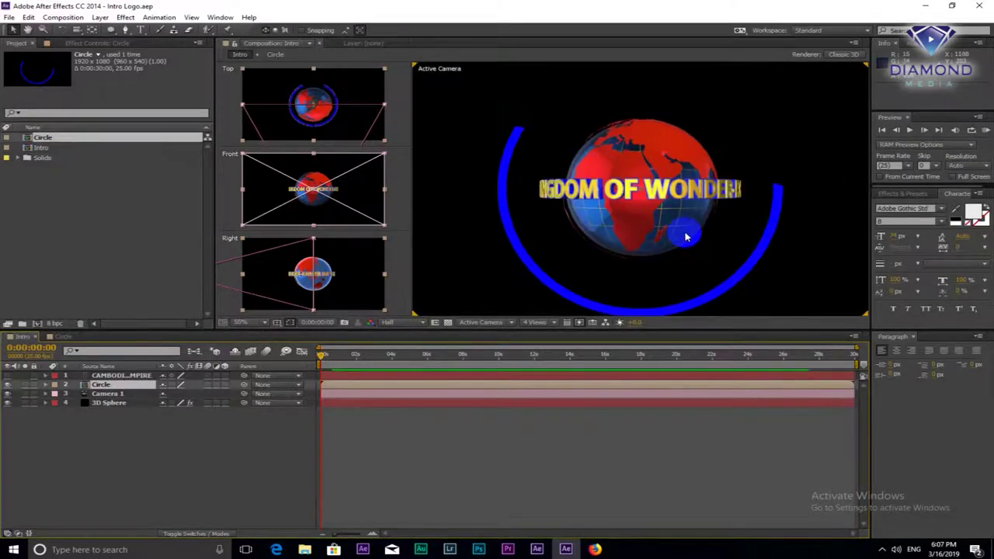
left_click(100, 17)
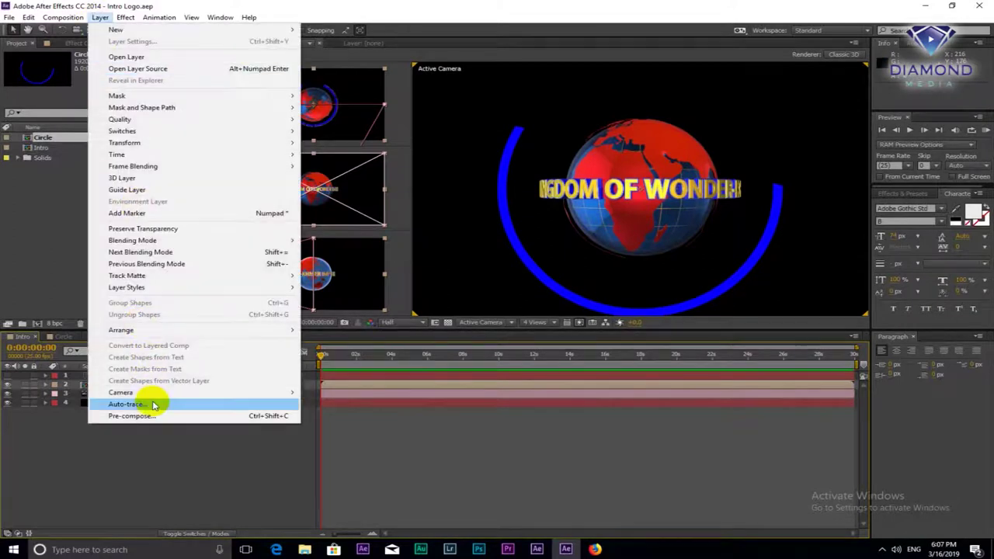
Auto-trace the Circle layer onto a new Auto-traced Circle layer
left_click(153, 405)
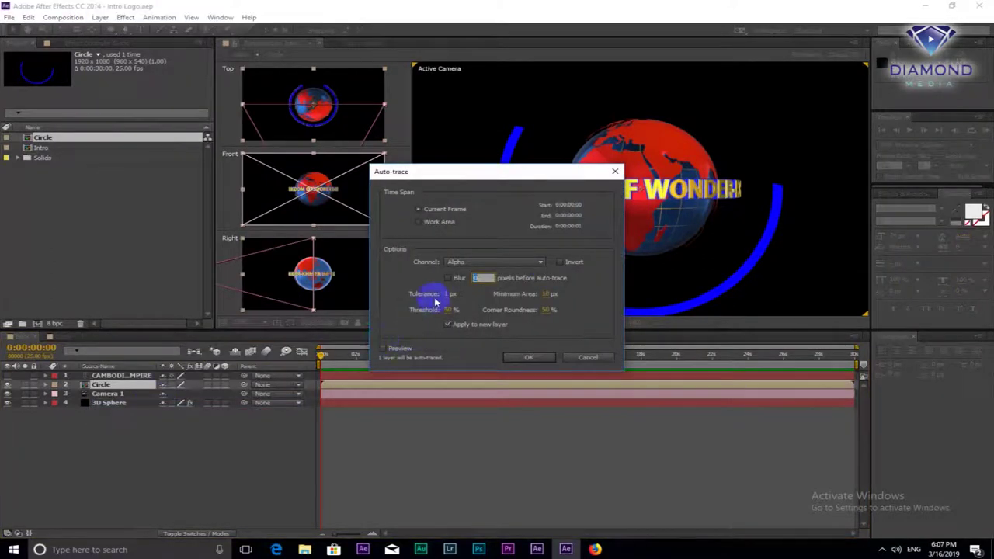
left_click(449, 325)
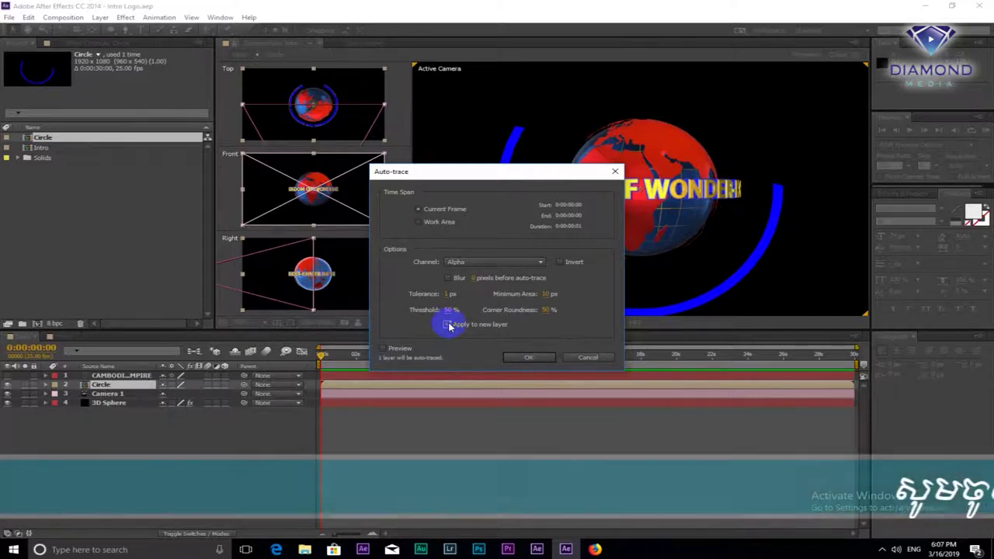
left_click(522, 356)
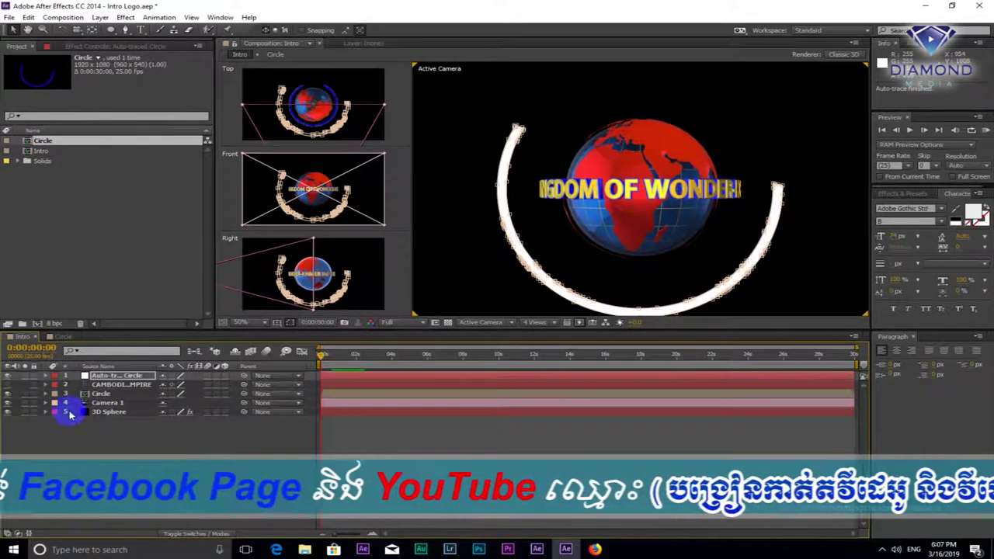
left_click(7, 394)
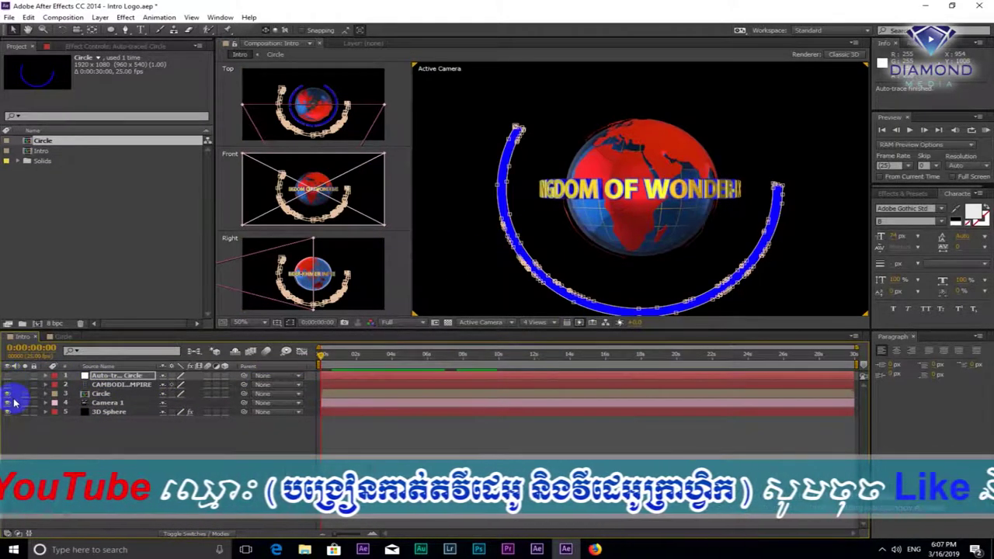
Hide the original Circle layer and select the 3D Sphere layer
left_click(8, 395)
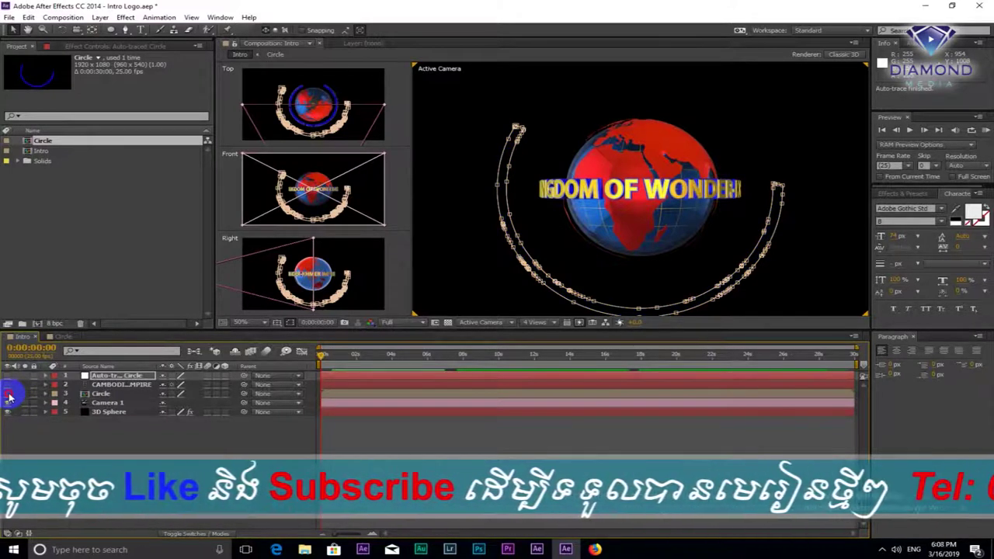
left_click(8, 394)
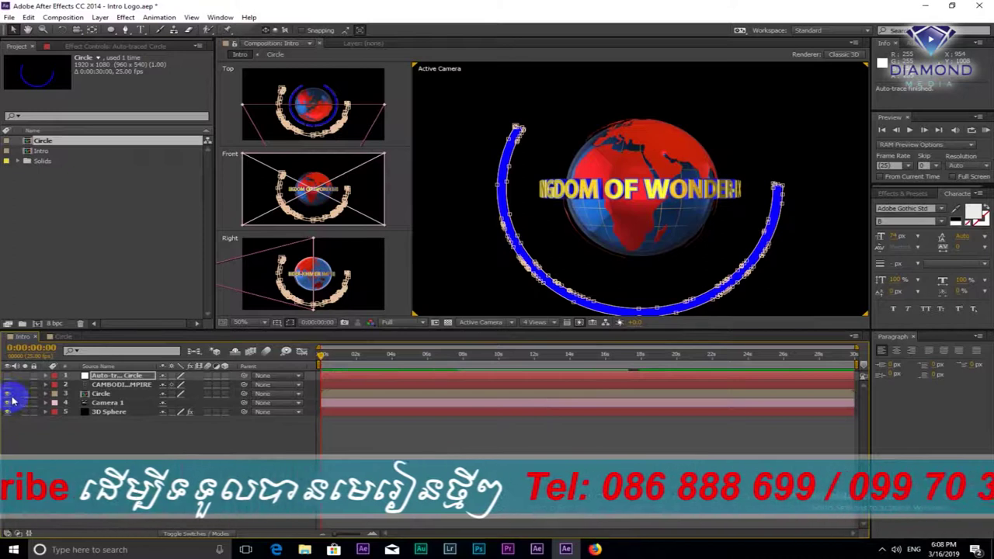
left_click(8, 395)
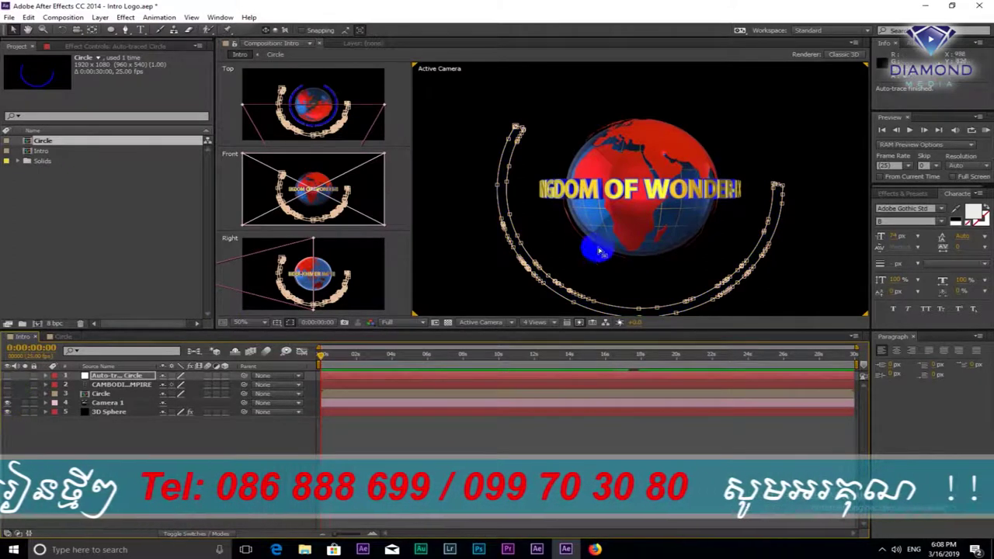
left_click(107, 412)
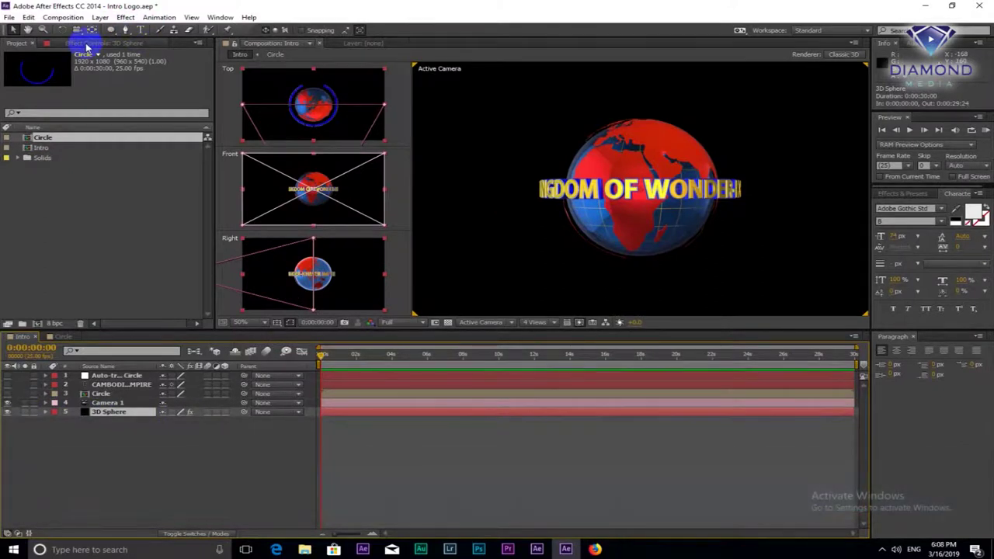
In the 3D Sphere's Element effect, set Custom Layers Path Layer 2 to Auto-traced Circle
left_click(87, 45)
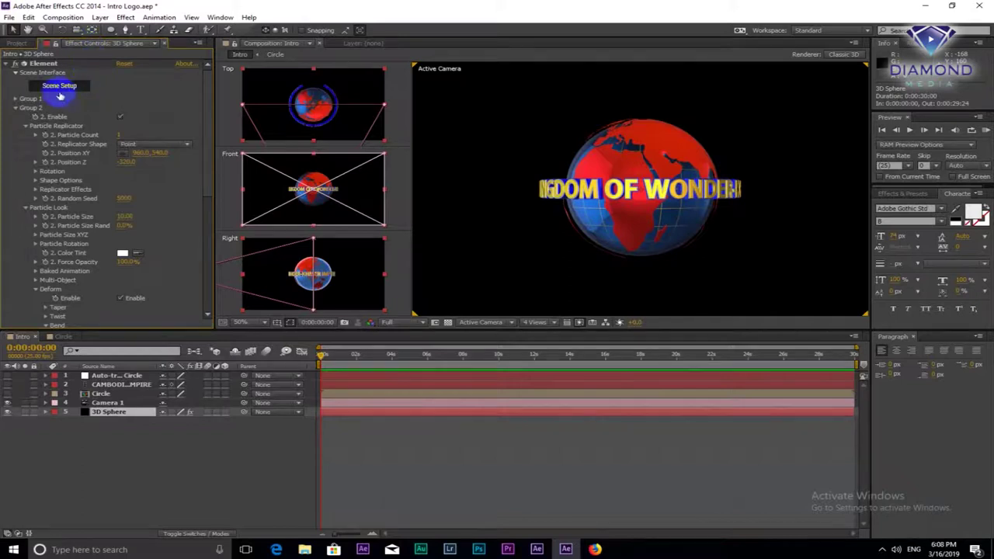
left_click_drag(207, 106, 203, 224)
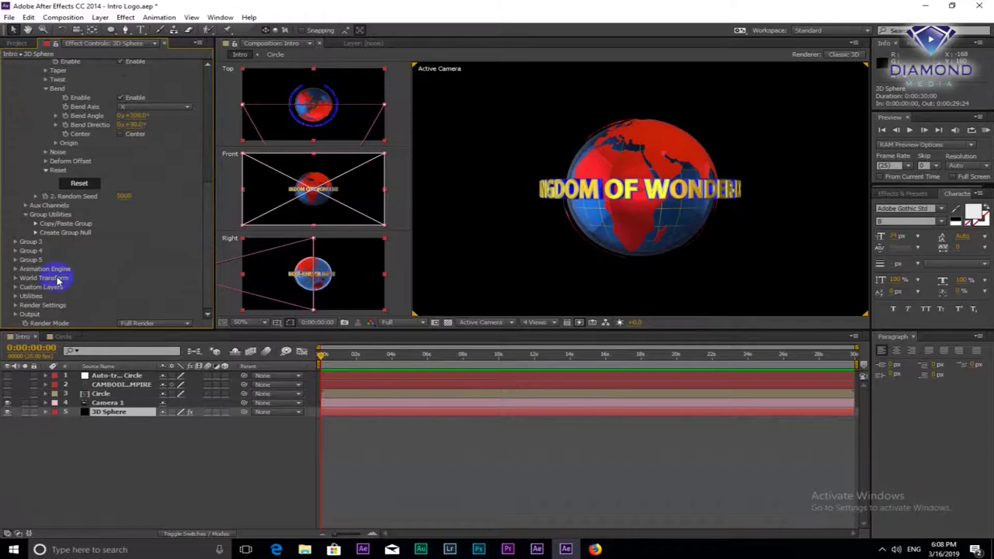
left_click(15, 287)
scroll(15, 292, "down", 5)
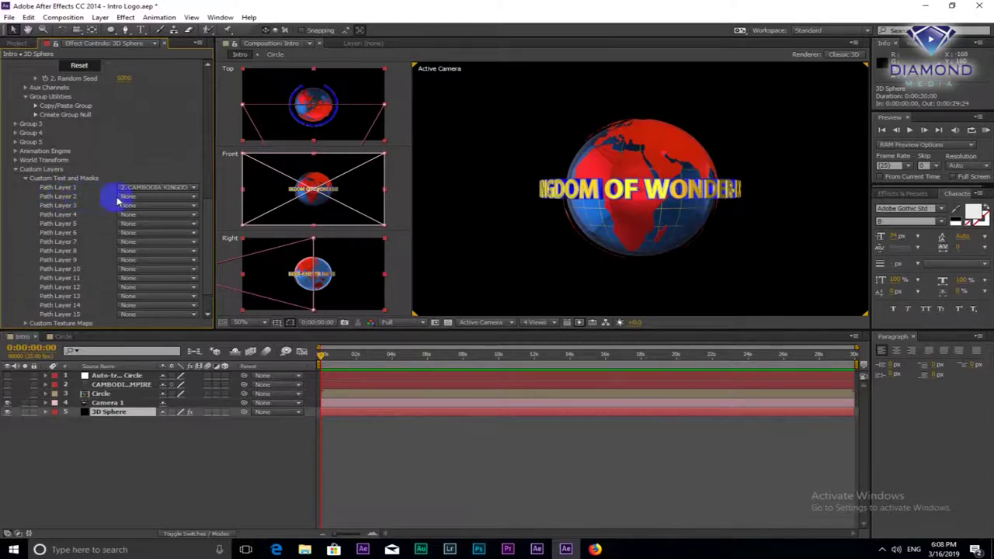
left_click(156, 197)
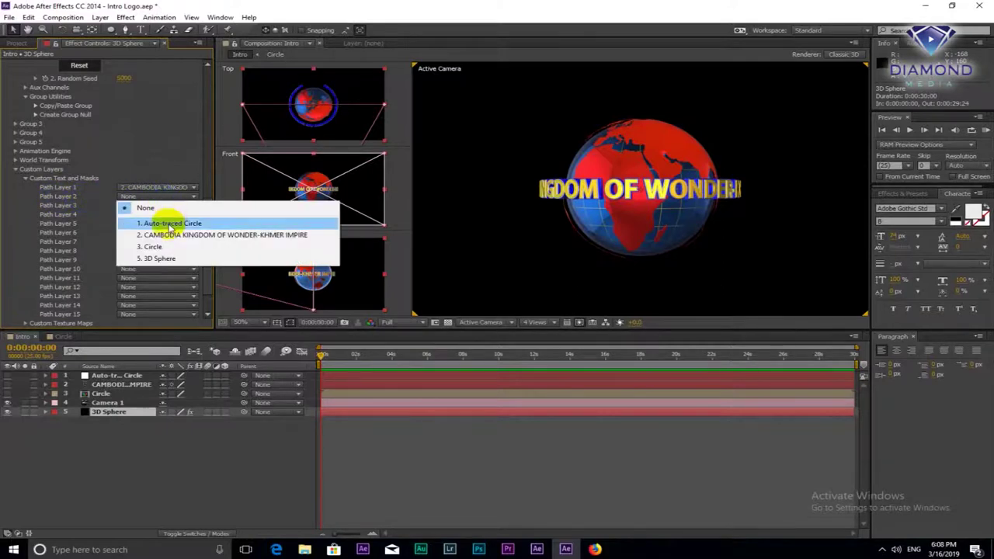
left_click(169, 225)
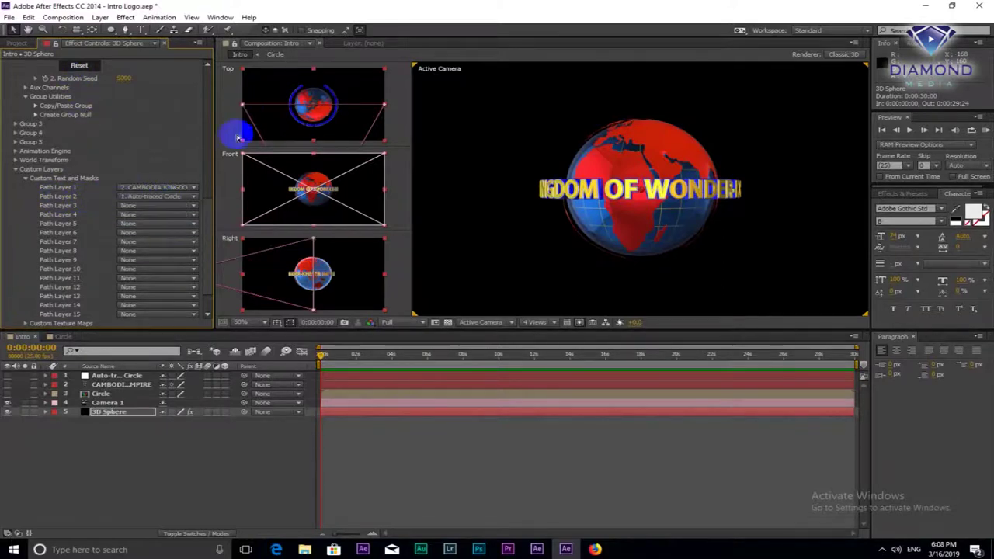
left_click_drag(207, 215, 210, 73)
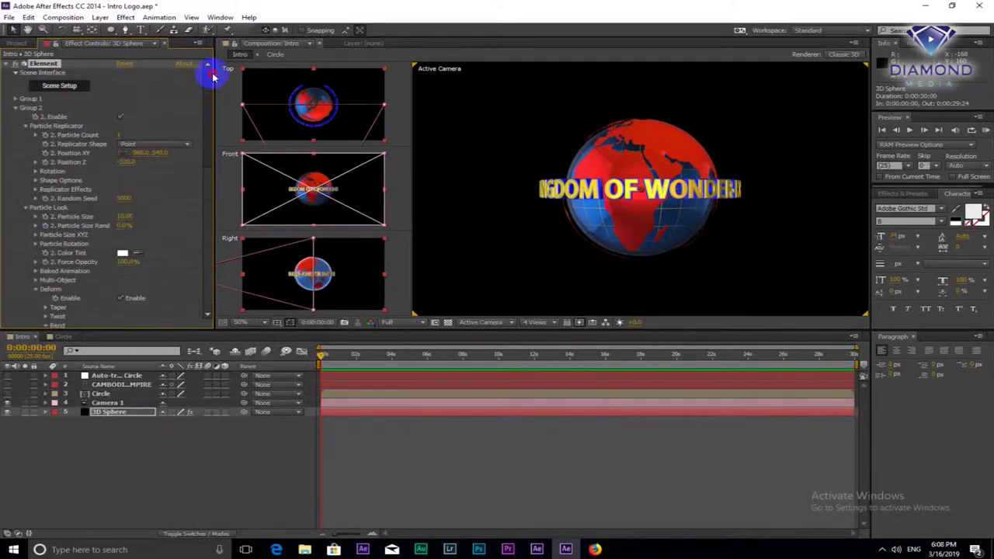
left_click(56, 87)
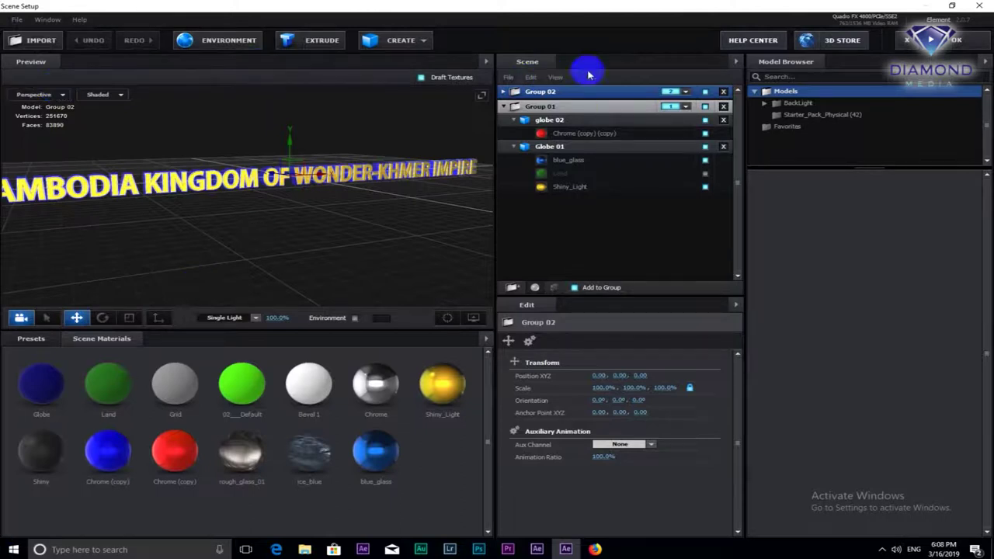
Add an extrusion model to Group 01 that follows Custom Path 2
left_click(510, 109)
left_click(505, 108)
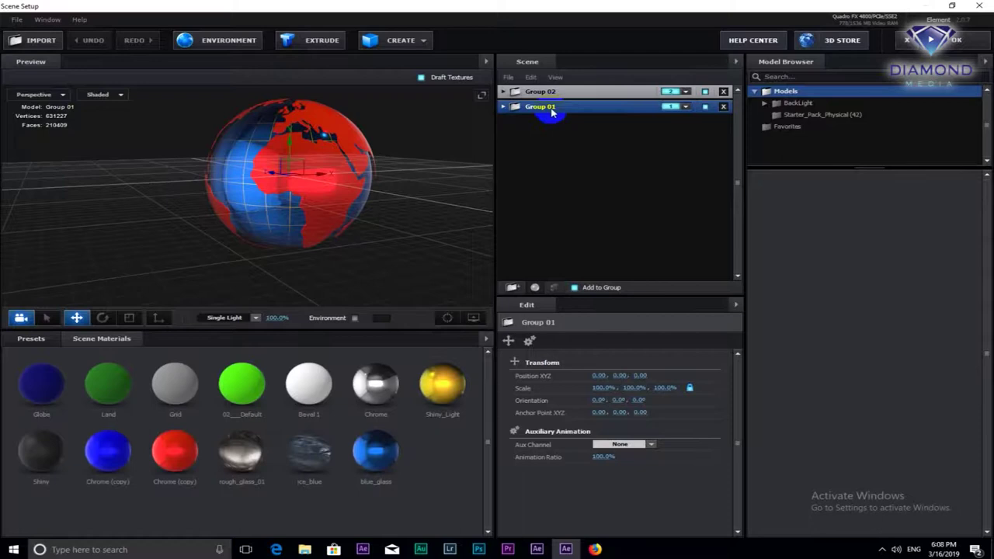
left_click(322, 43)
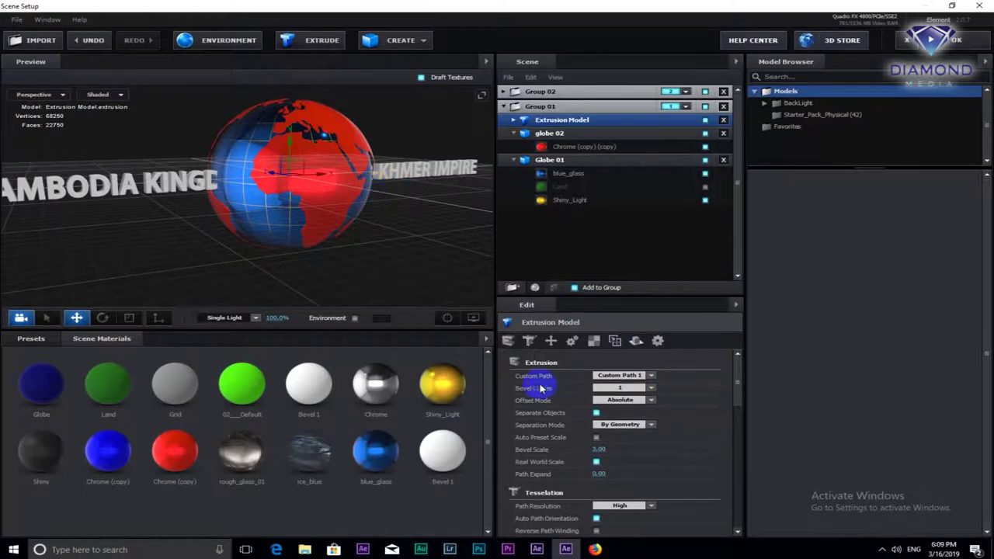
left_click(652, 376)
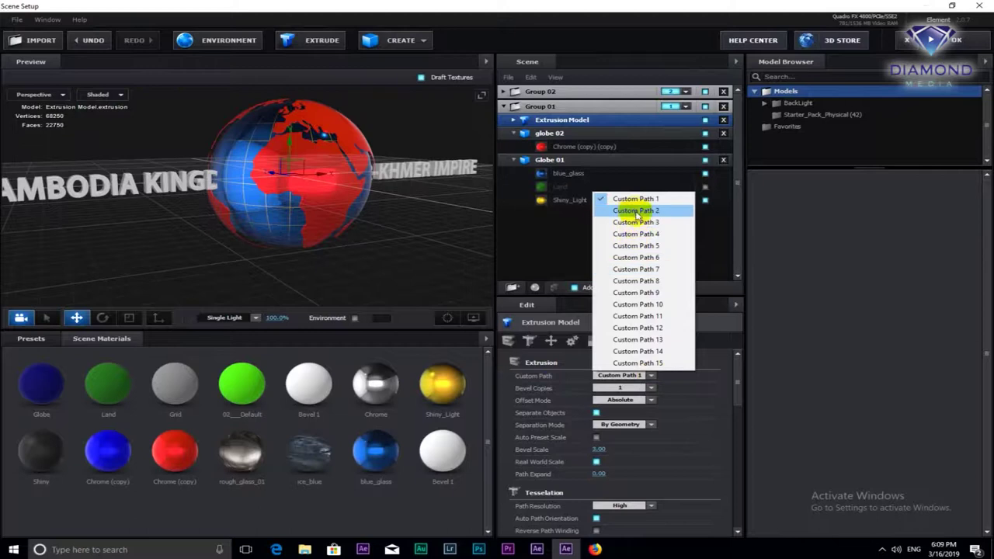
left_click(636, 210)
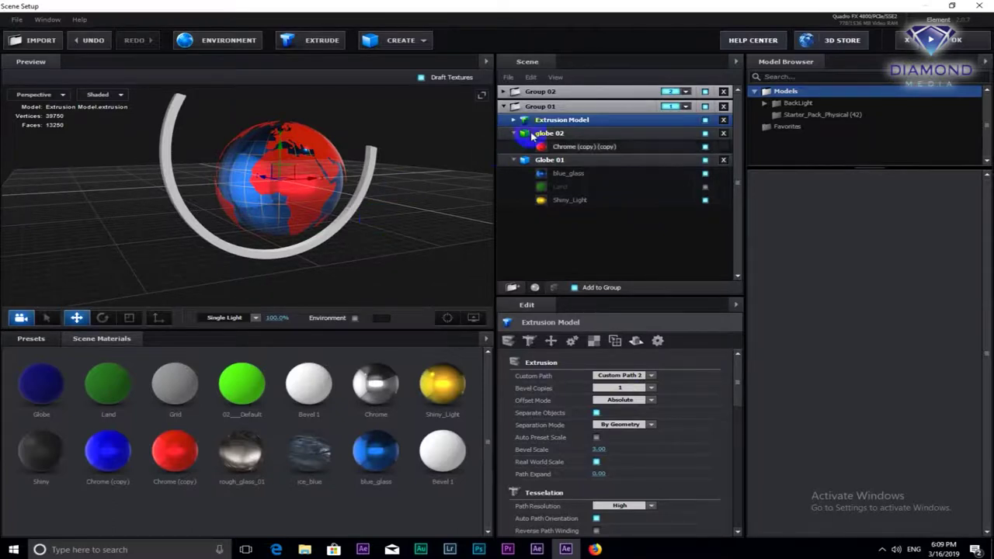
double_click(564, 124)
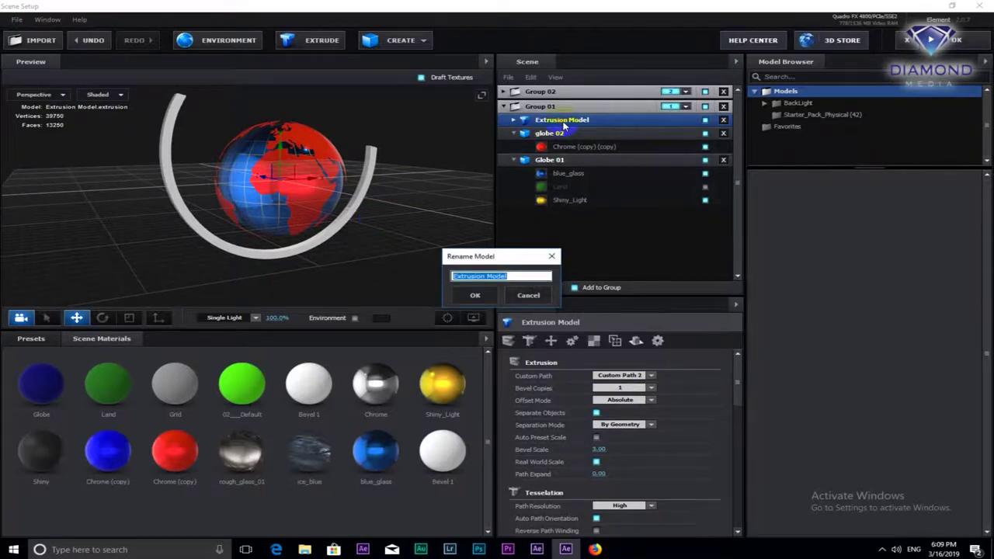
Rename the extrusion model to Circle
type("Circle")
left_click(469, 296)
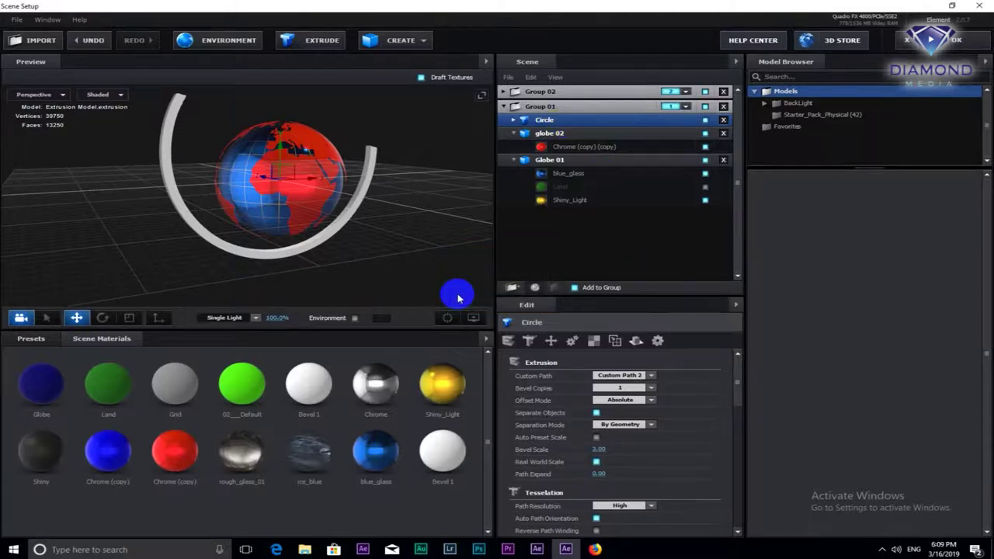
left_click(61, 94)
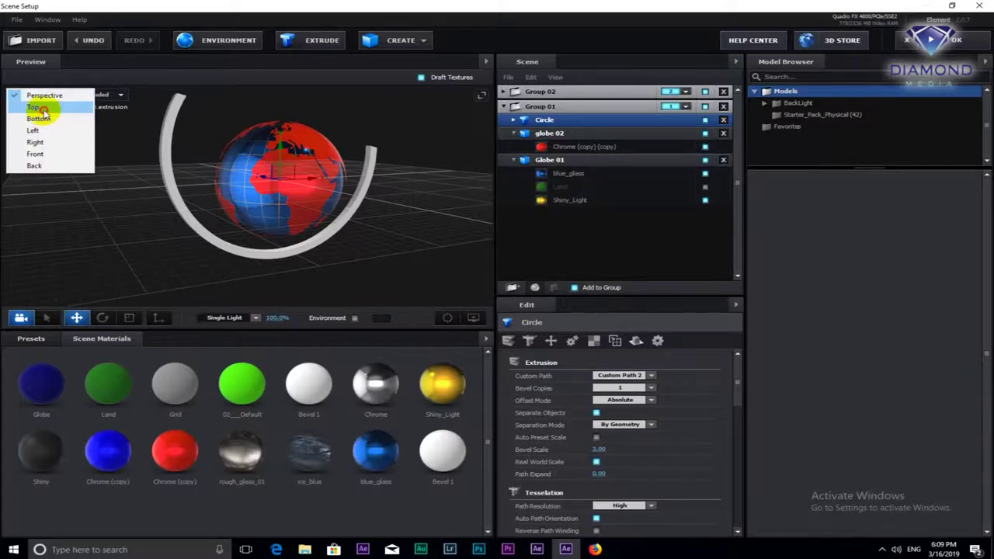
In Top view, try rotating the Globe 01 model, then undo that rotation
left_click(41, 110)
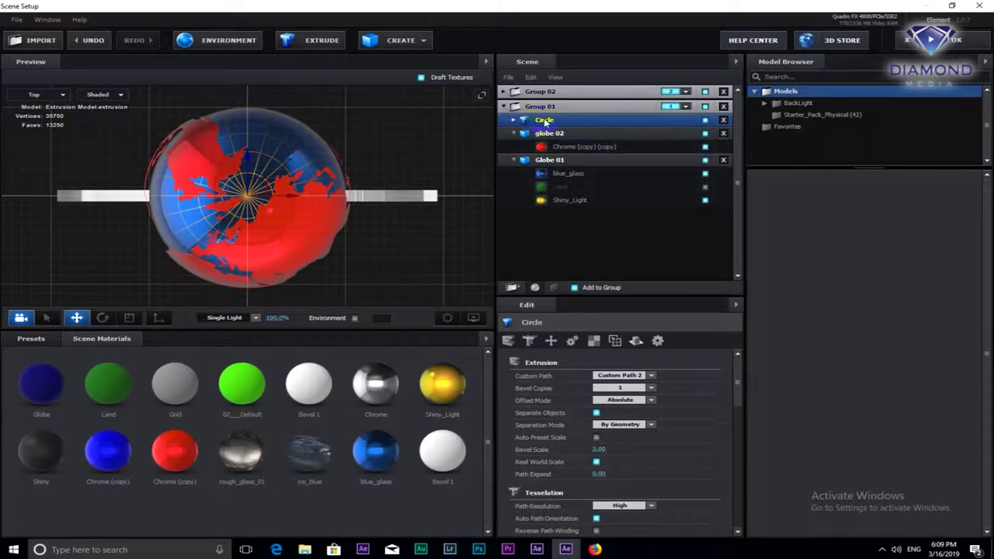
left_click(512, 133)
left_click(514, 147)
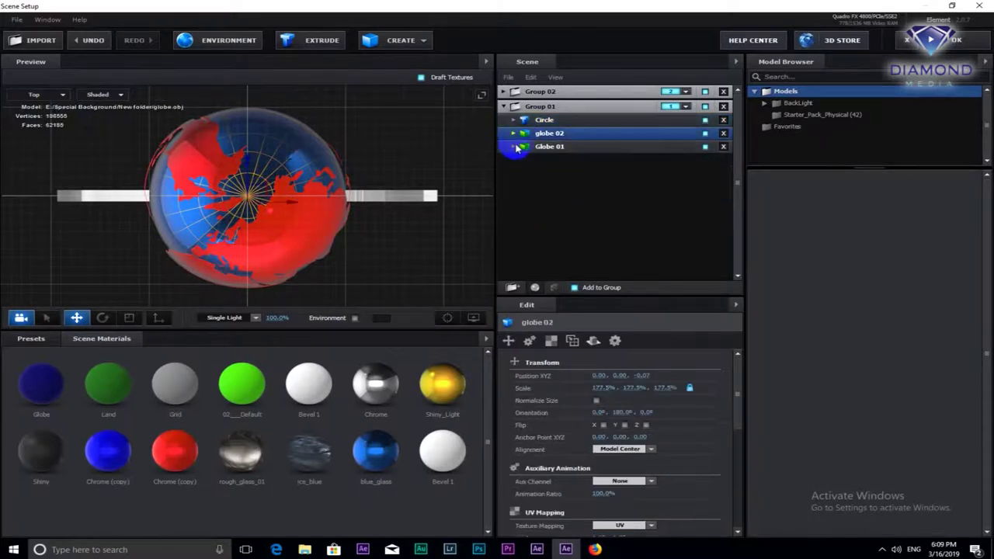
left_click(519, 147)
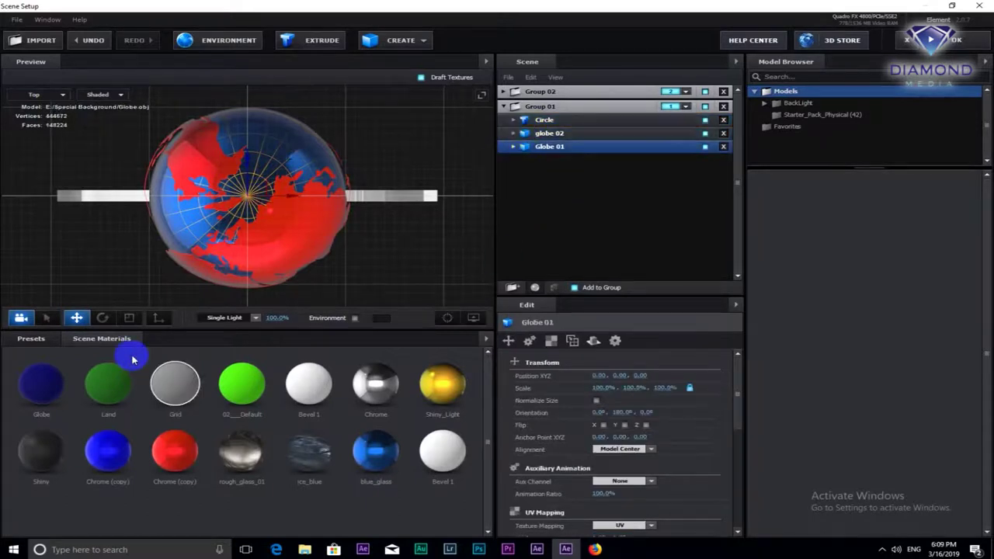
left_click(102, 318)
mouse_move(189, 228)
left_mouse_down()
mouse_move(247, 167)
mouse_move(249, 189)
left_mouse_up()
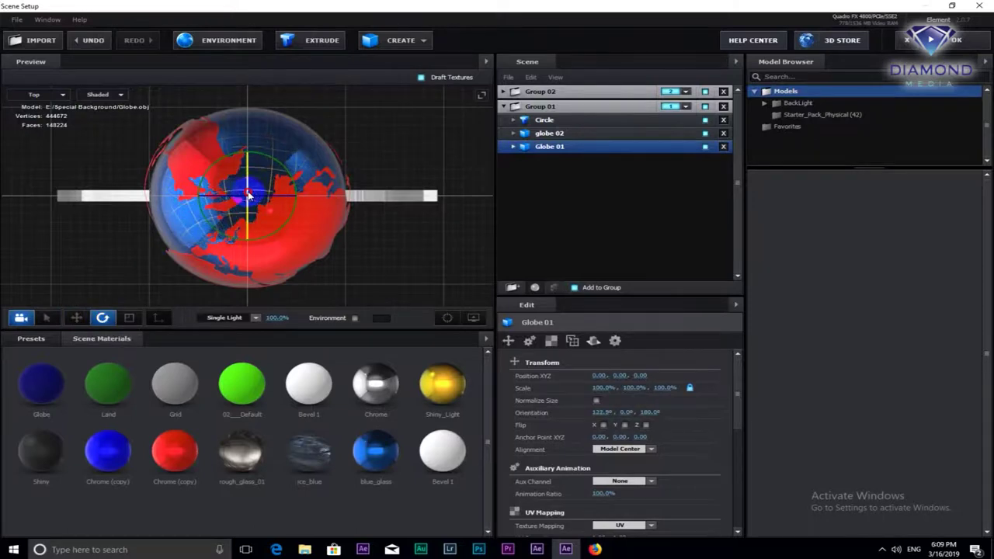
key("ctrl+z")
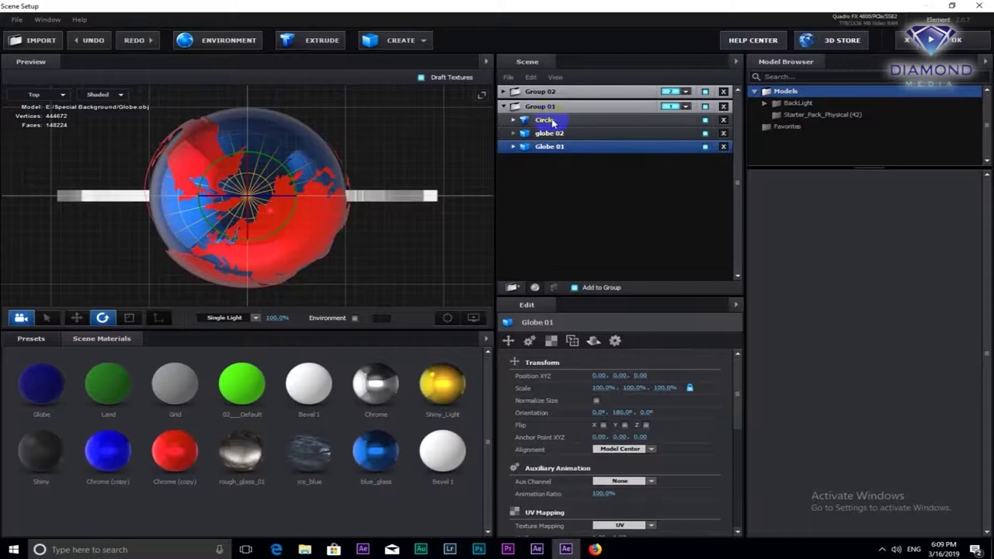
Select the Circle ring and rotate it so it shows as an arc
left_click(545, 121)
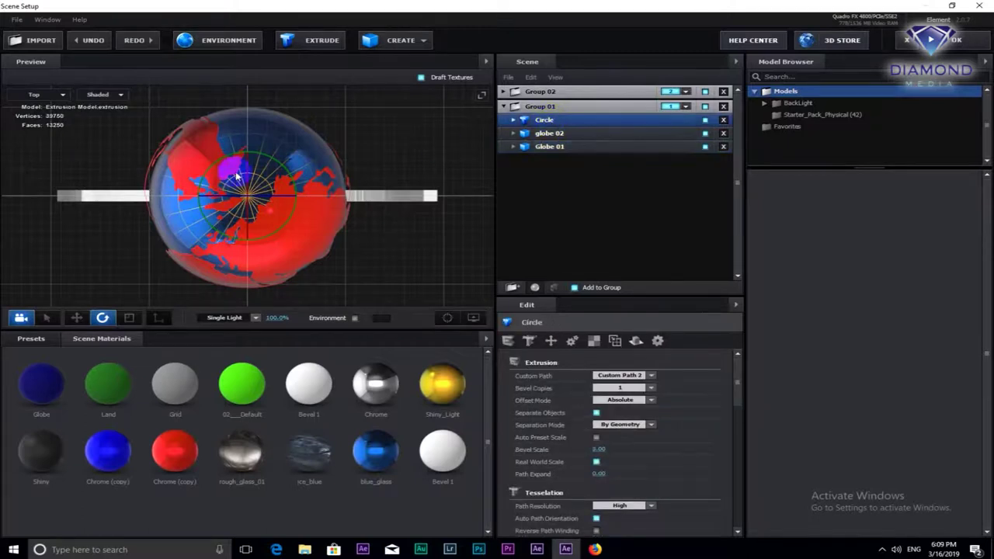
left_click_drag(248, 165, 251, 220)
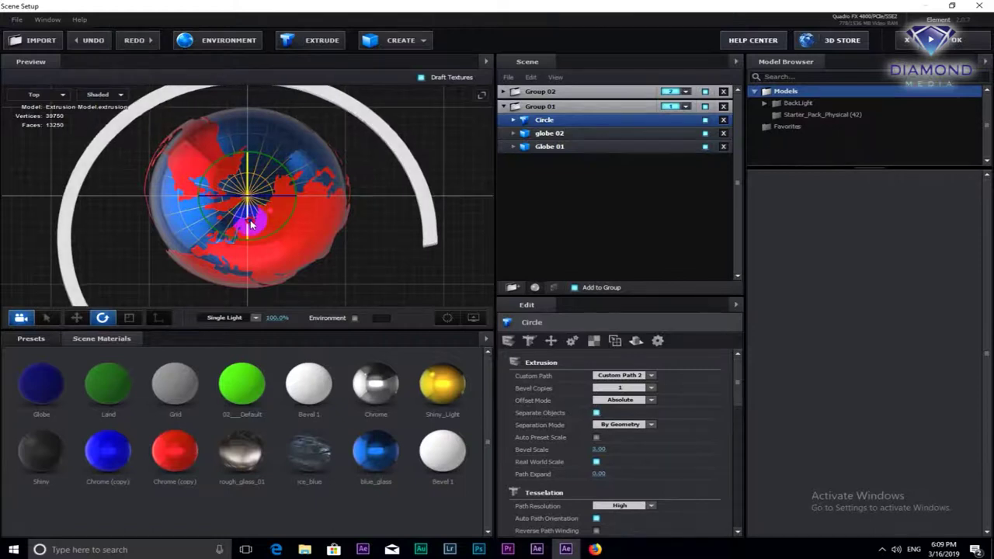
left_click_drag(739, 368, 736, 420)
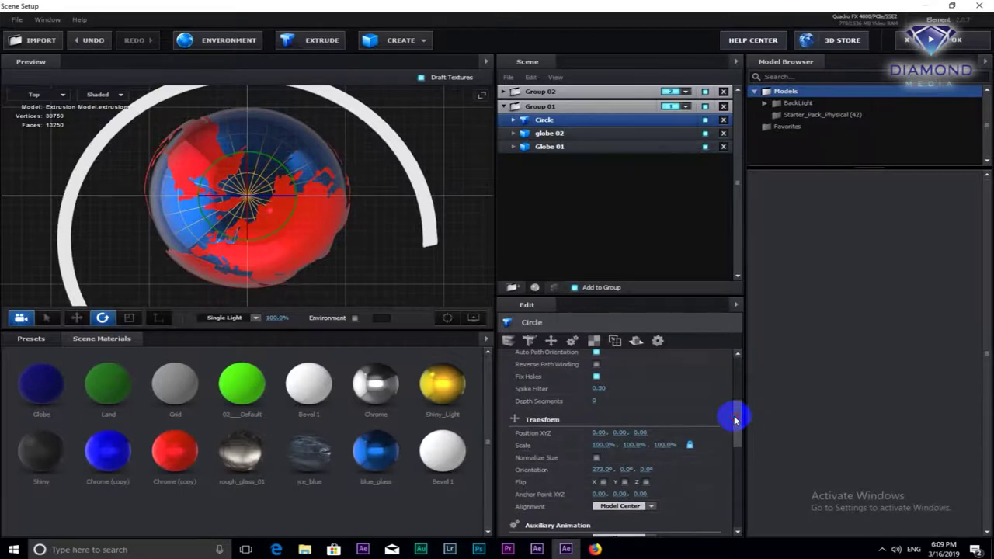
left_click_drag(250, 176, 254, 169)
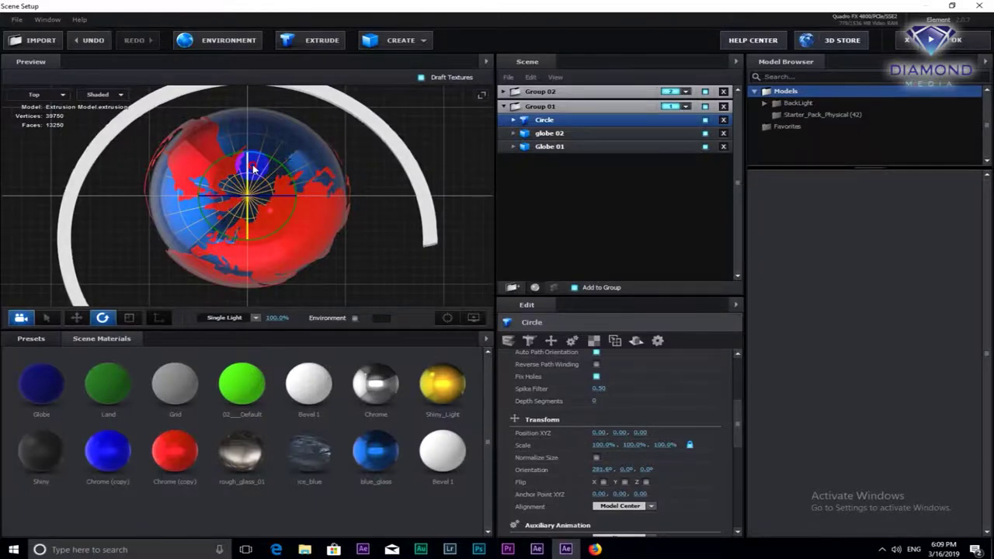
In Front view, fine-tune the ring's rotation to an orientation of about 270.4°
left_click(61, 94)
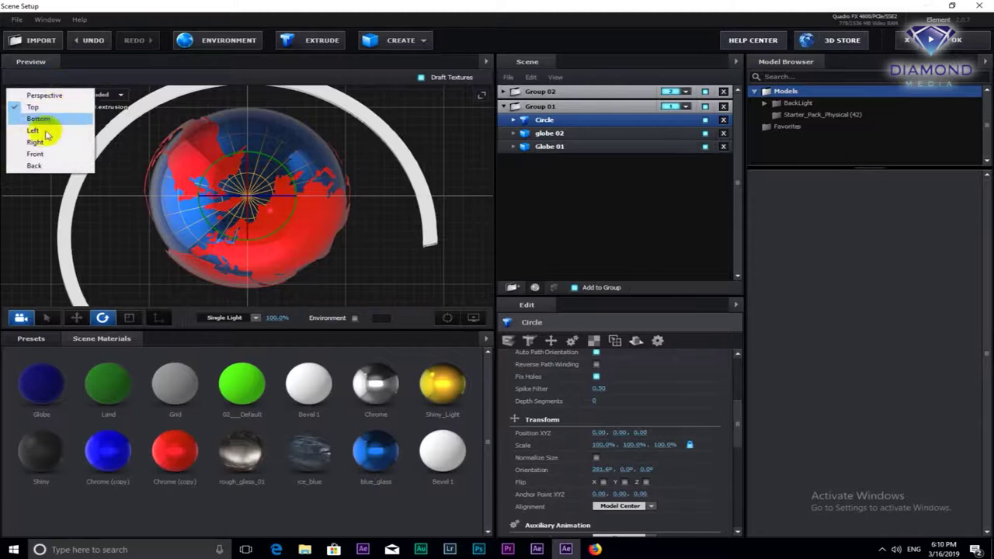
left_click(36, 154)
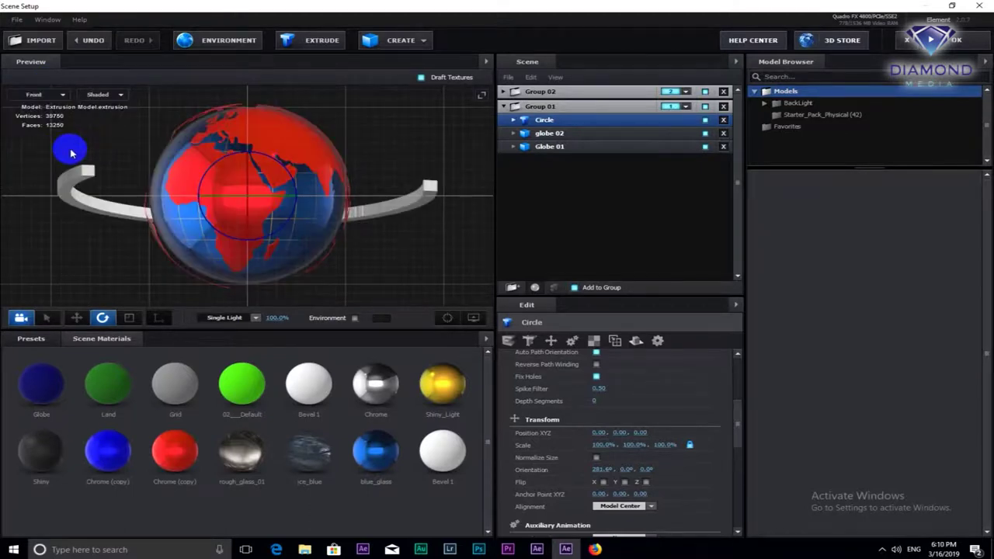
left_click_drag(242, 167, 247, 181)
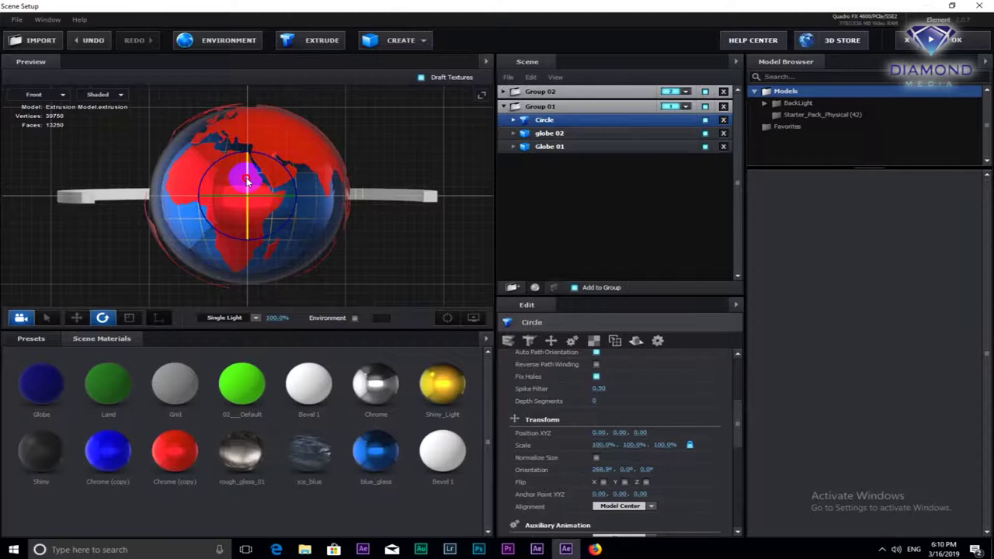
left_click_drag(247, 180, 247, 180)
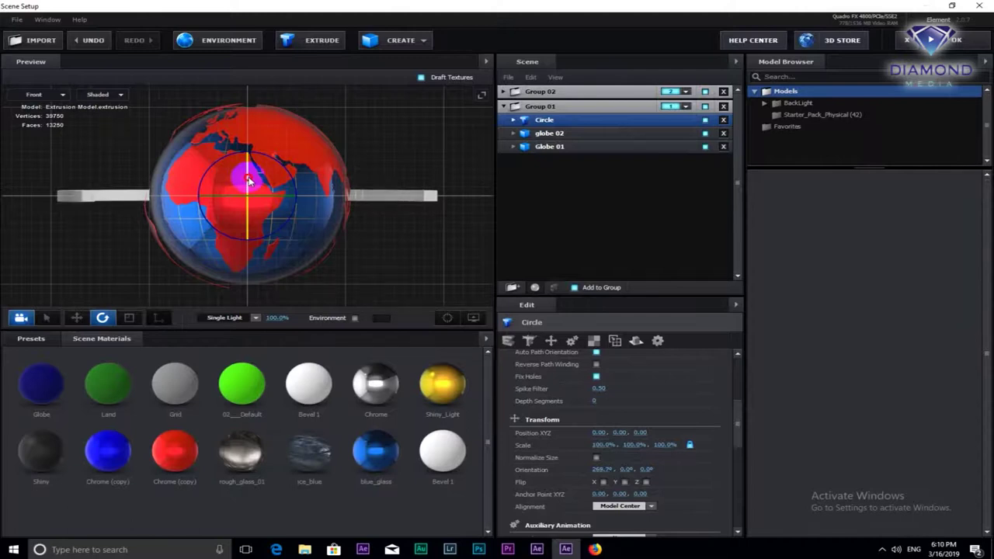
left_click_drag(249, 180, 251, 180)
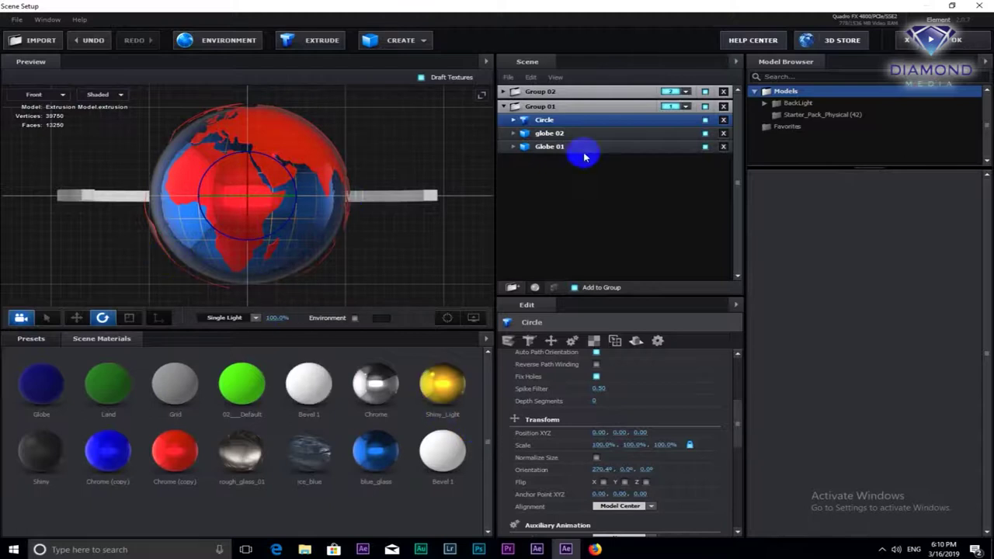
left_click(59, 94)
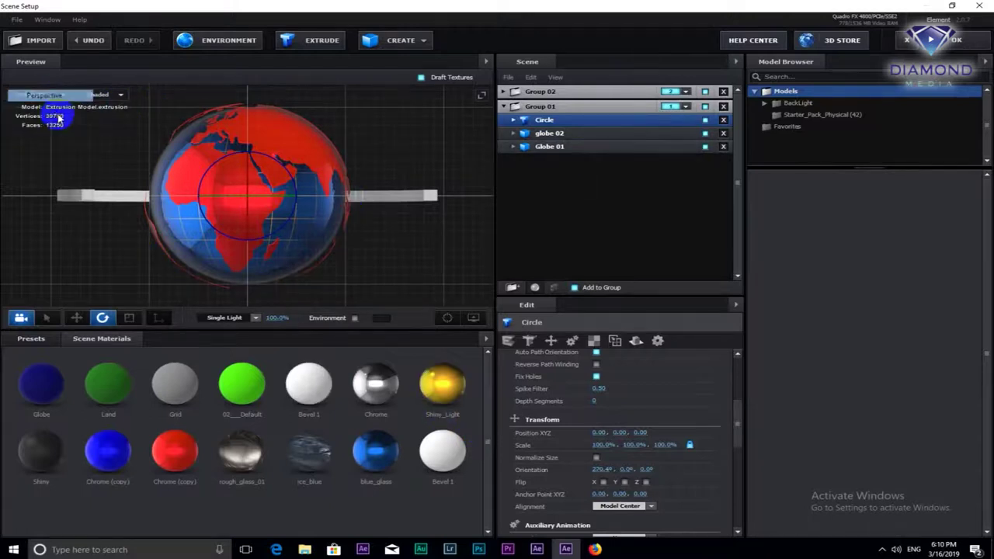
In Top view, shrink the Circle ring to 67.5% scale
left_click(60, 94)
left_click(62, 95)
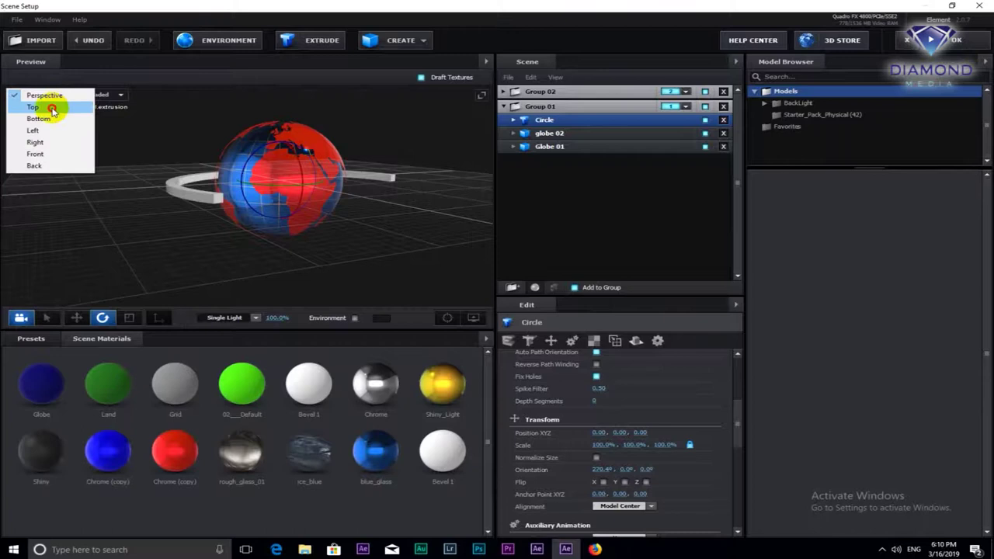
left_click(60, 107)
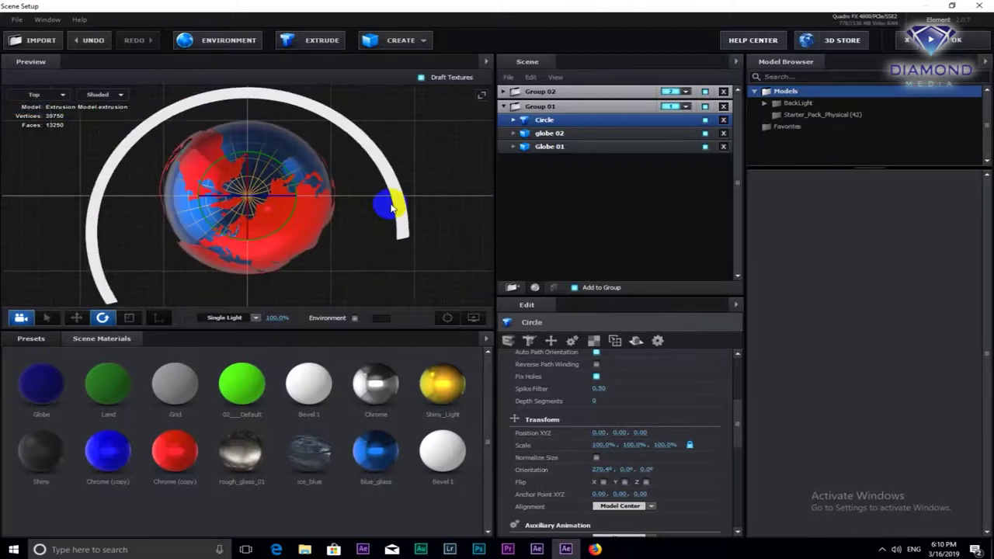
scroll(393, 208, "down", 2)
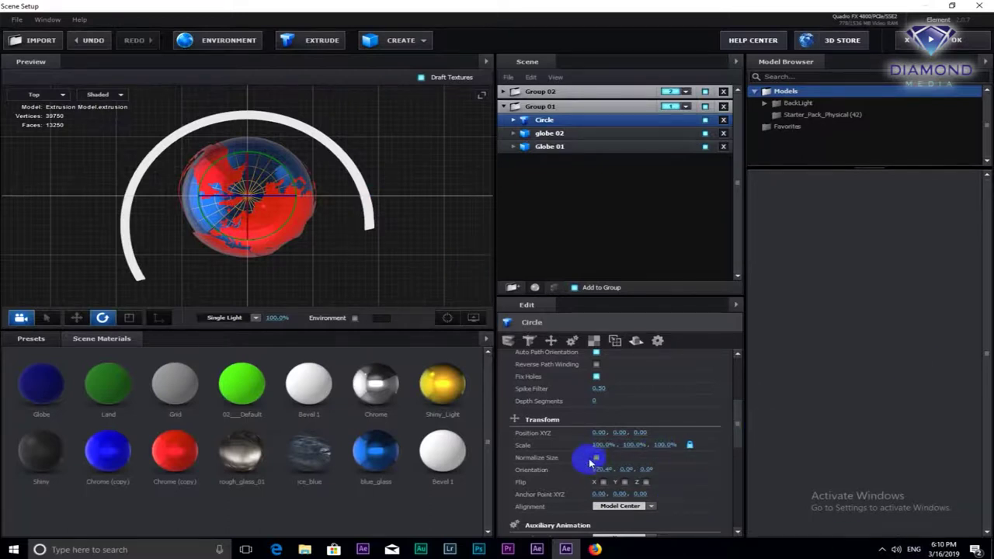
left_click_drag(600, 446, 569, 453)
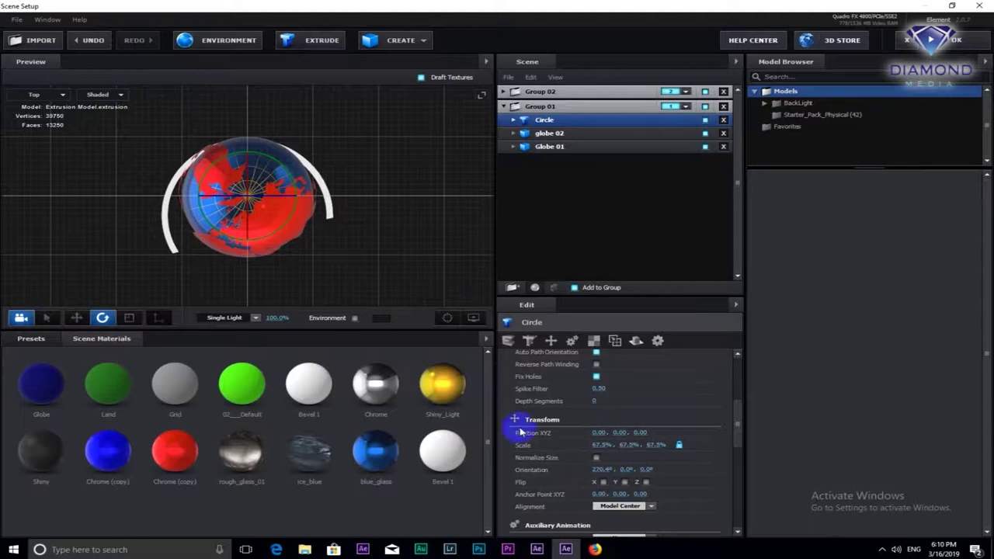
Nudge the ring along its depth axis and tilt it around the globe
left_click(75, 318)
left_click_drag(248, 159, 249, 141)
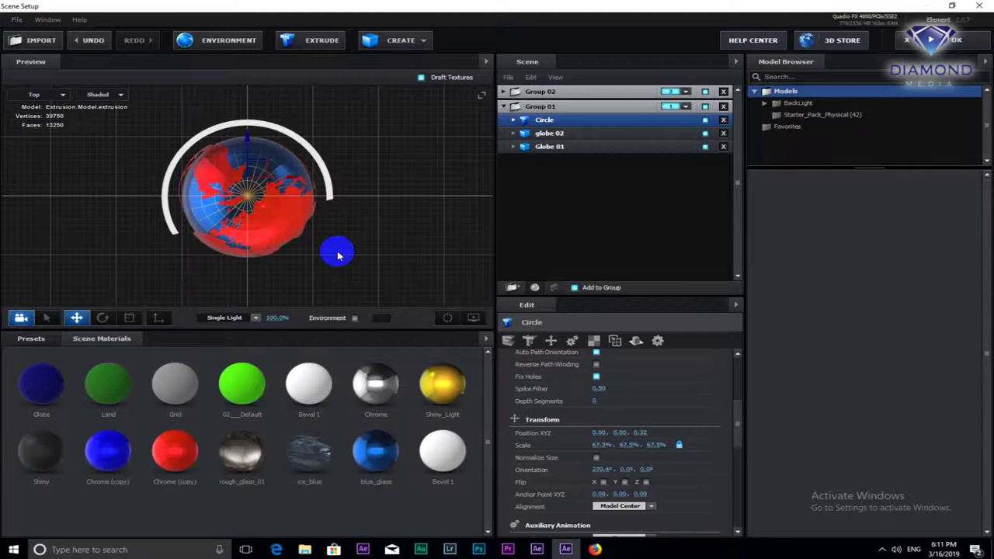
left_click(159, 321)
left_click(249, 138)
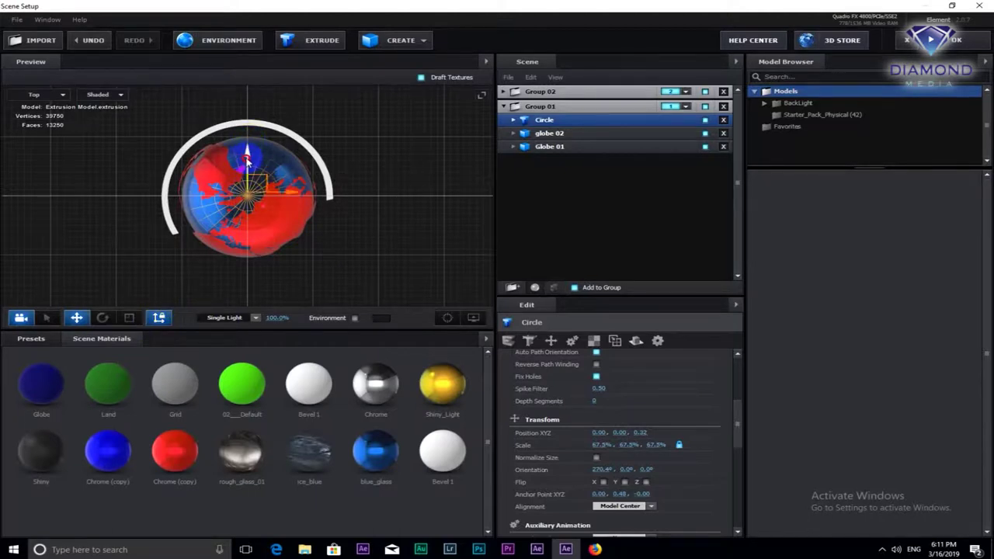
left_click(102, 320)
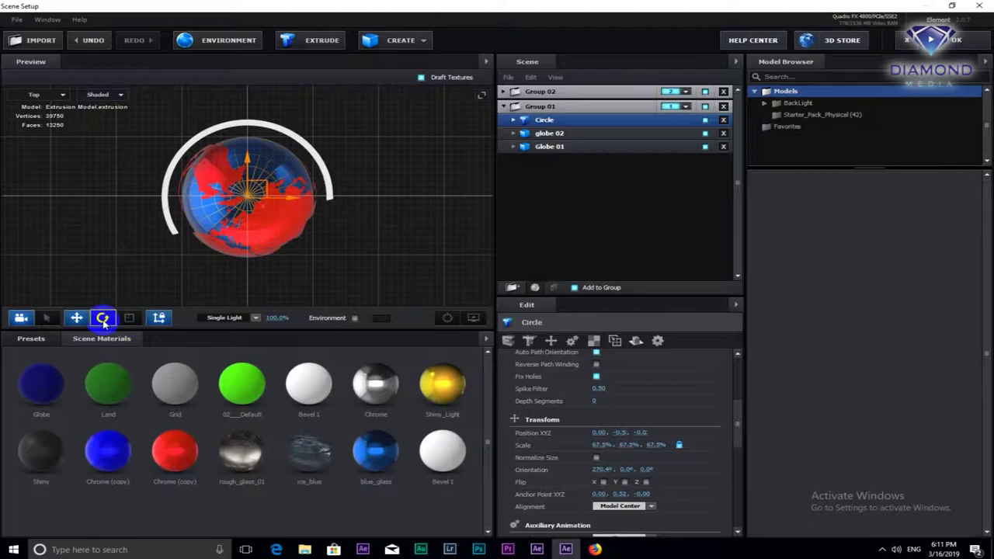
mouse_move(209, 182)
left_mouse_down()
mouse_move(98, 225)
mouse_move(291, 285)
left_mouse_up()
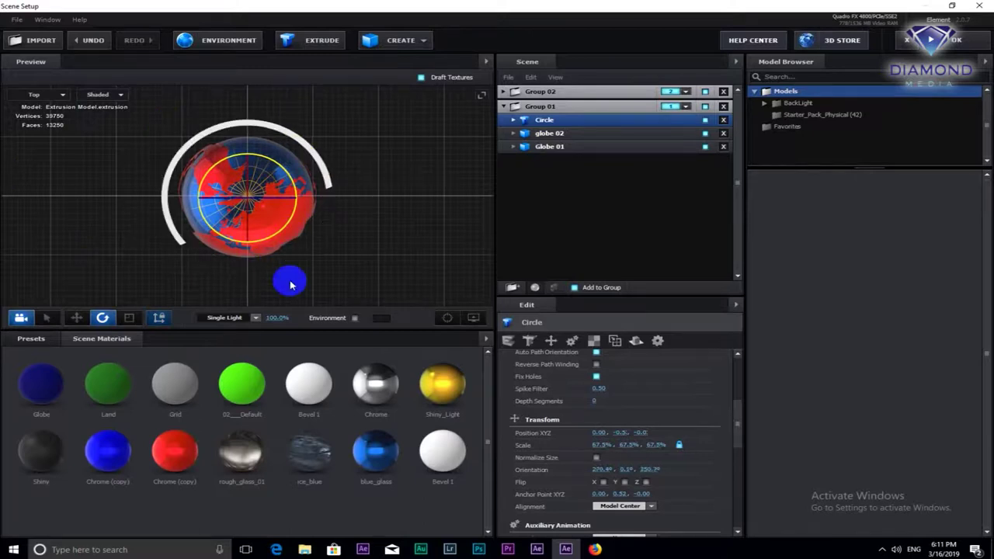
In Perspective view, select Group 01 and try lowering its anchor point, then undo it
left_click(63, 94)
left_click(47, 94)
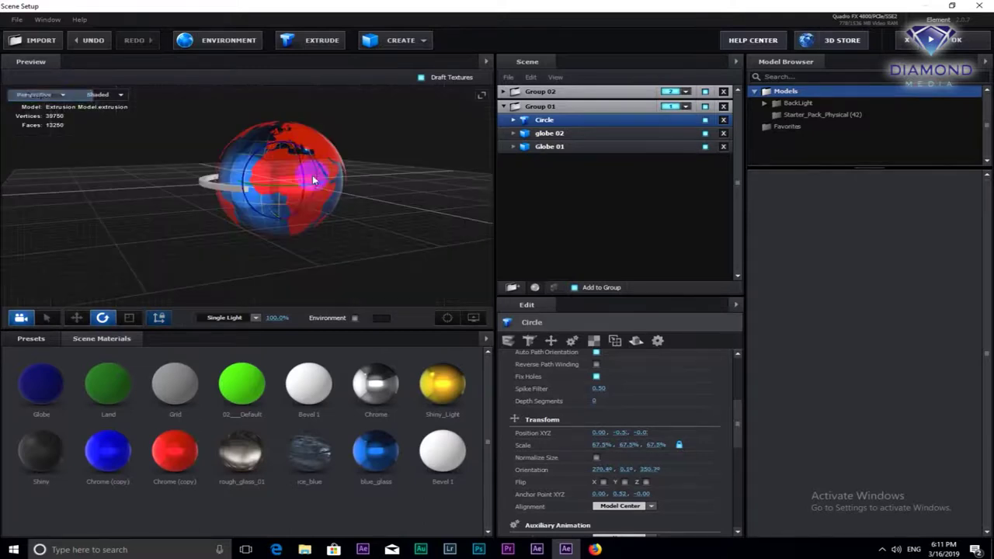
left_click(503, 106)
left_click(504, 91)
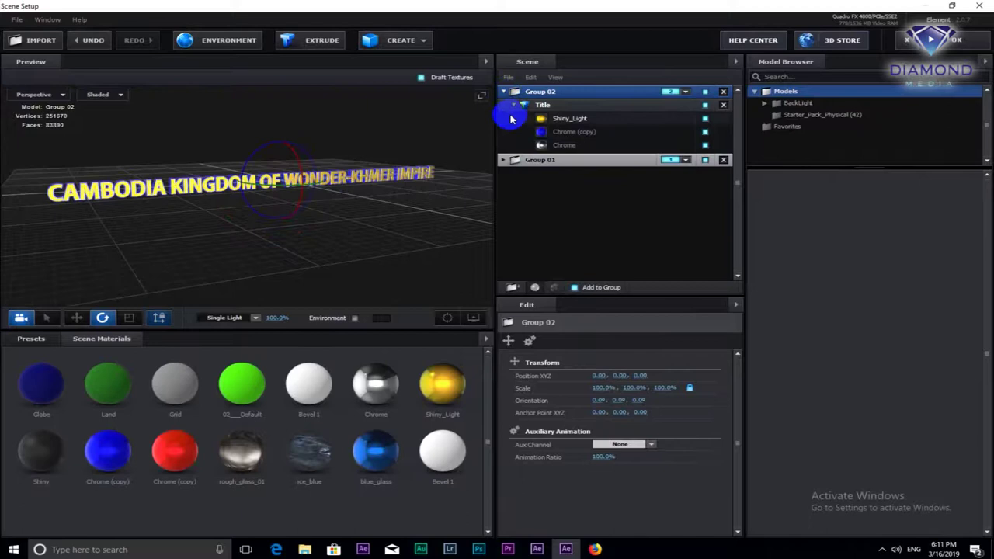
left_click(525, 105)
left_click(503, 92)
left_click(531, 109)
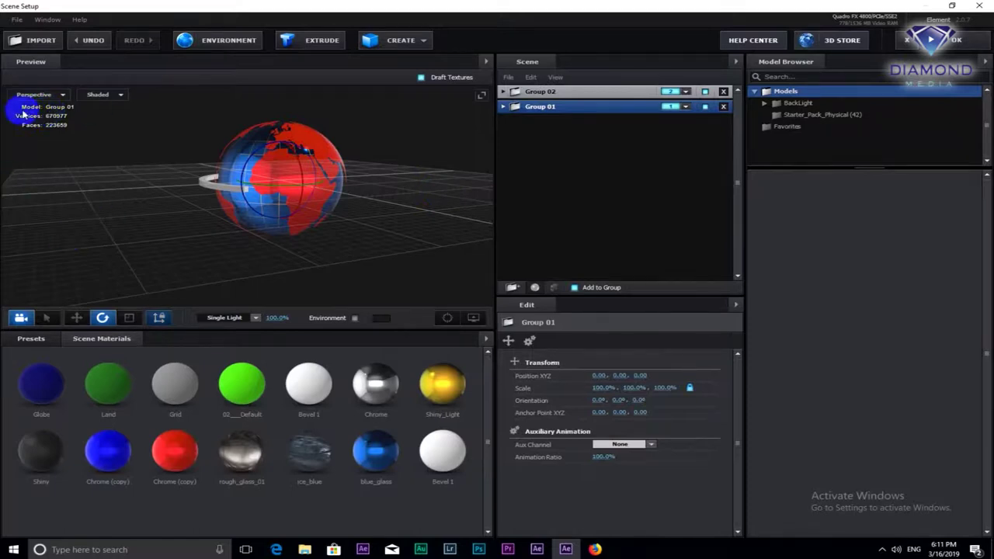
left_click(79, 318)
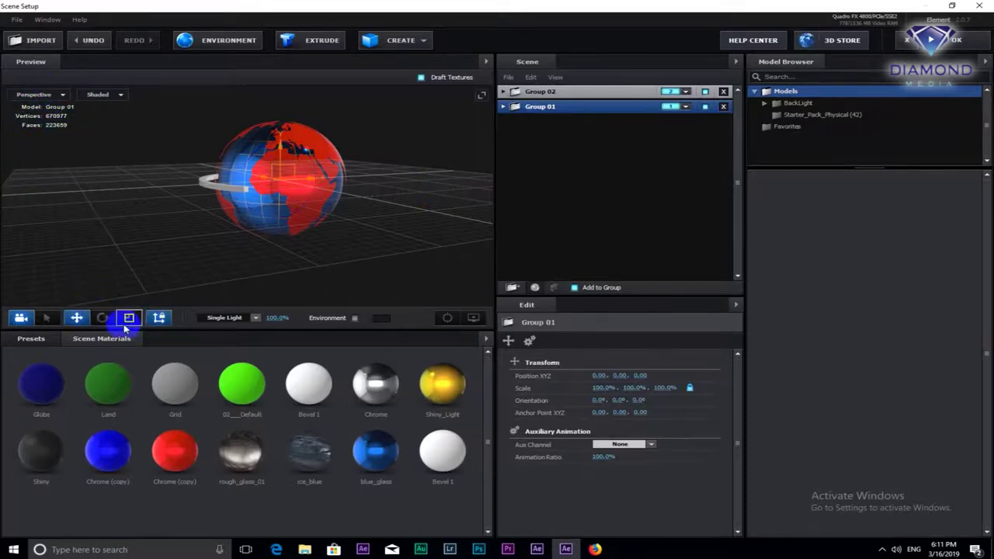
left_click(285, 145)
left_click_drag(282, 145, 286, 152)
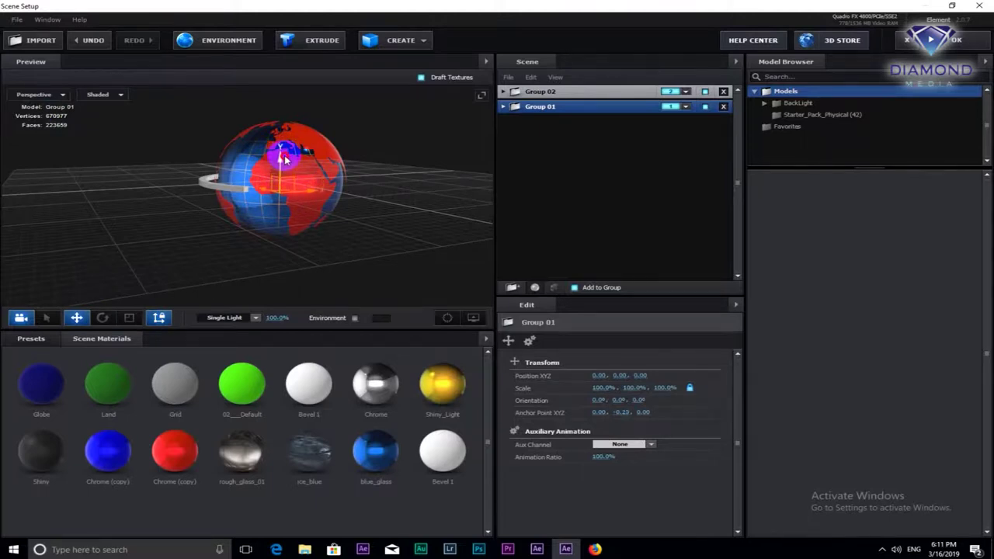
left_click(159, 318)
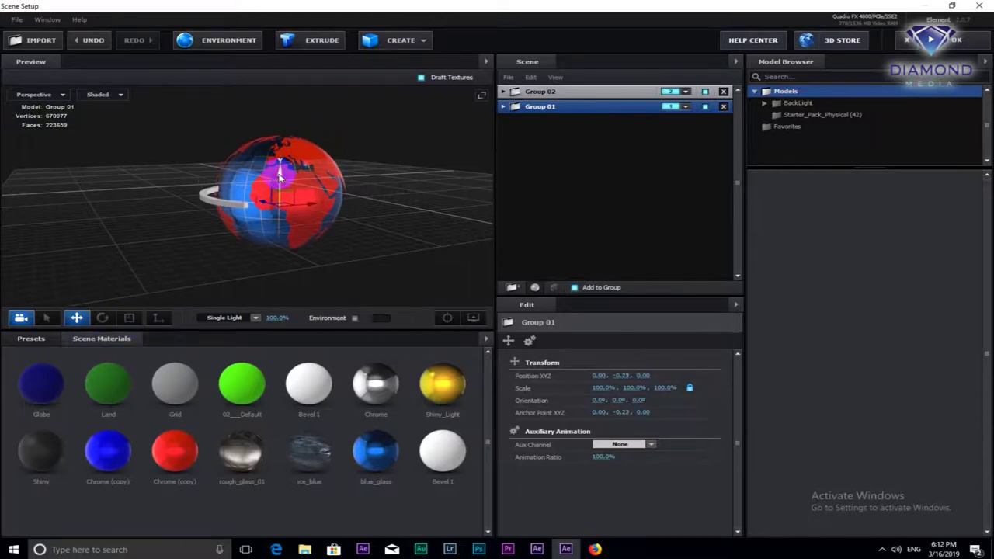
key("ctrl+z")
Lower the Circle ring's anchor point and reposition the ring to Position Y -1.05
left_click(505, 107)
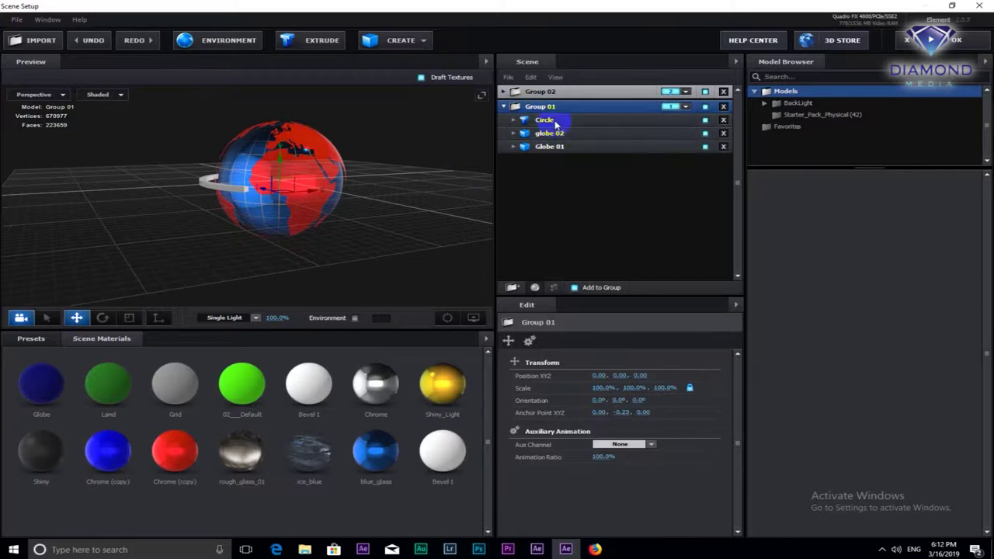
left_click(544, 121)
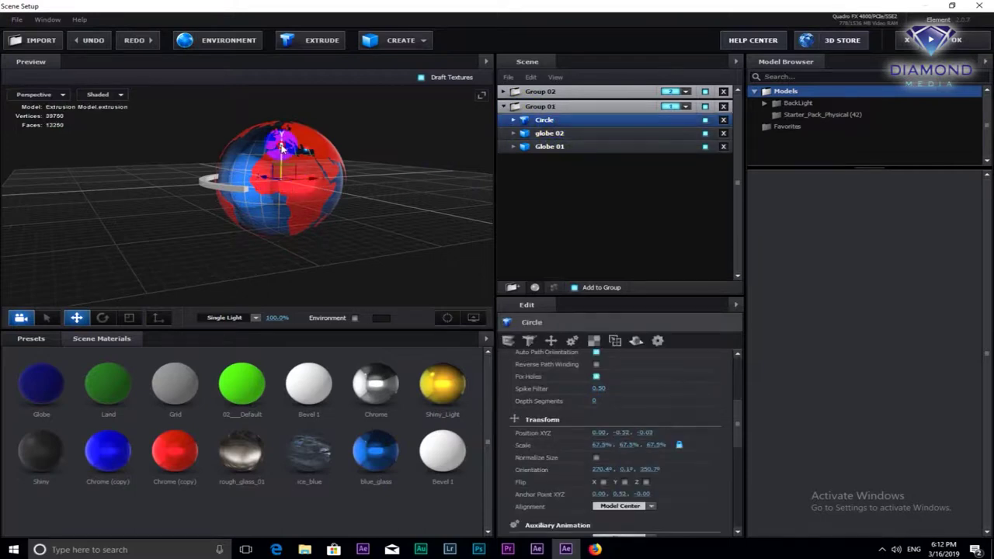
left_click(159, 318)
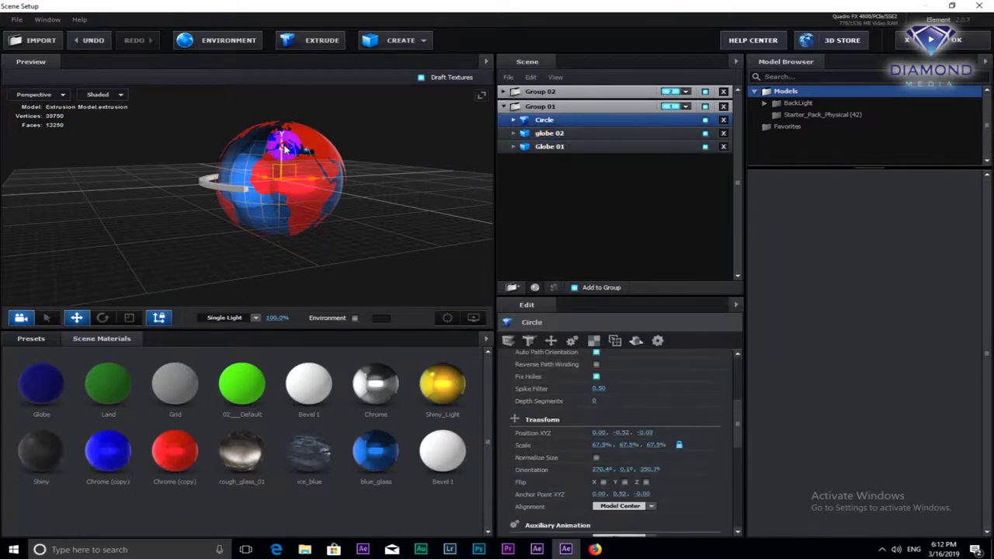
left_click_drag(283, 160, 284, 172)
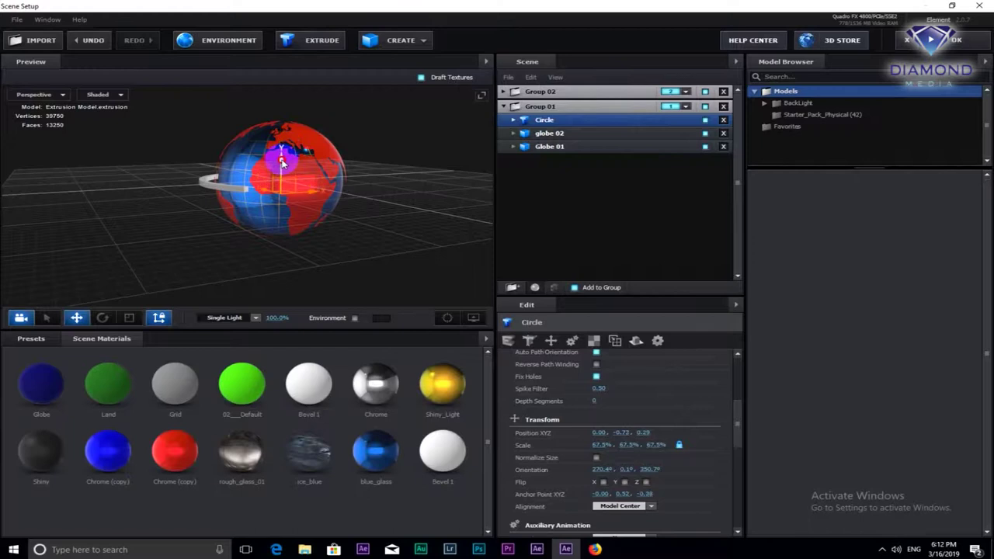
left_click(159, 317)
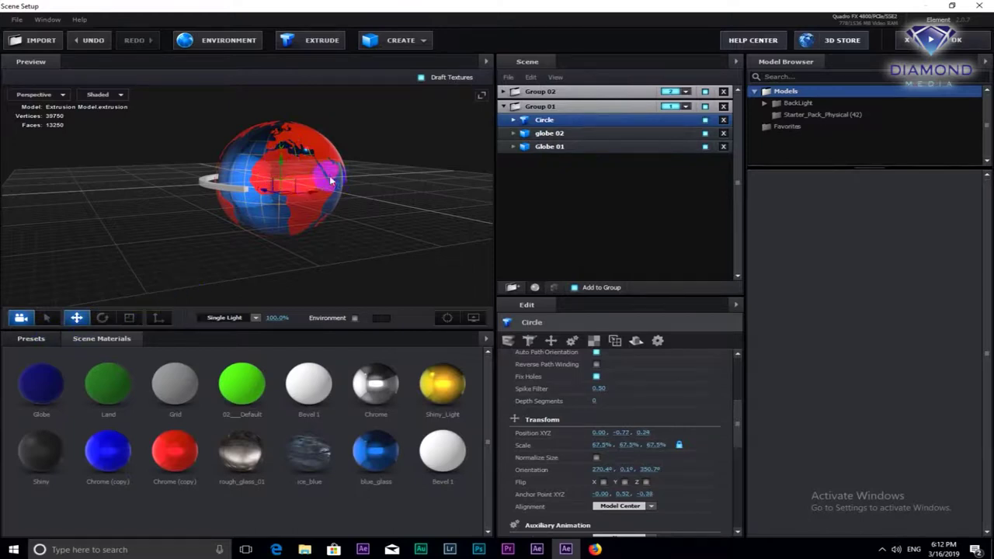
left_click(514, 121)
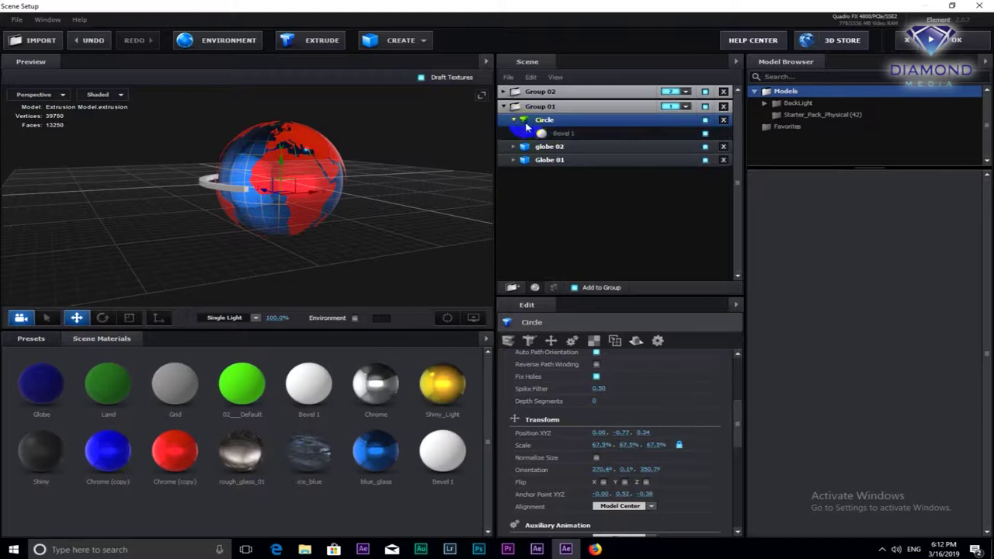
left_click_drag(296, 185, 281, 171)
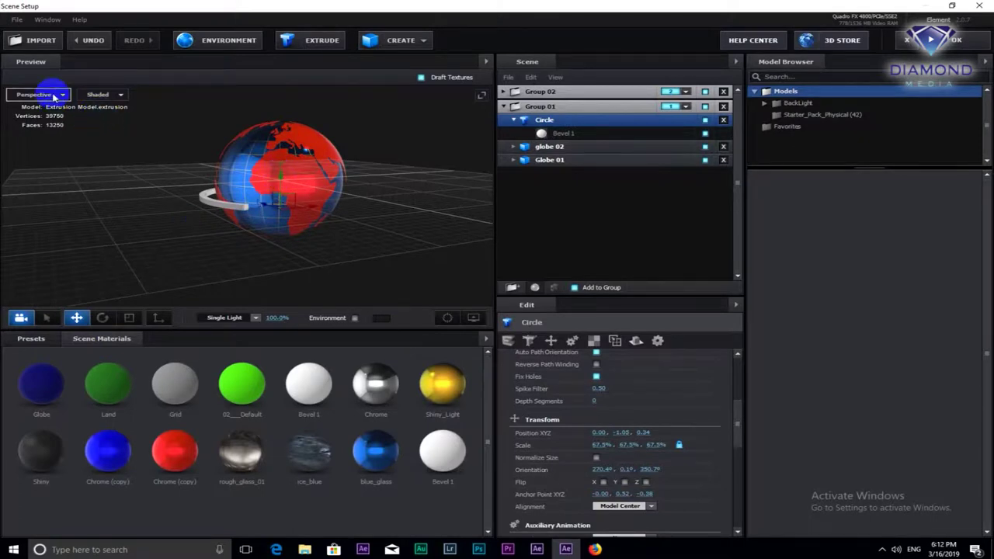
mouse_move(142, 205)
left_mouse_down()
mouse_move(301, 246)
mouse_move(144, 204)
mouse_move(138, 213)
left_mouse_up()
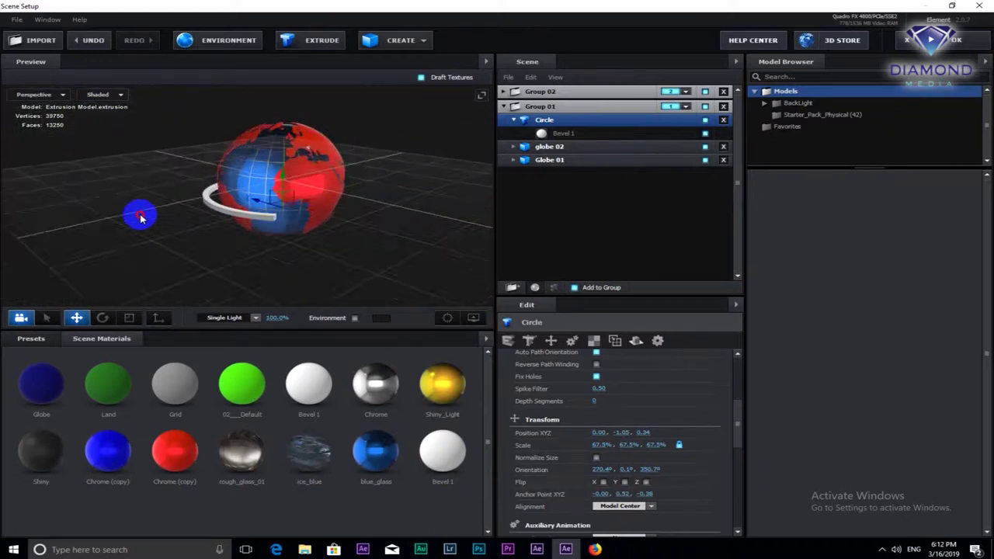
Duplicate the Circle model and name the copy Circle 02
right_click(556, 125)
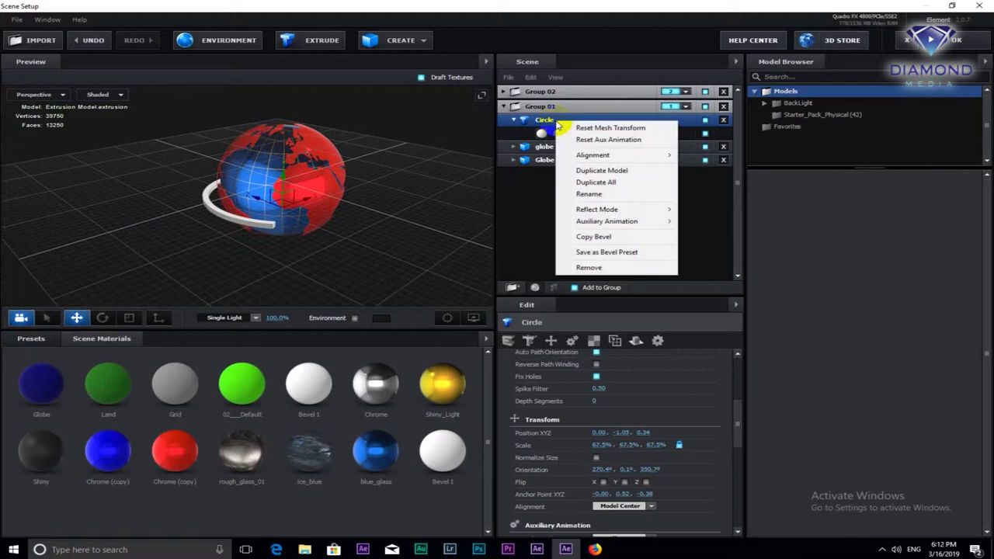
left_click(615, 170)
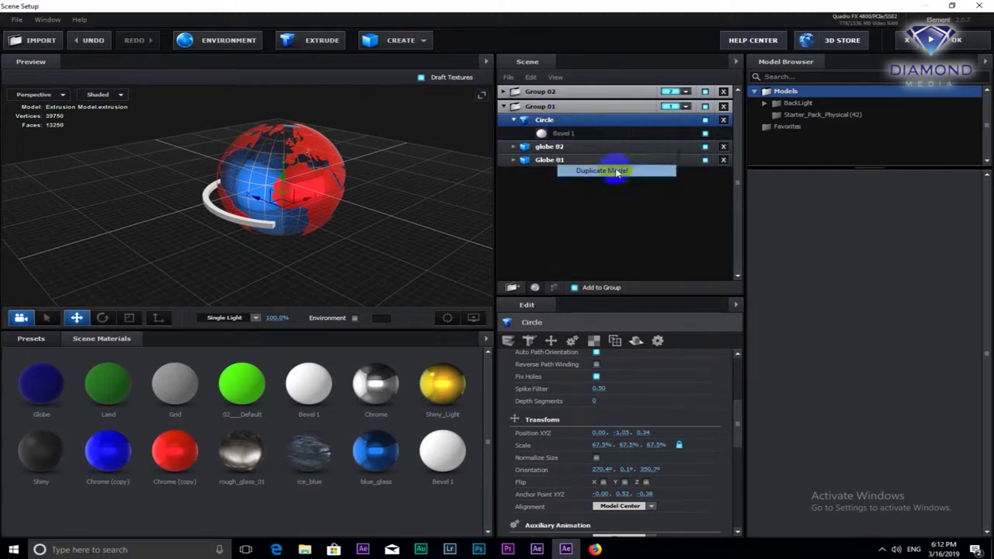
double_click(594, 123)
type("Circle 02")
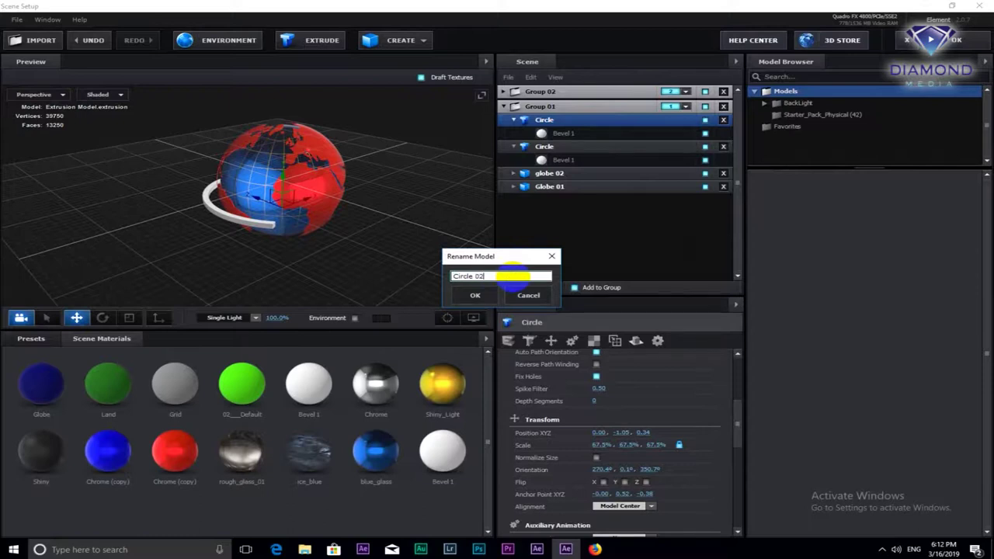
key("Return")
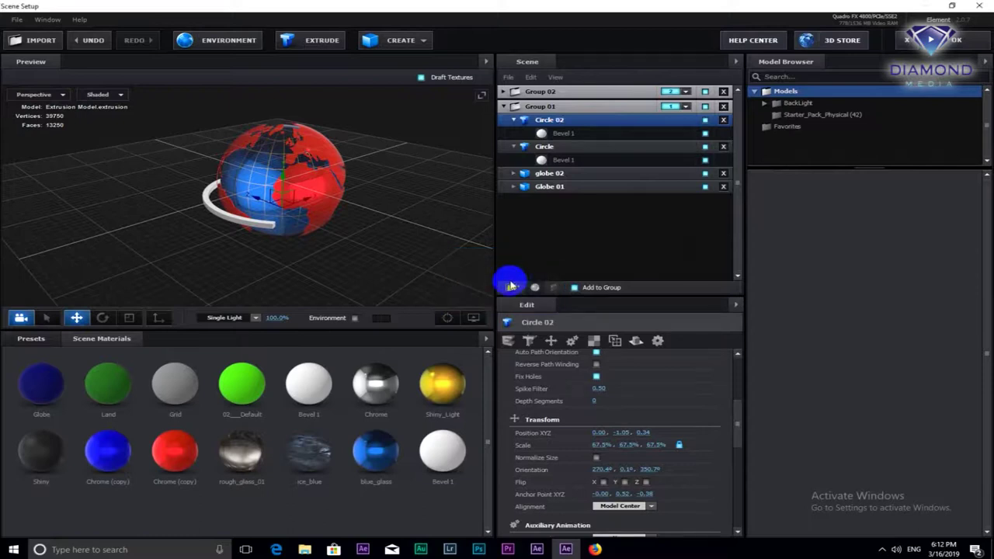
Rotate Circle 02 level, raise it to Y -0.18, and scale it to 56%
left_click(102, 318)
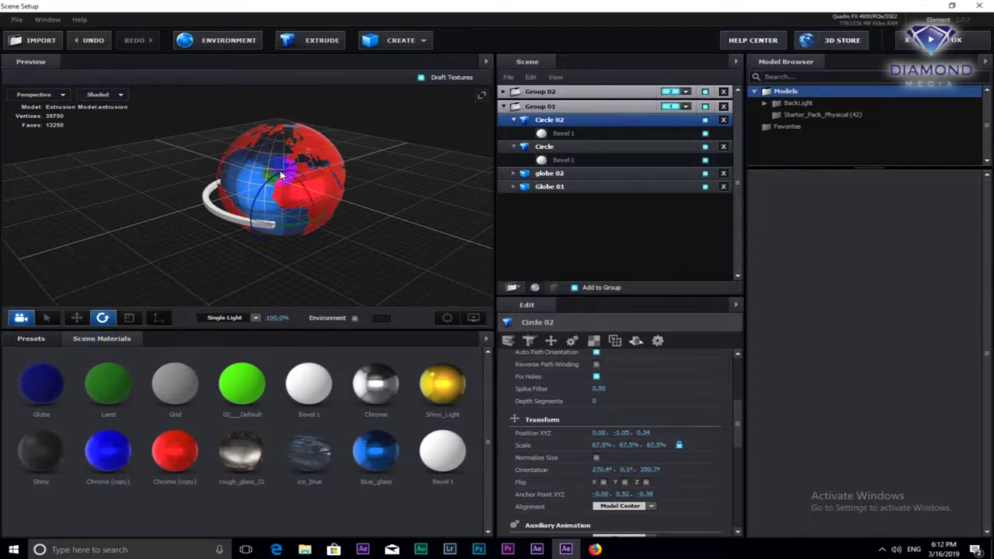
left_click_drag(253, 223, 403, 211)
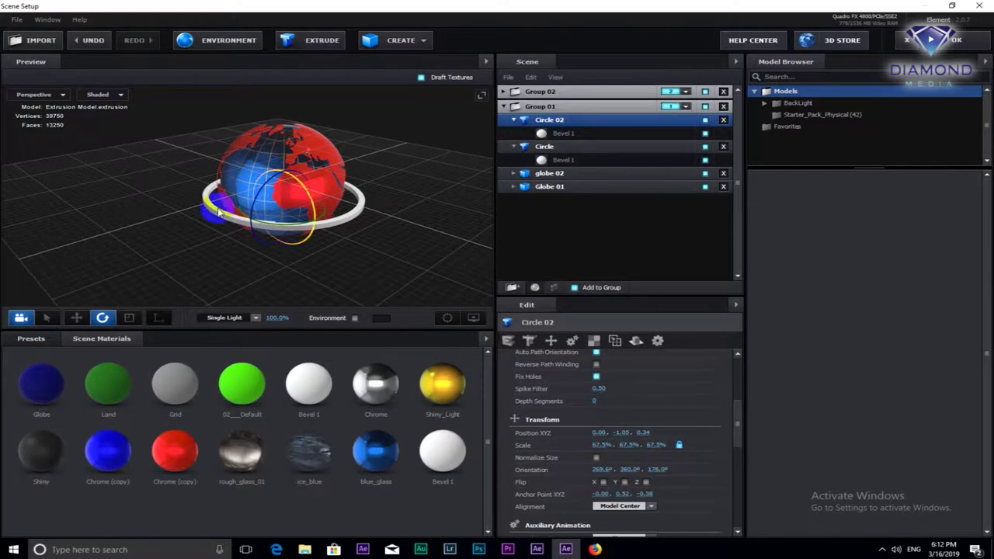
left_click(76, 318)
left_click_drag(281, 178, 289, 129)
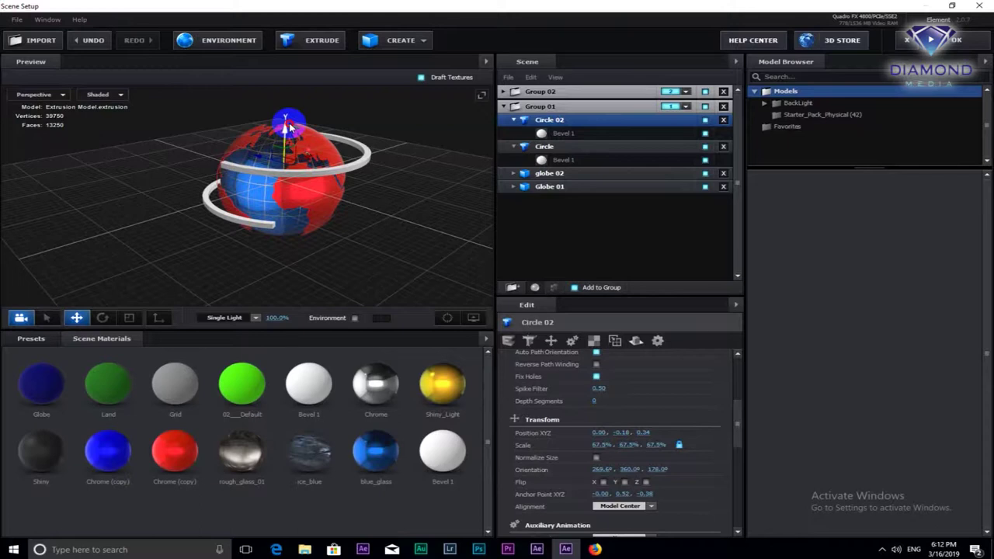
left_click(628, 445)
left_click_drag(604, 446, 595, 447)
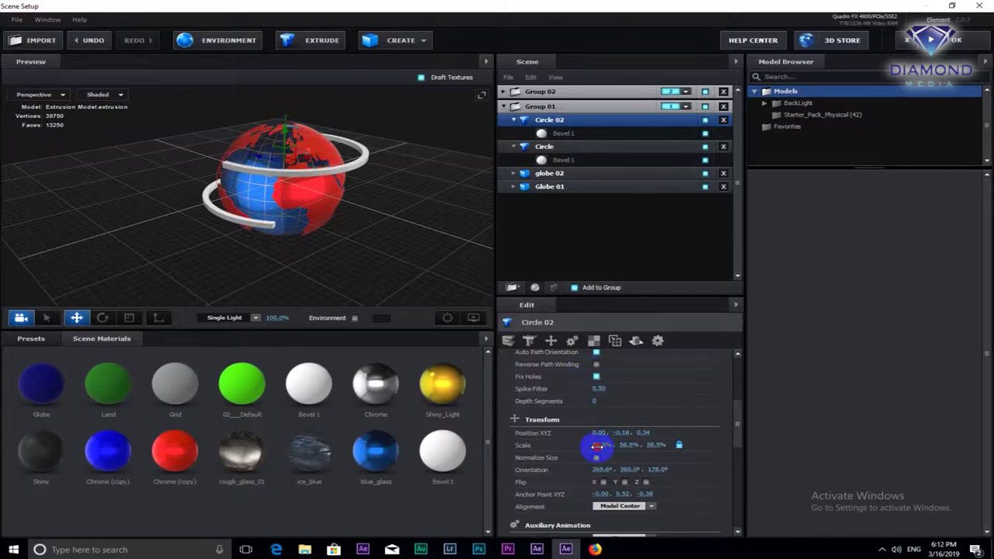
left_click(54, 94)
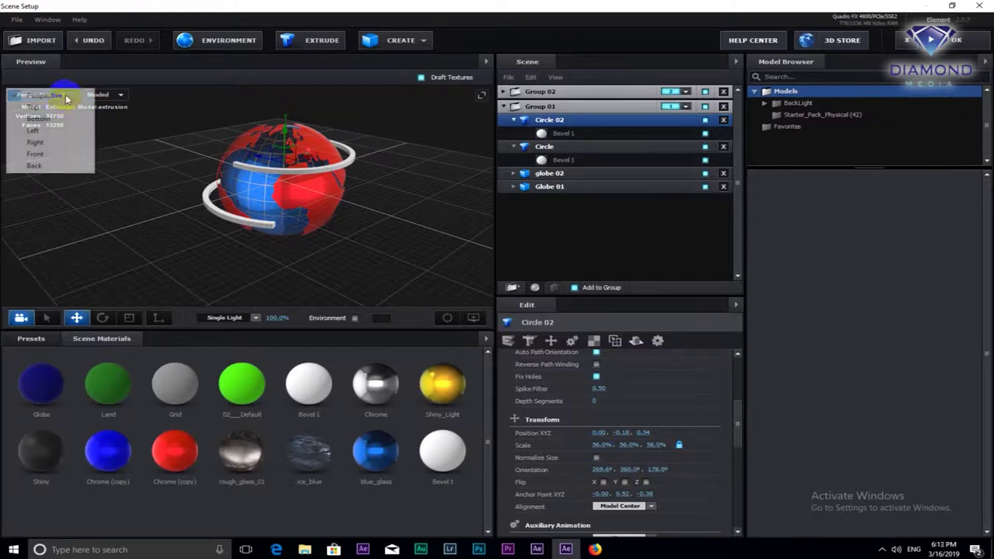
In Top view, set Circle 02 to 62% scale and Circle to 76.5%
left_click(45, 106)
left_click(257, 196)
left_click(606, 450)
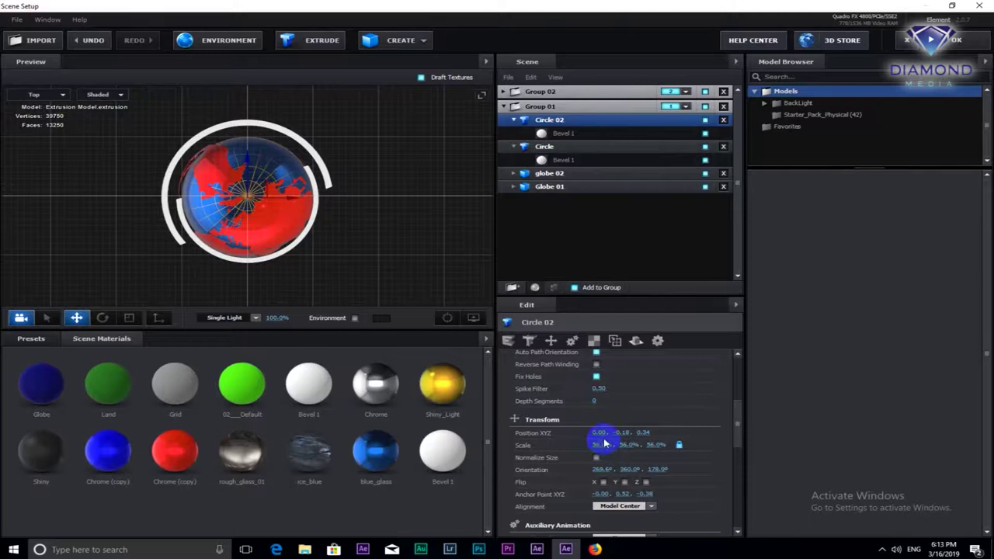
left_click_drag(600, 445, 605, 446)
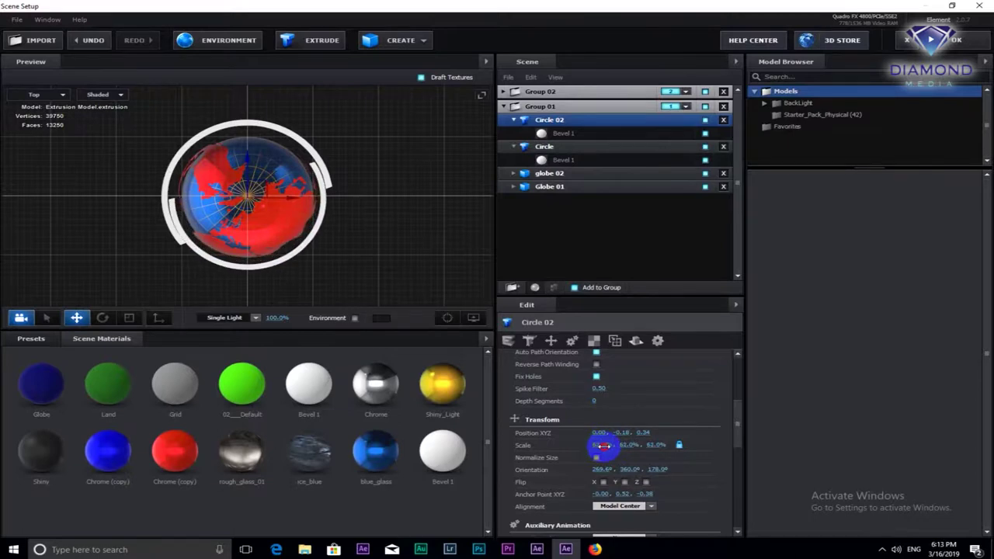
left_click(608, 147)
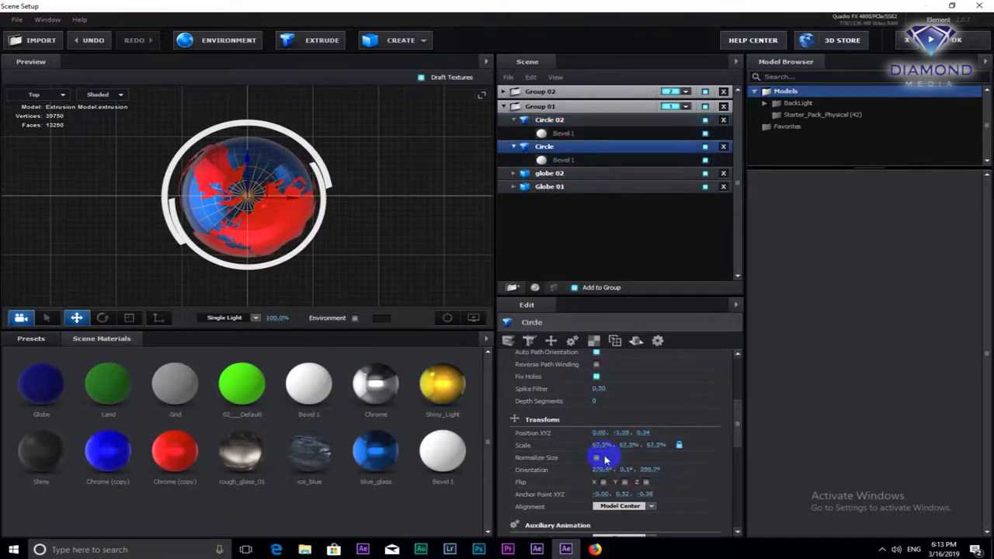
left_click_drag(597, 446, 606, 444)
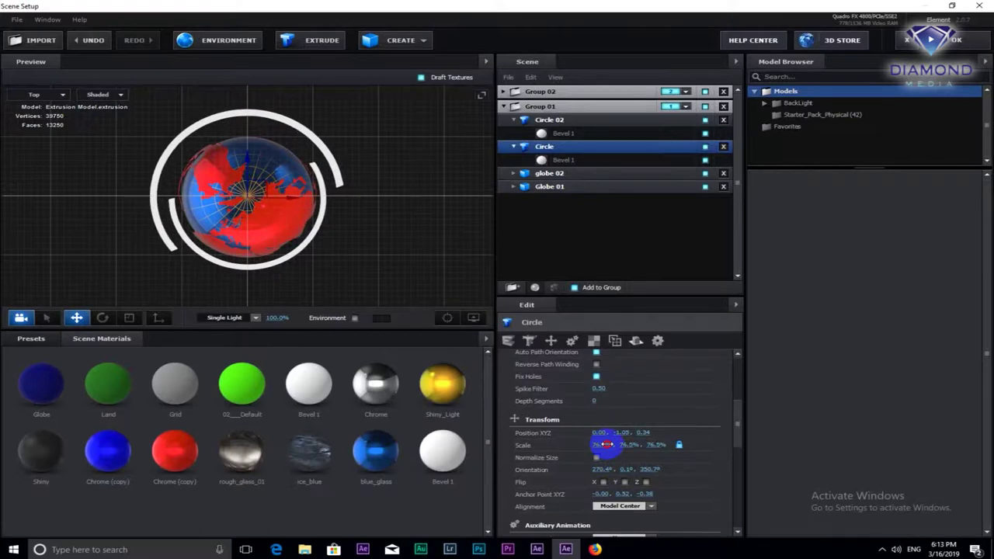
Back in Perspective view, lower the Circle ring to Position Y -1.32
left_click(51, 94)
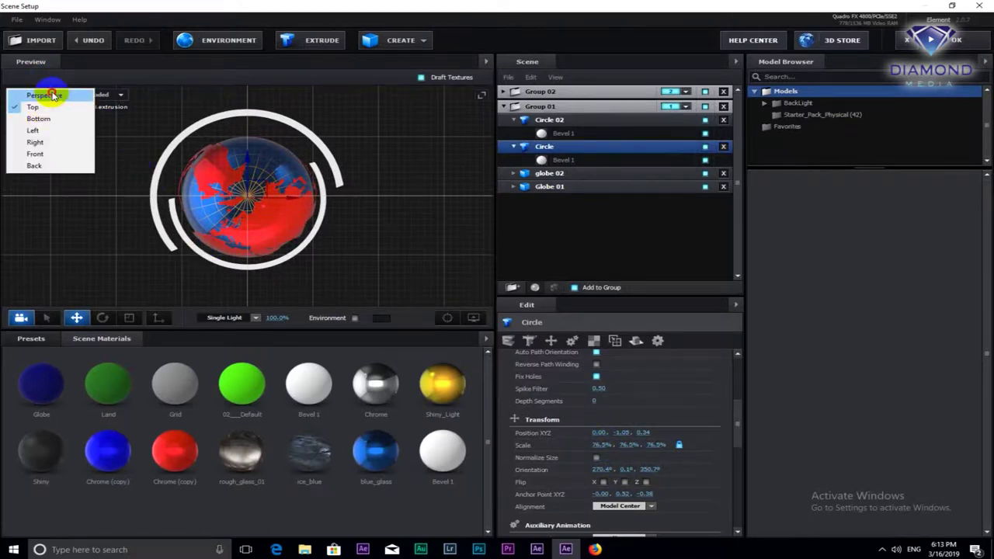
left_click(51, 95)
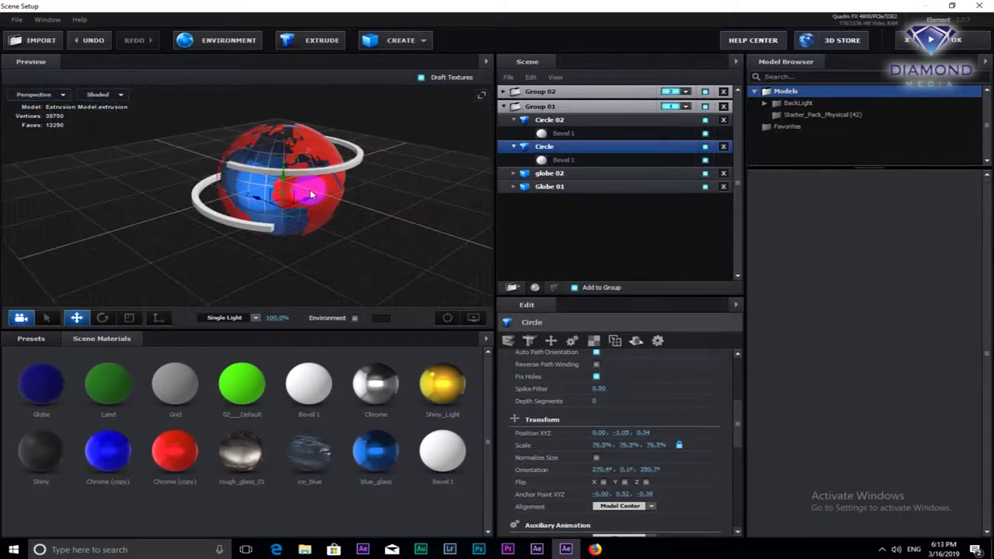
left_click_drag(295, 212, 299, 216)
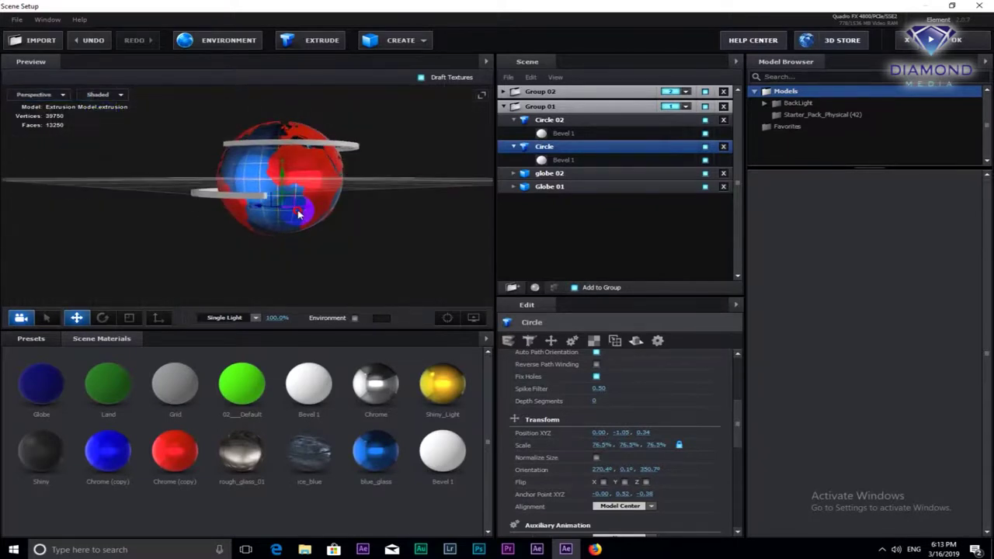
left_click_drag(283, 174, 282, 189)
left_click(554, 121)
Duplicate Circle 02 and rename the new ring copies
right_click(562, 121)
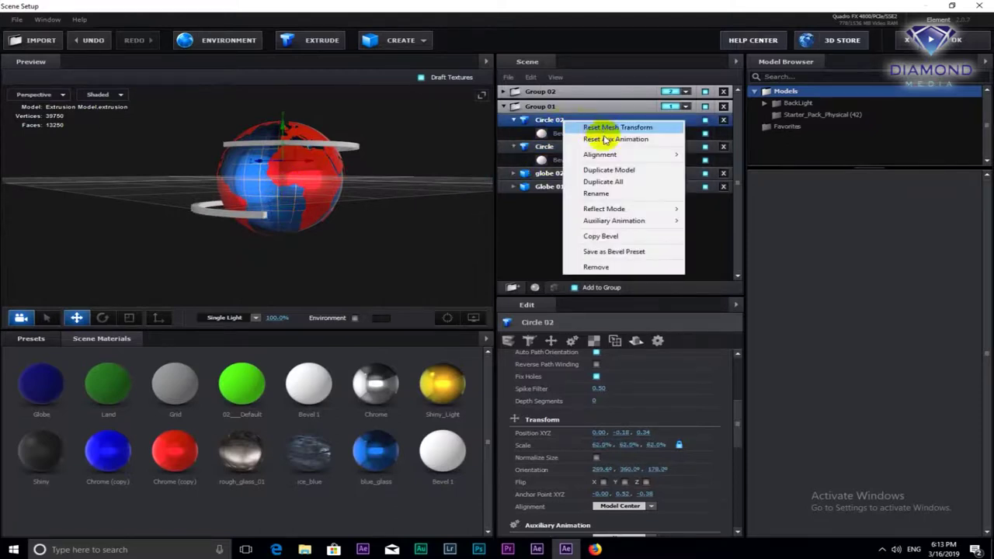
left_click(614, 169)
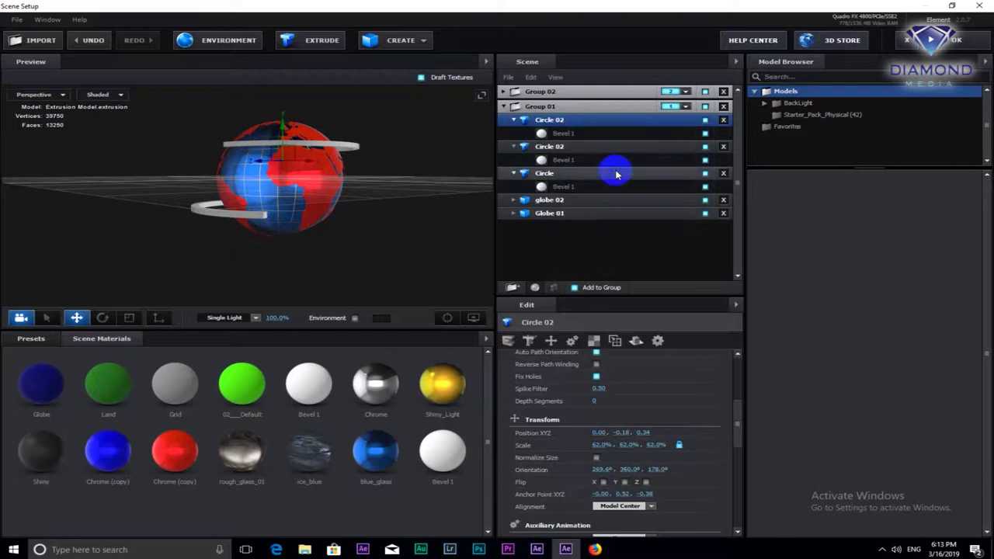
left_click(620, 396)
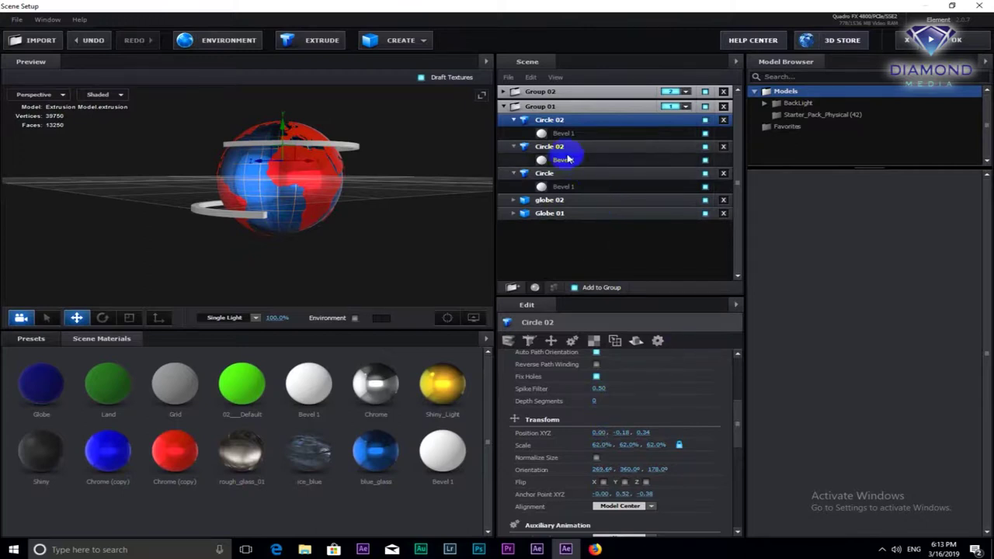
key("ctrl+d")
key("Return")
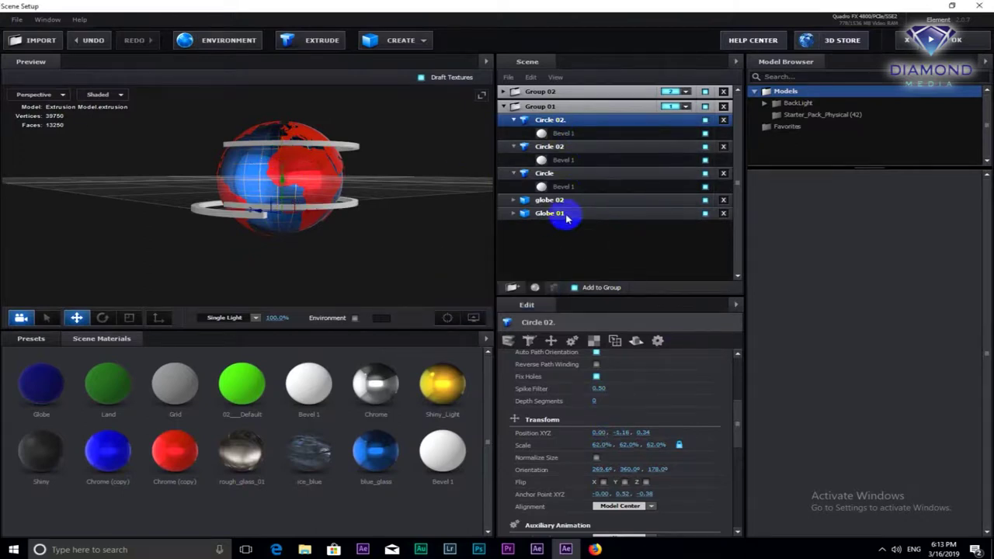
double_click(598, 150)
key("Return")
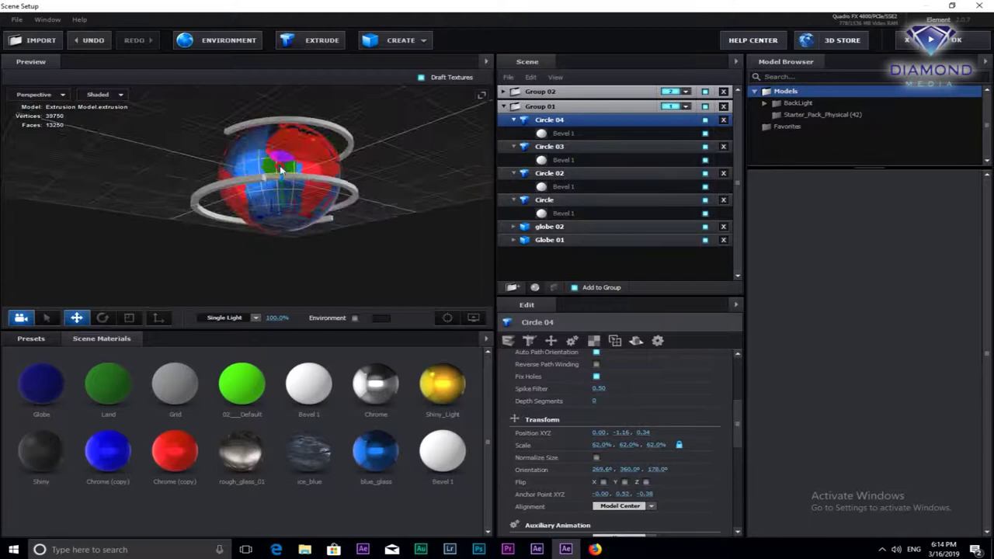
Duplicate Circle 04, move Circle 03 below Circle 02, and name the new copy Circle 06
left_click_drag(484, 171, 222, 126)
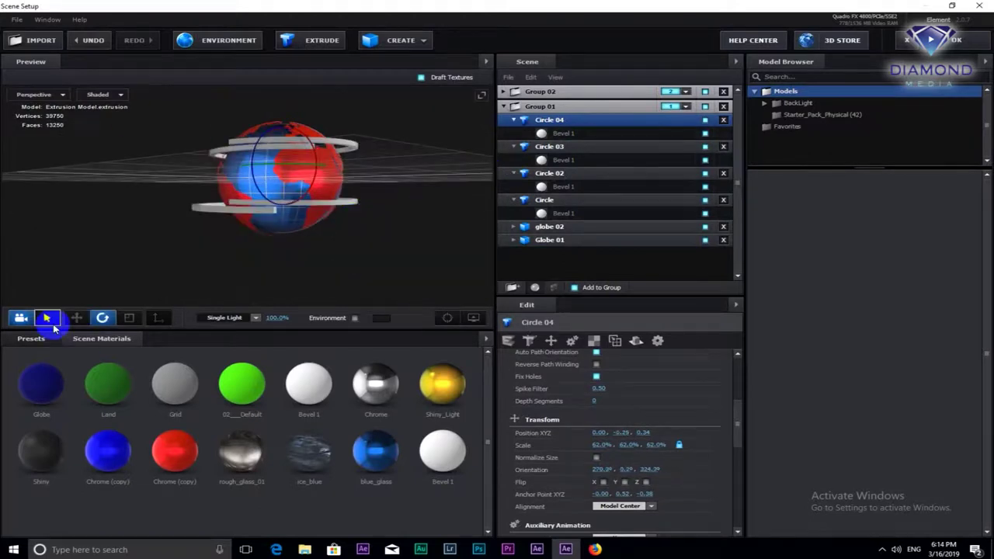
left_click(282, 180)
left_click(588, 200)
left_click(588, 174)
right_click(595, 173)
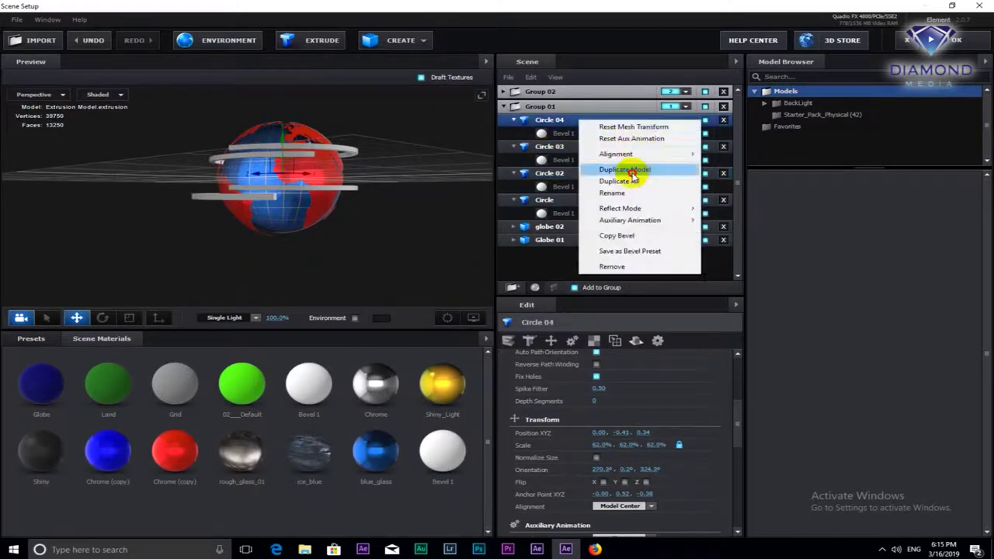
left_click(644, 178)
left_click(584, 146)
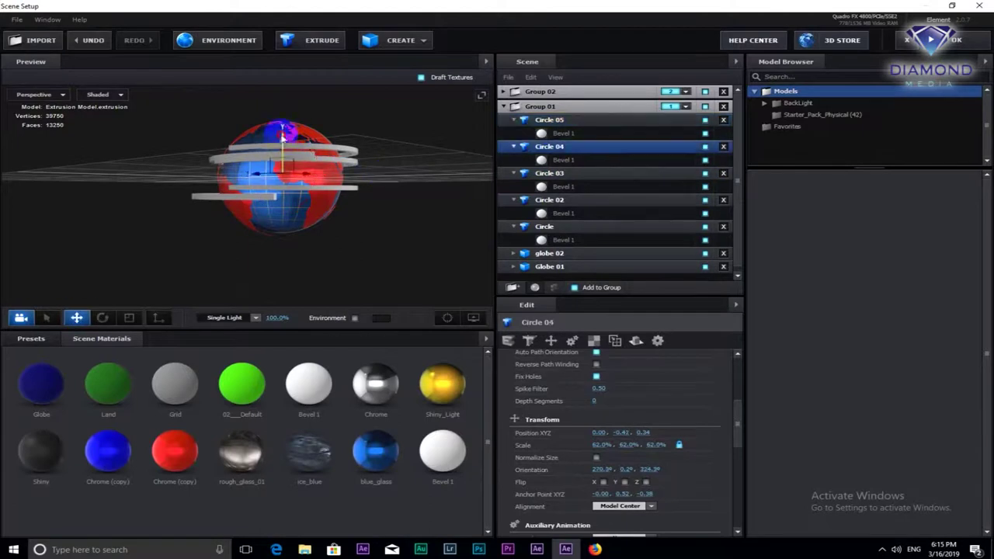
left_click(584, 174)
left_click_drag(584, 195, 560, 233)
double_click(555, 226)
key("Return")
Switch the preview to Top view and scrub the selected ring's scale
left_click_drag(297, 183, 377, 211)
left_click(41, 94)
left_click(35, 138)
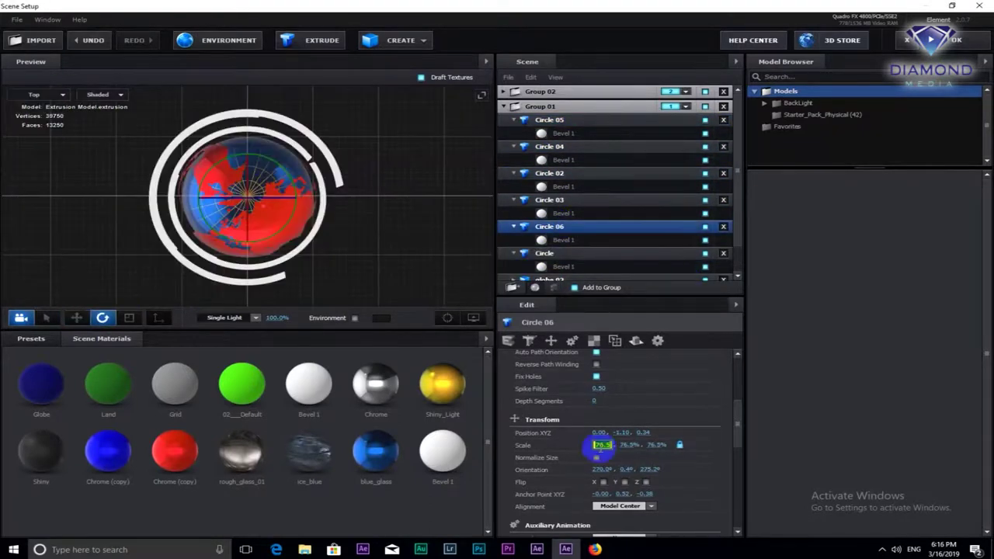
left_click_drag(602, 444, 591, 445)
scroll(584, 208, "down", 1)
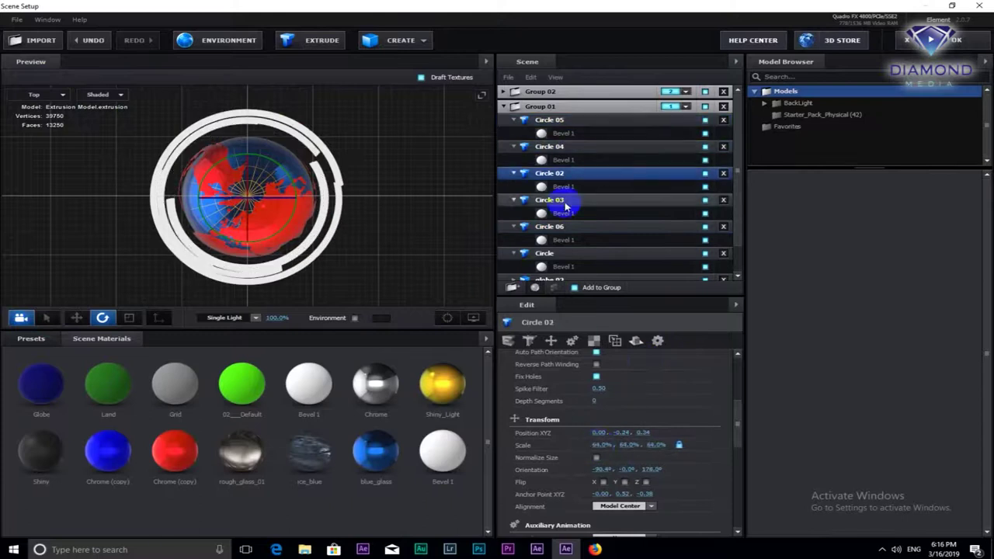
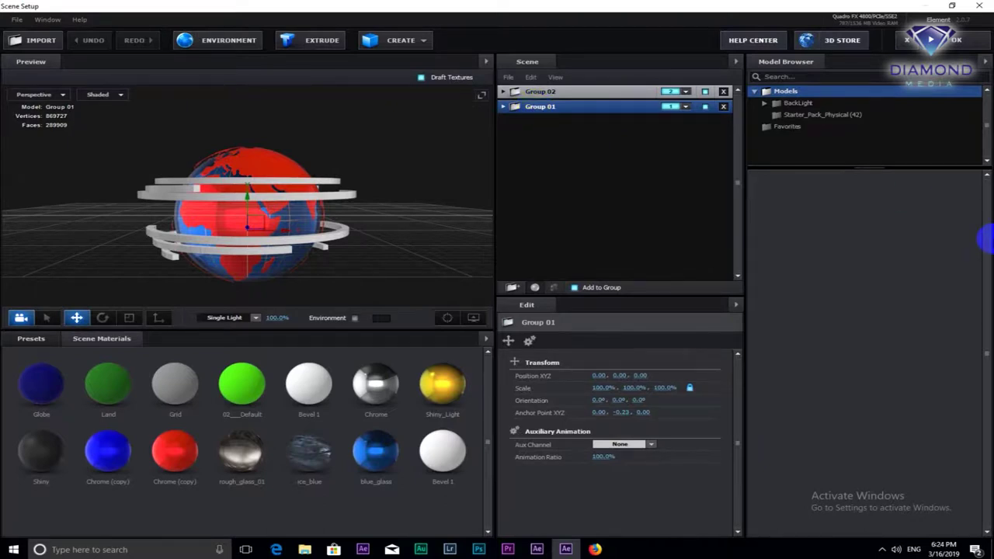
Reposition the Title model's pivot point in Group 02 with the pivot tool
left_click(504, 91)
left_click(536, 106)
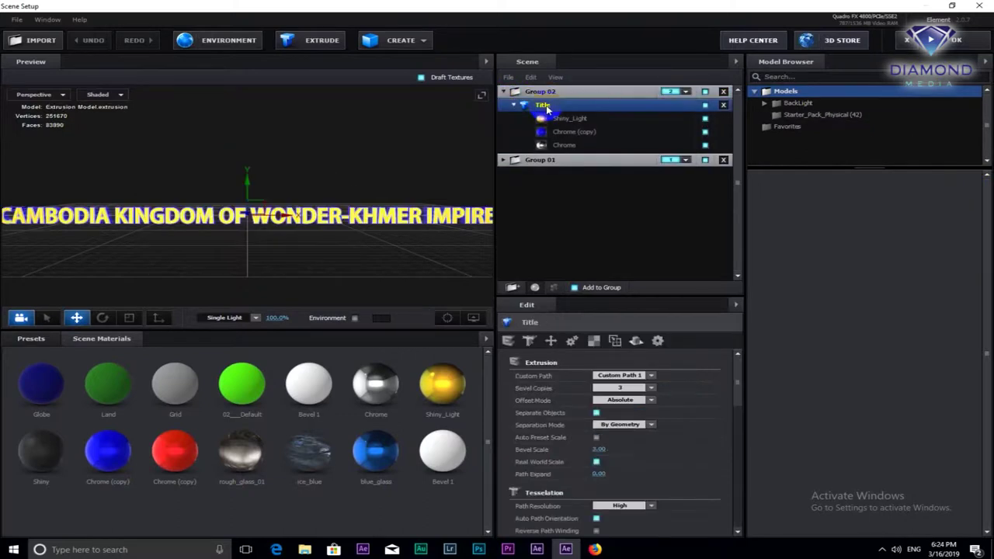
left_click(159, 318)
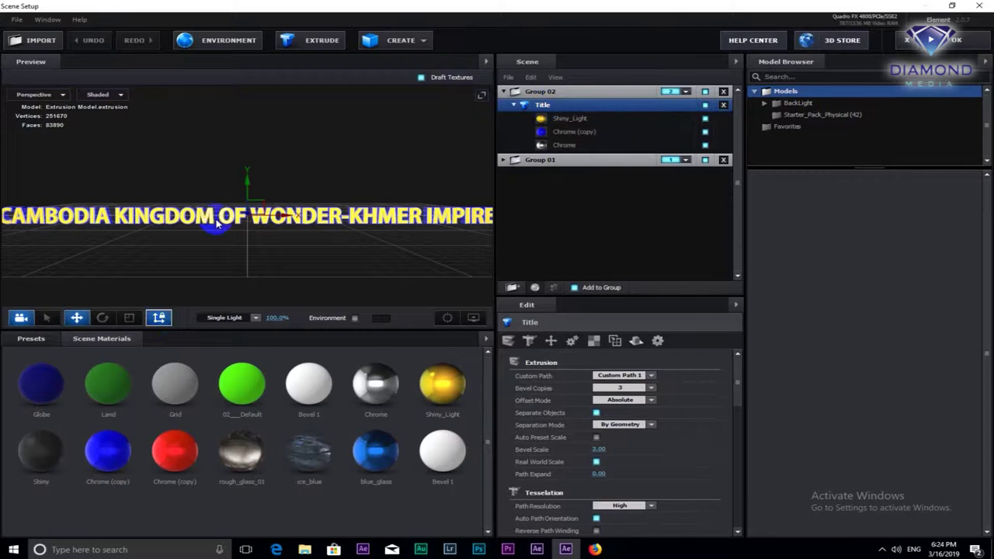
left_click_drag(247, 184, 245, 190)
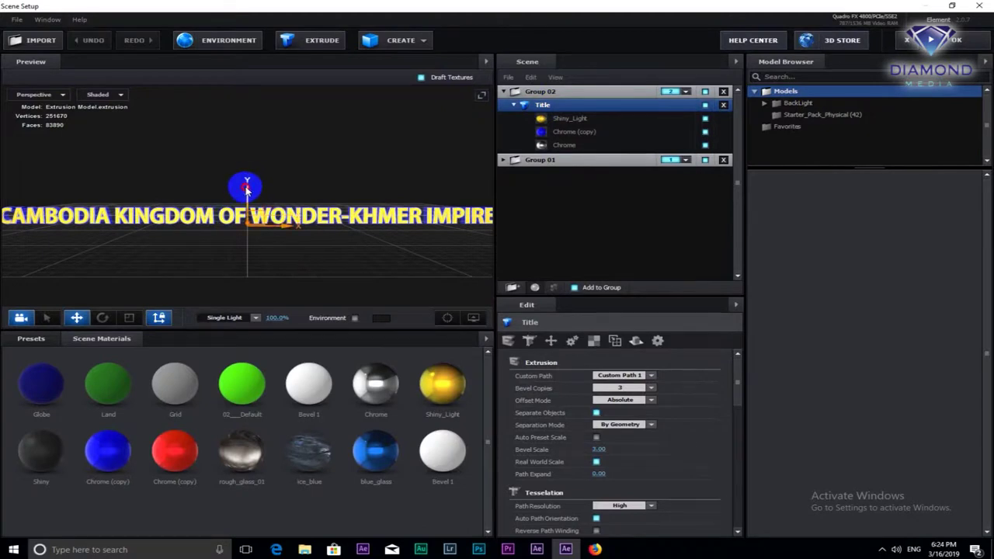
left_click(503, 91)
Expand Group 01 and collapse each ring's material row
left_click(501, 107)
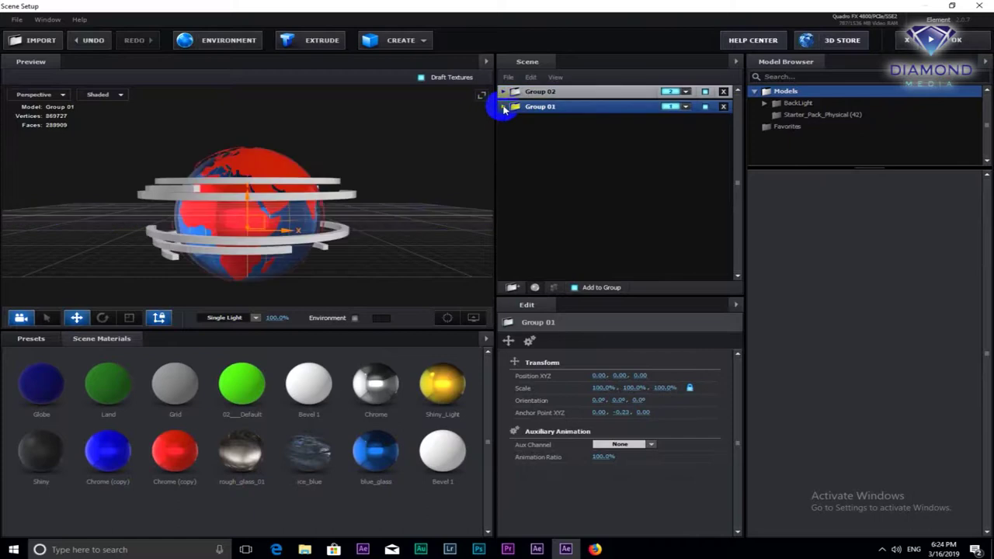
left_click(504, 107)
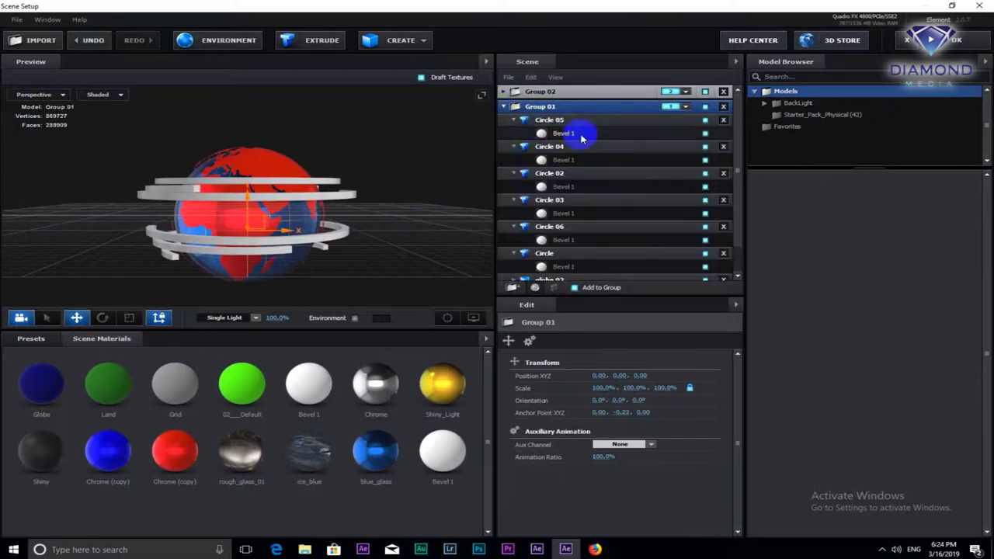
left_click(513, 120)
left_click(515, 133)
left_click(513, 133)
left_click(514, 146)
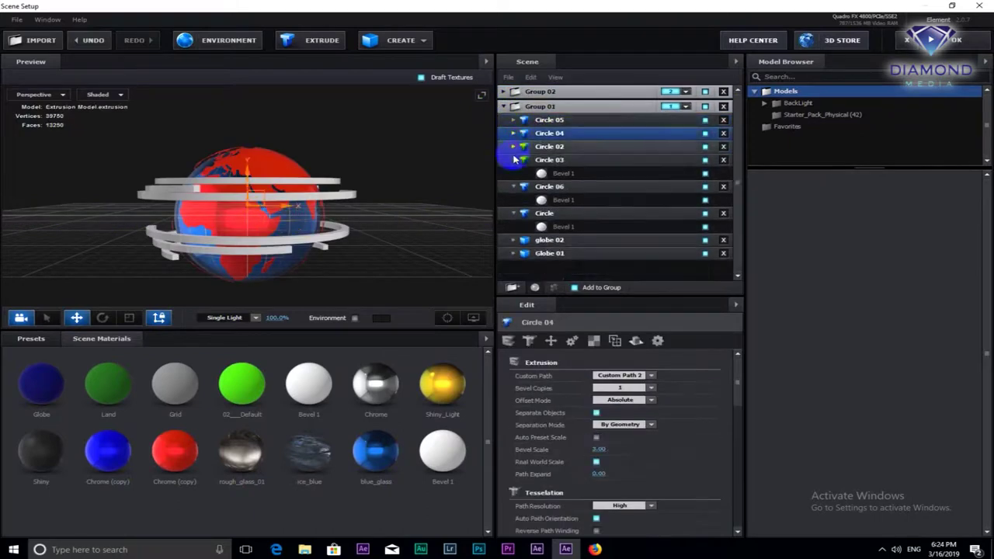
left_click(514, 159)
left_click(514, 173)
Move Circle 06 to the top of Group 01 and Circle 02 below Circle 03
left_click(559, 174)
left_click_drag(559, 174, 572, 123)
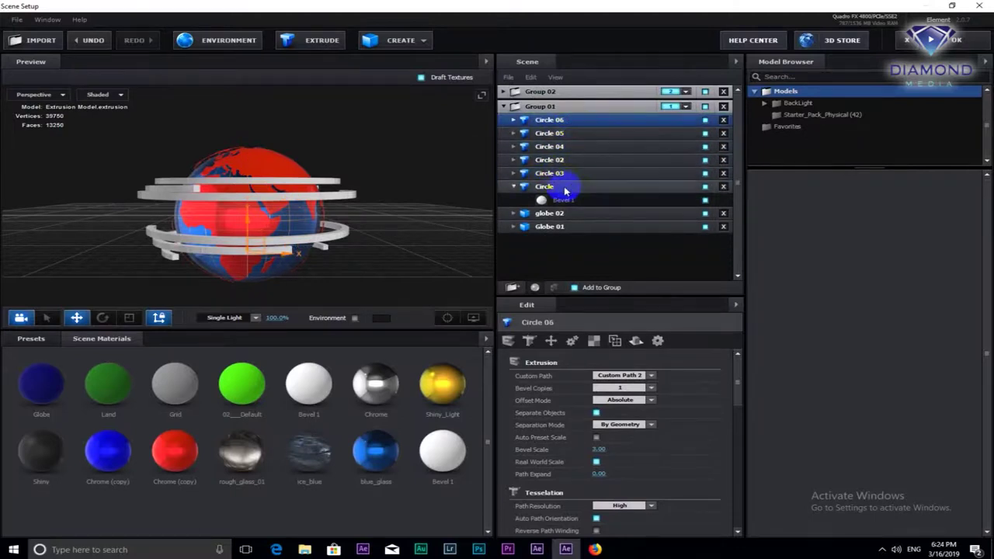
left_click(514, 186)
left_click(579, 187)
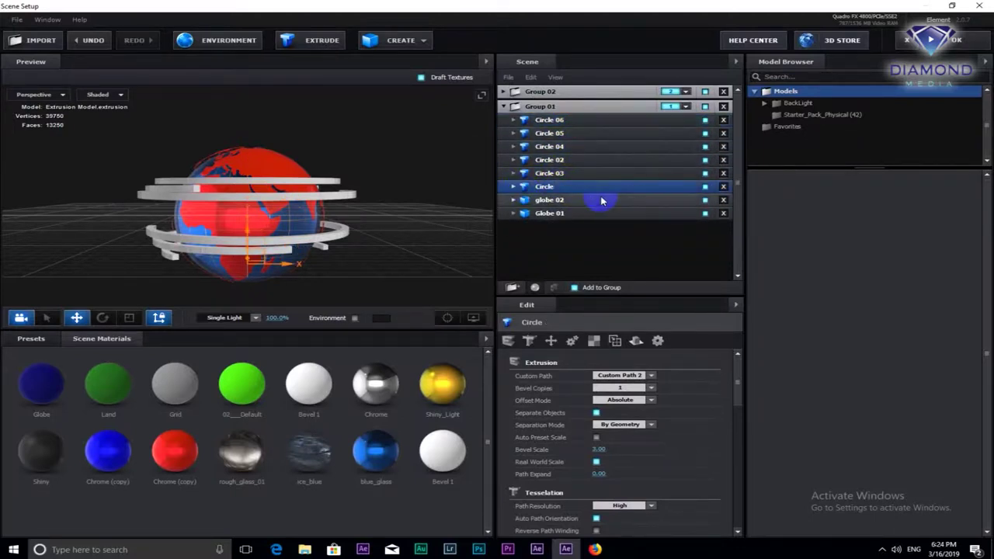
left_click_drag(562, 160, 563, 180)
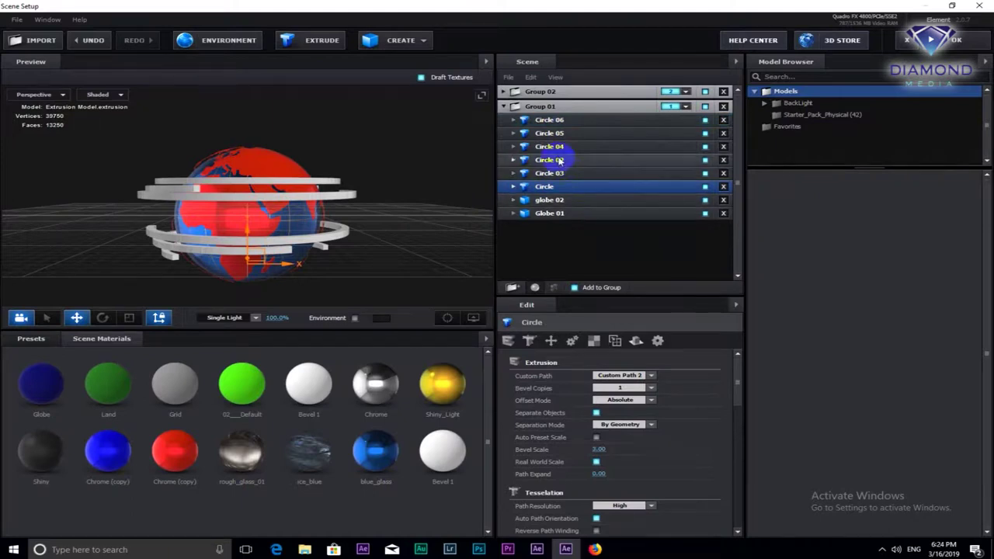
Expand the Circle ring and select the blue Chrome (copy) material
left_click(525, 188)
left_click(515, 186)
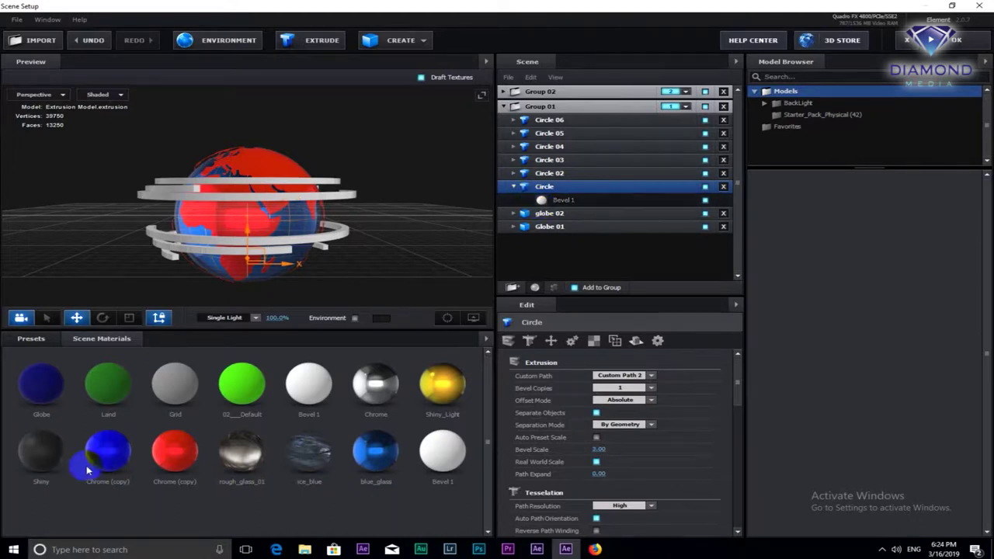
left_click(105, 449)
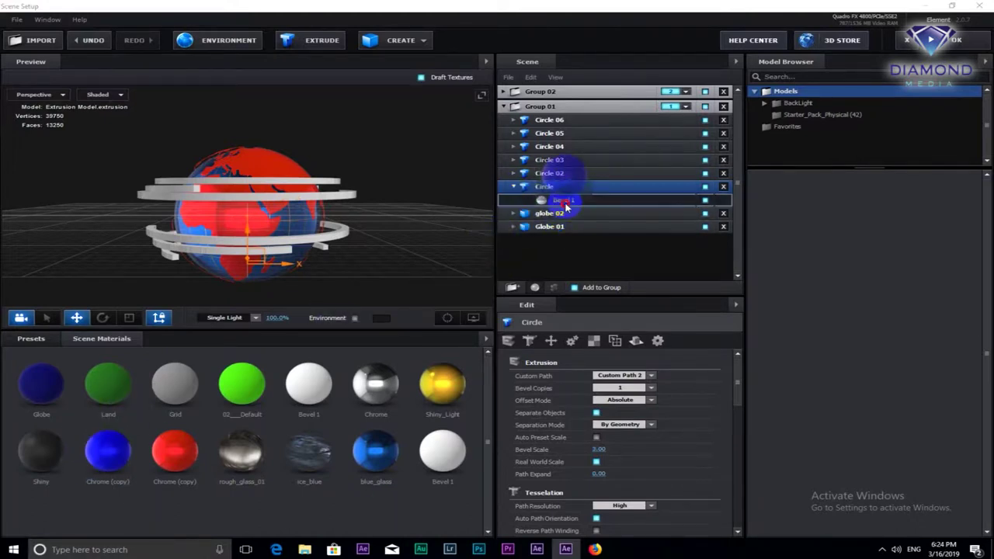
Apply blue Chrome (copy) to Circle and red chrome to Circle 02 and Circle 06
left_click_drag(552, 238, 566, 204)
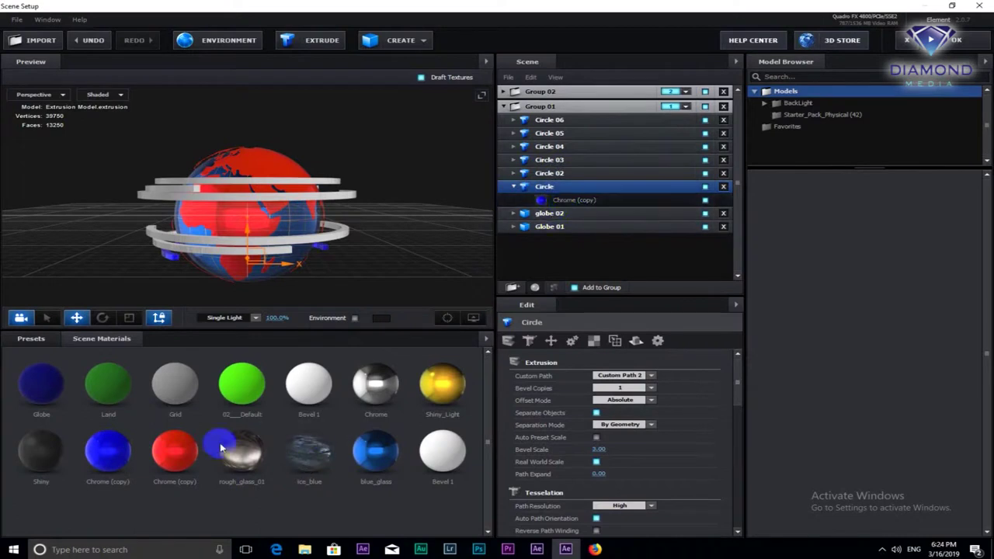
left_click(514, 175)
left_click(514, 175)
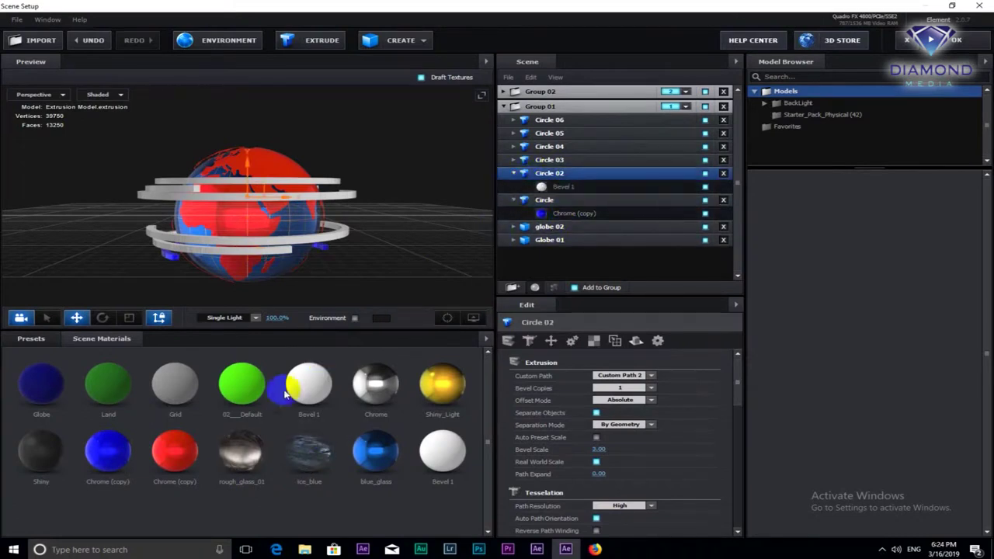
left_click_drag(173, 449, 568, 190)
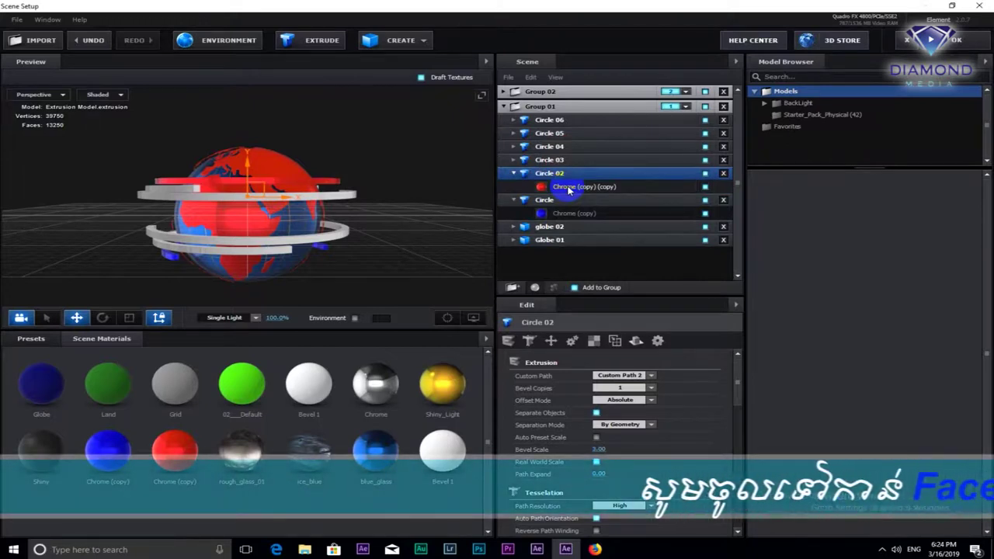
left_click(513, 159)
left_click(514, 159)
left_click_drag(538, 190, 539, 189)
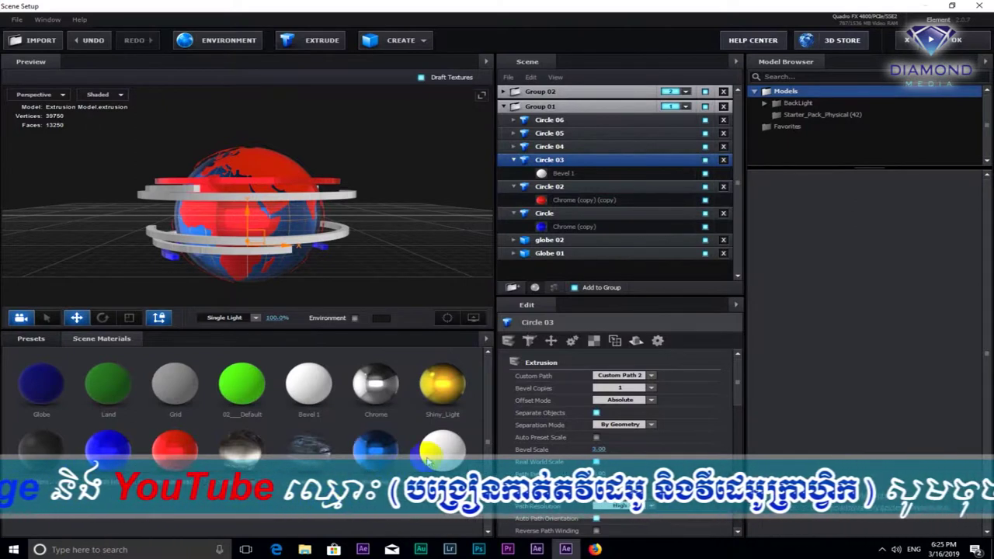
left_click_drag(443, 451, 550, 120)
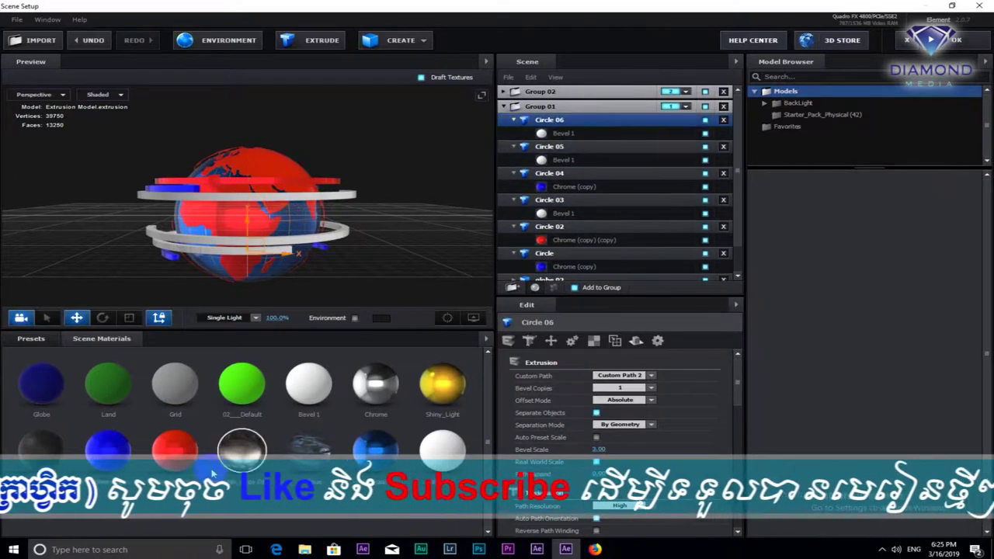
left_click_drag(314, 443, 555, 132)
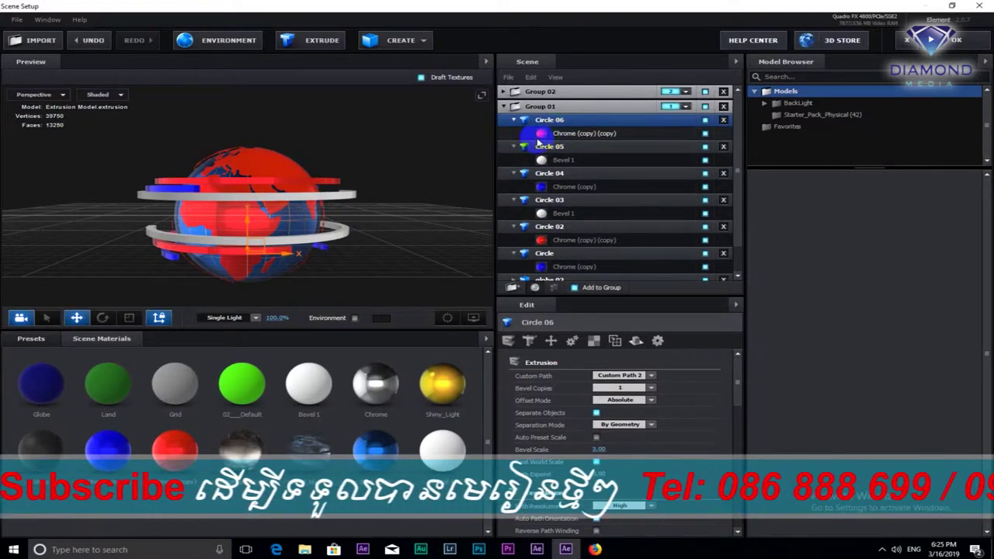
Collapse the rings' material rows and bring up the Circle ring's context menu
left_click(512, 120)
left_click(513, 133)
left_click(513, 147)
left_click(513, 159)
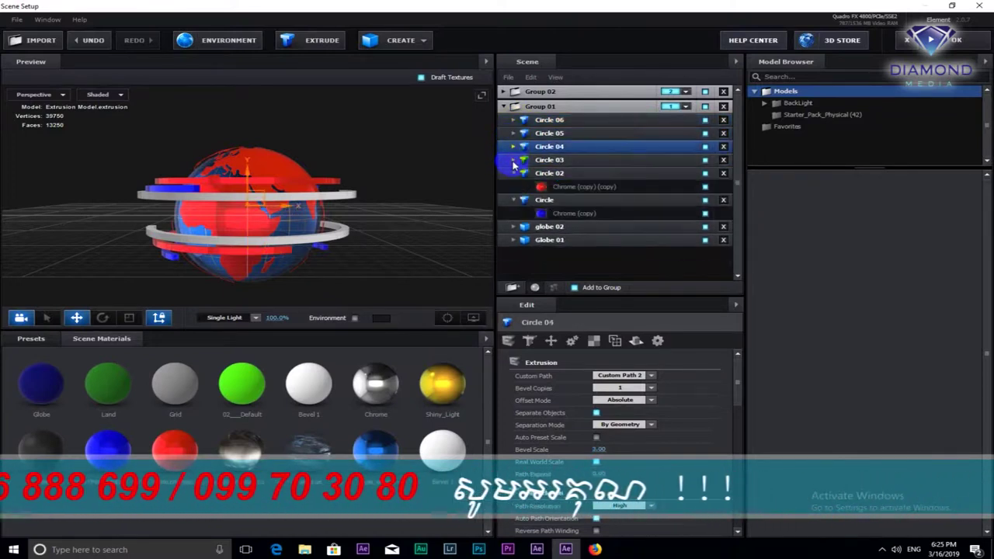
left_click(512, 162)
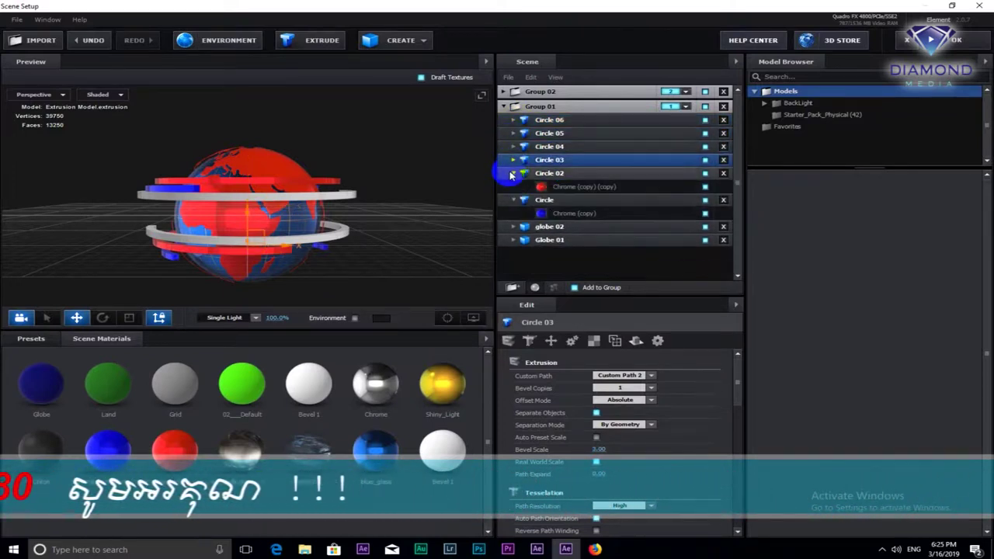
left_click(513, 173)
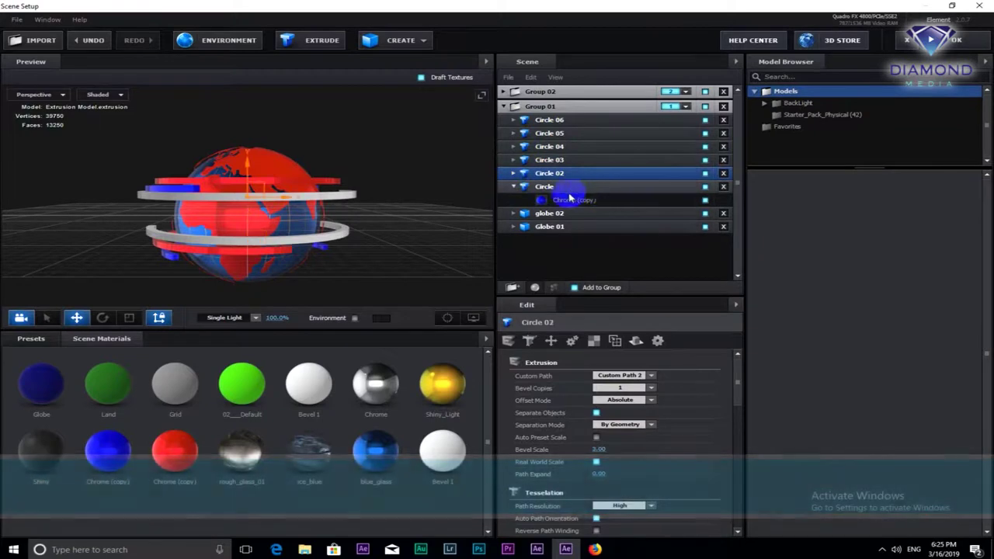
left_click(565, 190)
right_click(570, 190)
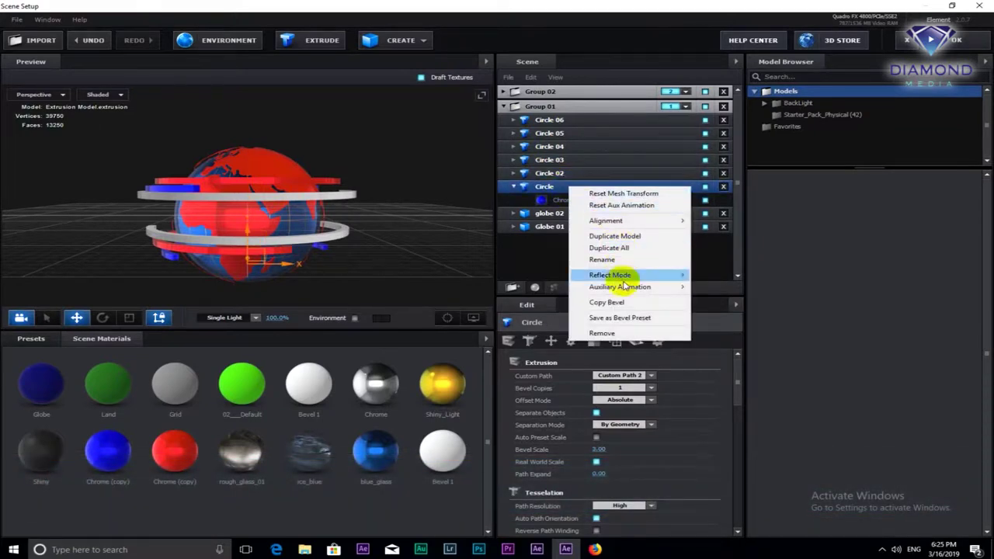
Put Circle on aux animation Channel 2, Circle 02 on Channel 3, and give Circle 03 a channel
mouse_move(628, 286)
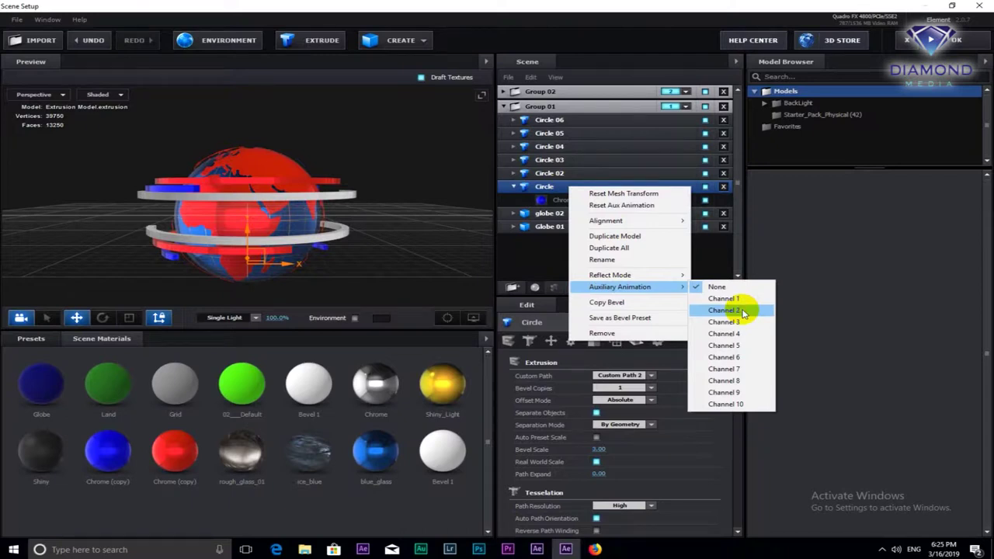
left_click(744, 311)
right_click(573, 175)
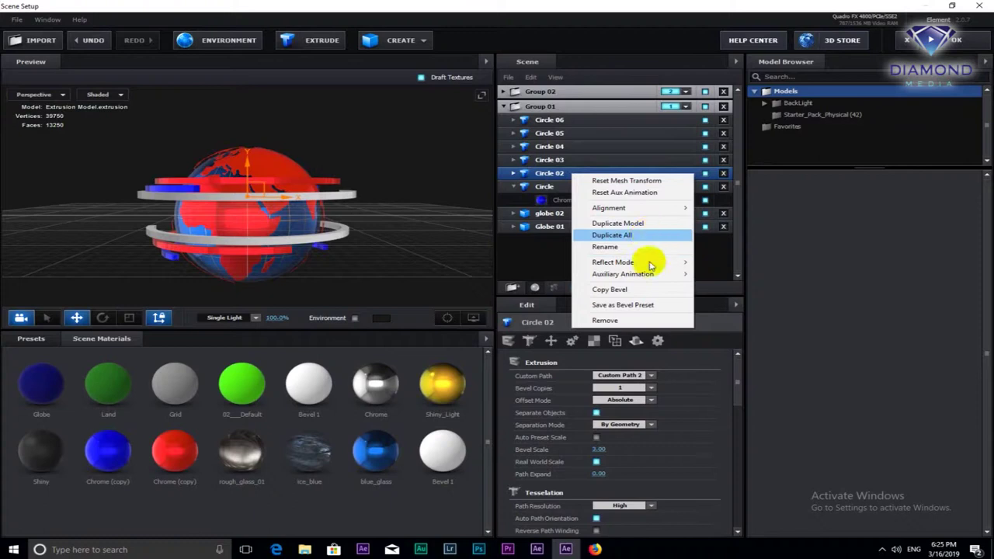
mouse_move(668, 274)
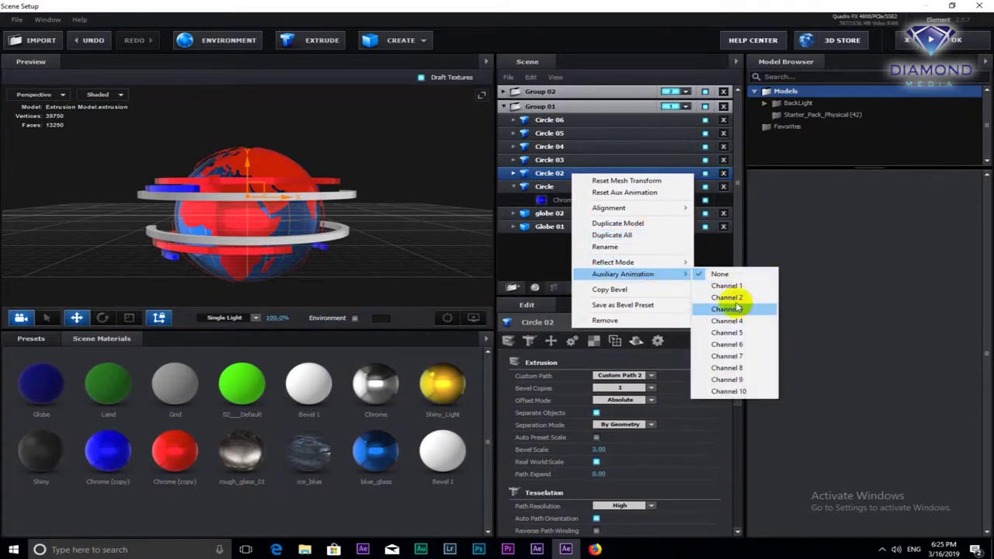
left_click(738, 308)
right_click(592, 161)
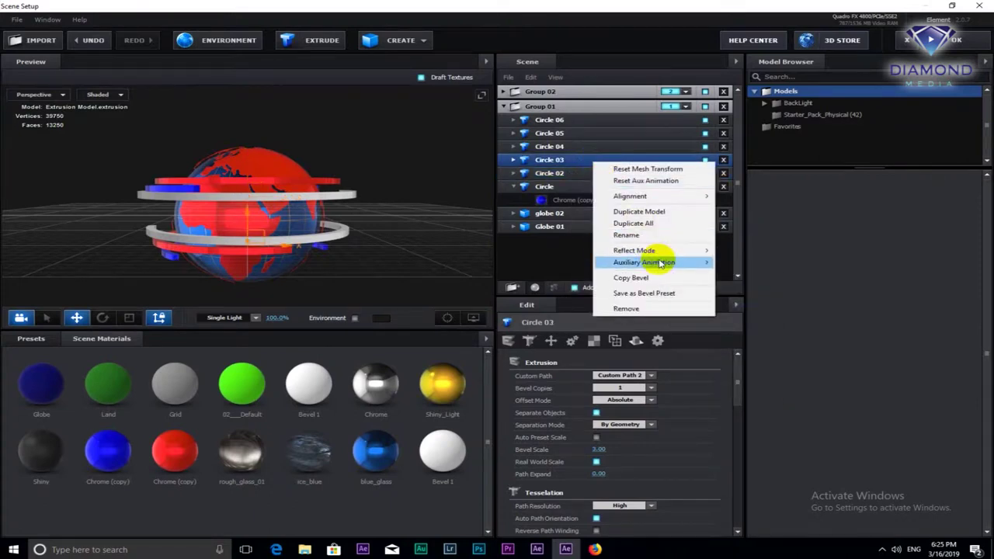
mouse_move(661, 264)
left_click(736, 305)
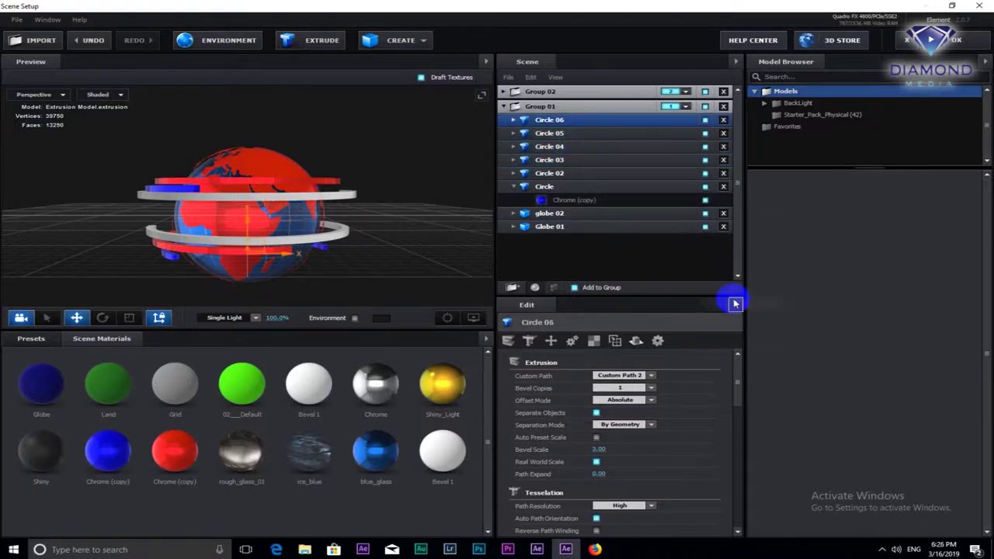
Expand Group 02 and bring up the Title text's options menu
double_click(537, 92)
right_click(604, 113)
mouse_move(652, 196)
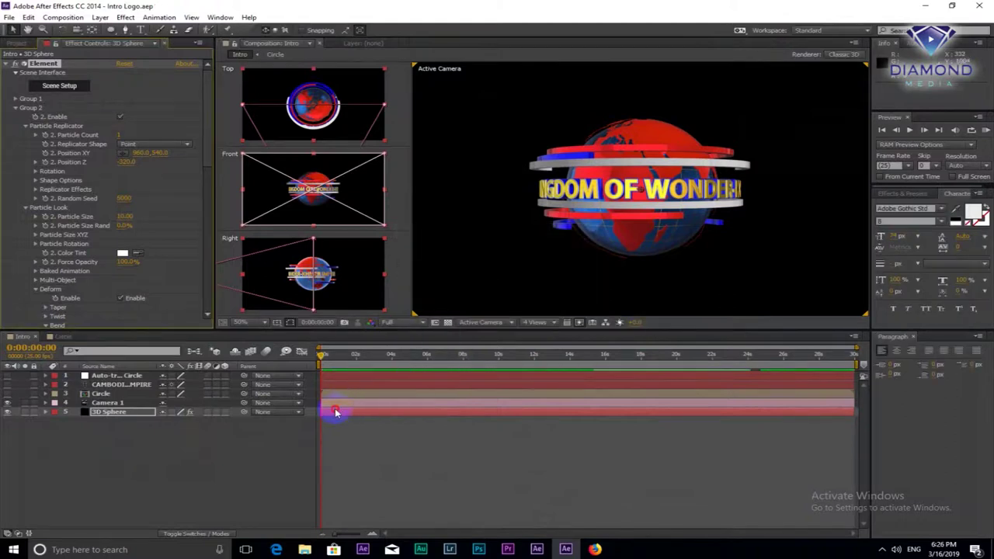
Collapse the Custom Layers settings and re-expand Group 2's settings in the Element effect
left_click(125, 84)
left_click(27, 113)
left_click(17, 109)
left_click(14, 163)
left_click(15, 164)
left_click(15, 110)
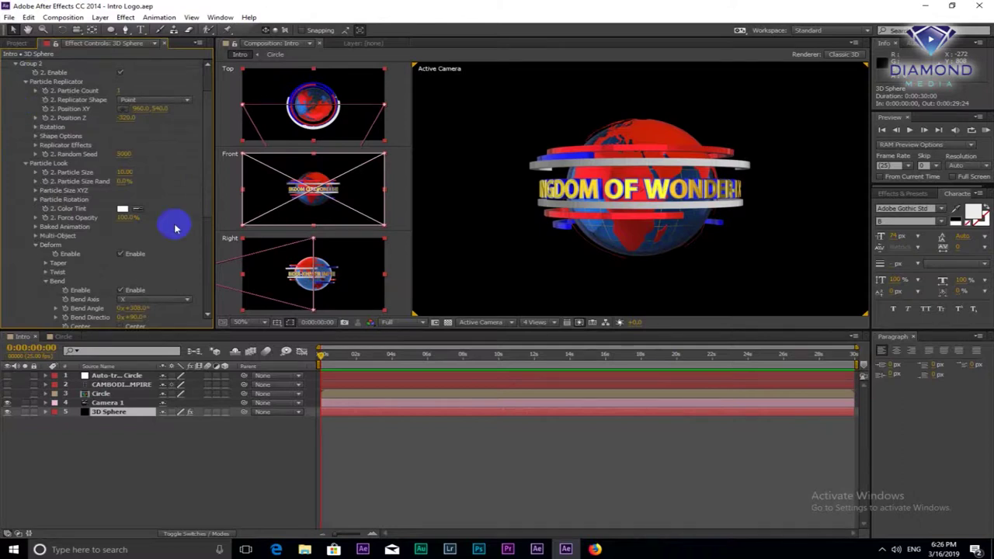
Fold Deform, Particle Replicator, Particle Look and Group Utilities, then expand Aux Channels and Channel 1
left_click(35, 245)
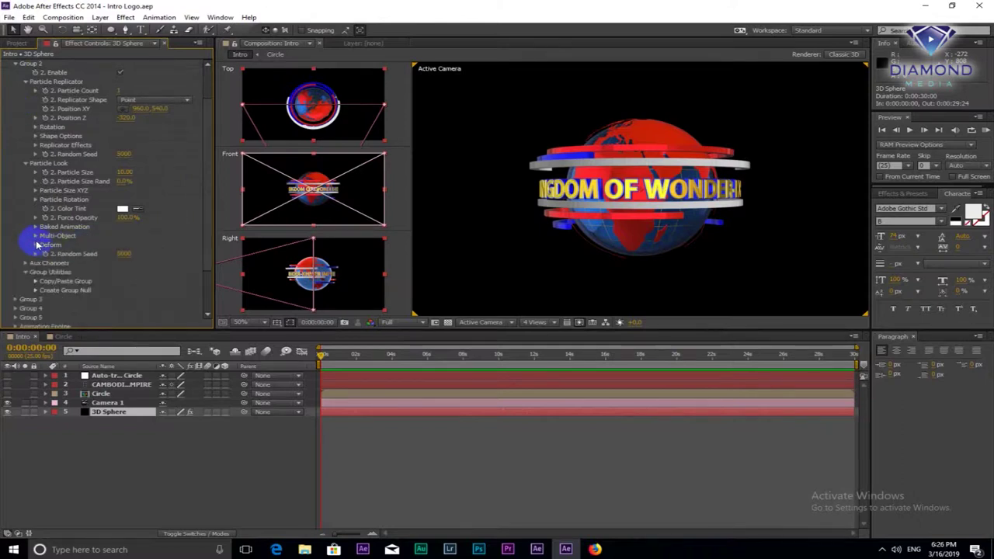
left_click(25, 83)
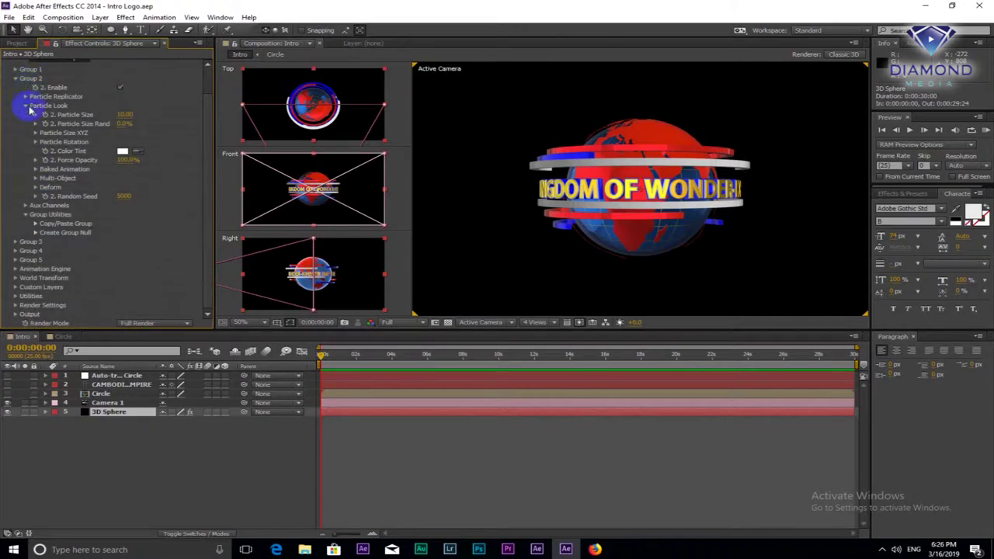
left_click(26, 106)
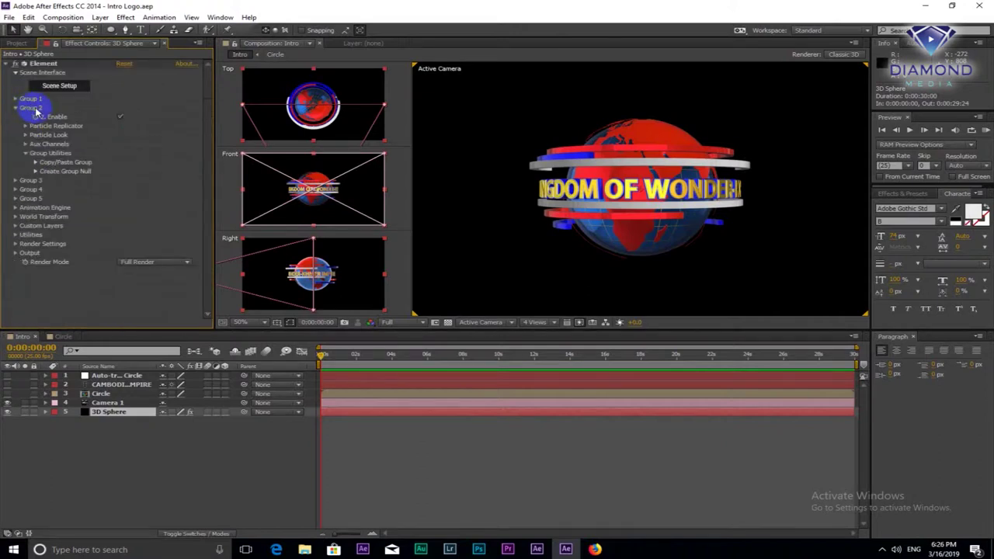
left_click(26, 154)
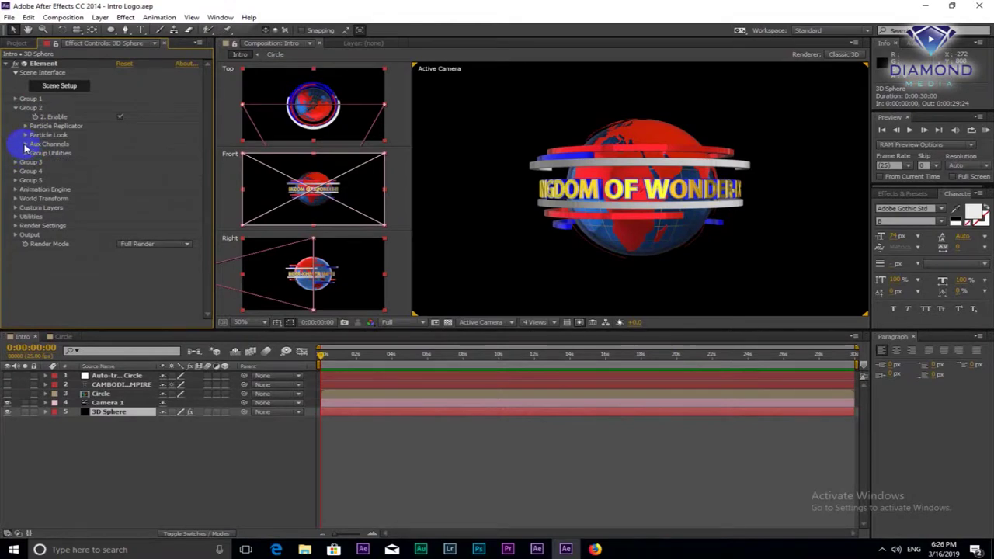
left_click(25, 145)
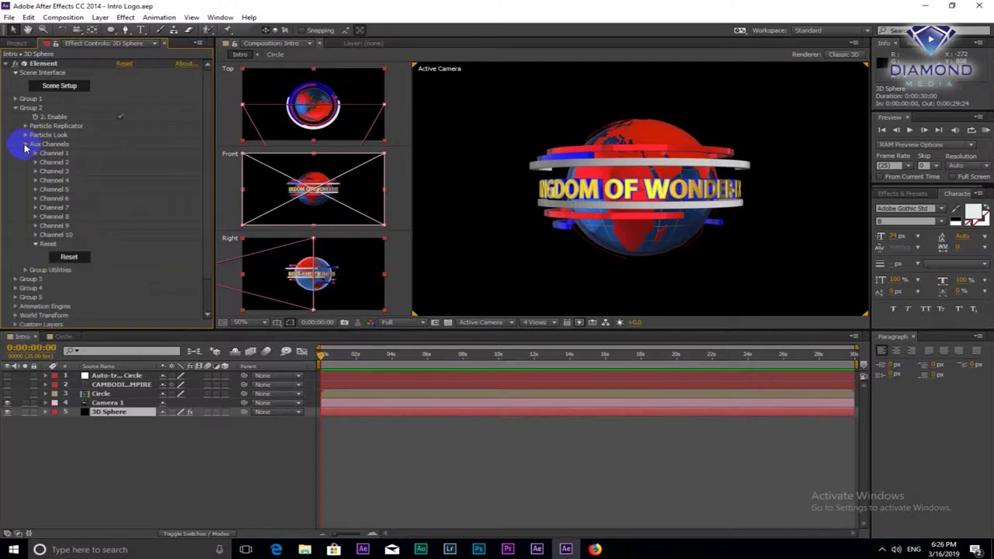
left_click(35, 154)
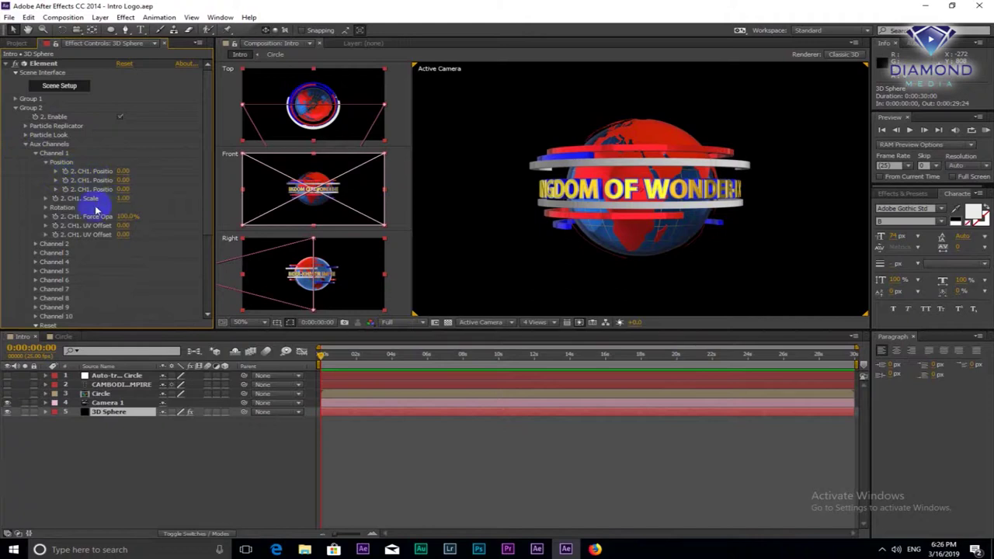
Try out Channel 1 scale, rotation and position values, undoing the changes
left_click_drag(122, 205, 186, 206)
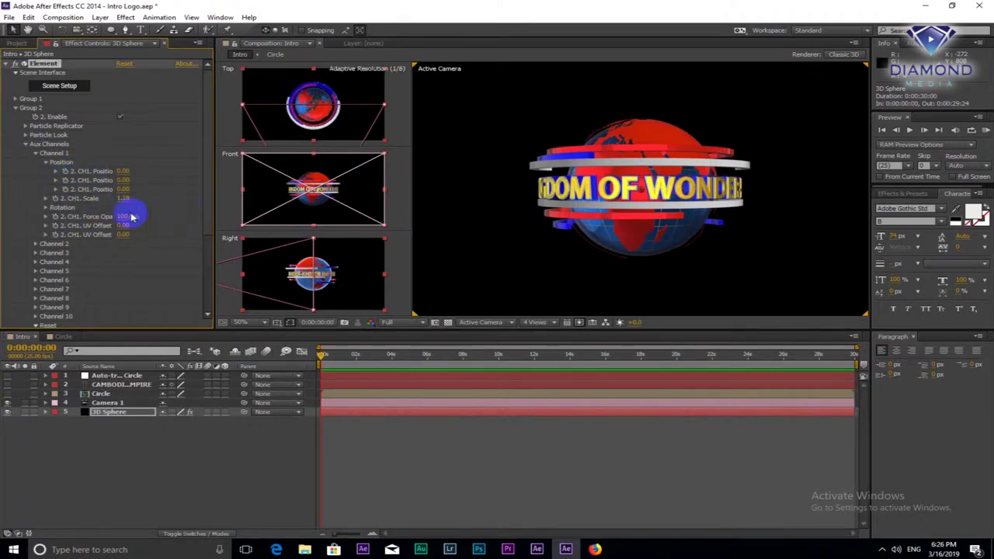
key("ctrl+z")
left_click(46, 208)
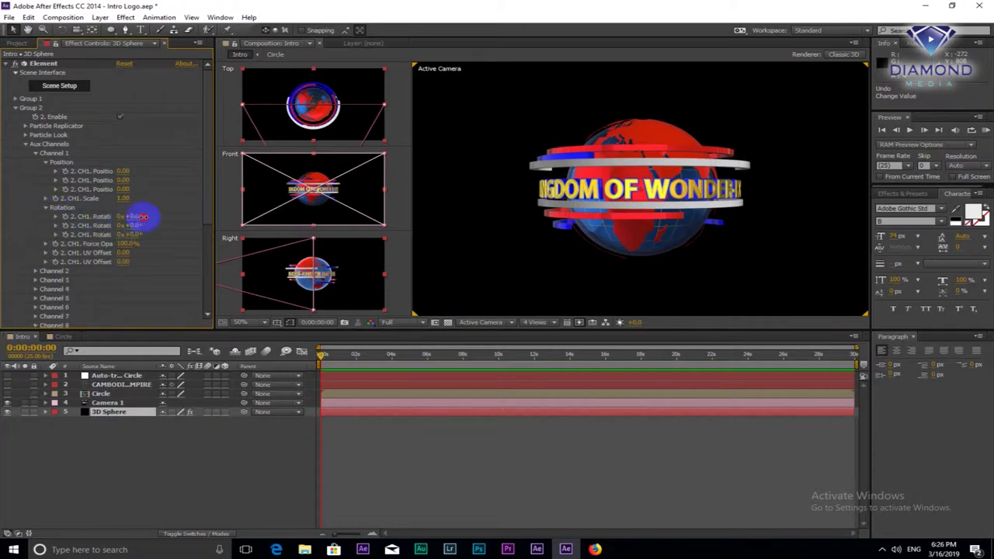
left_click(192, 218)
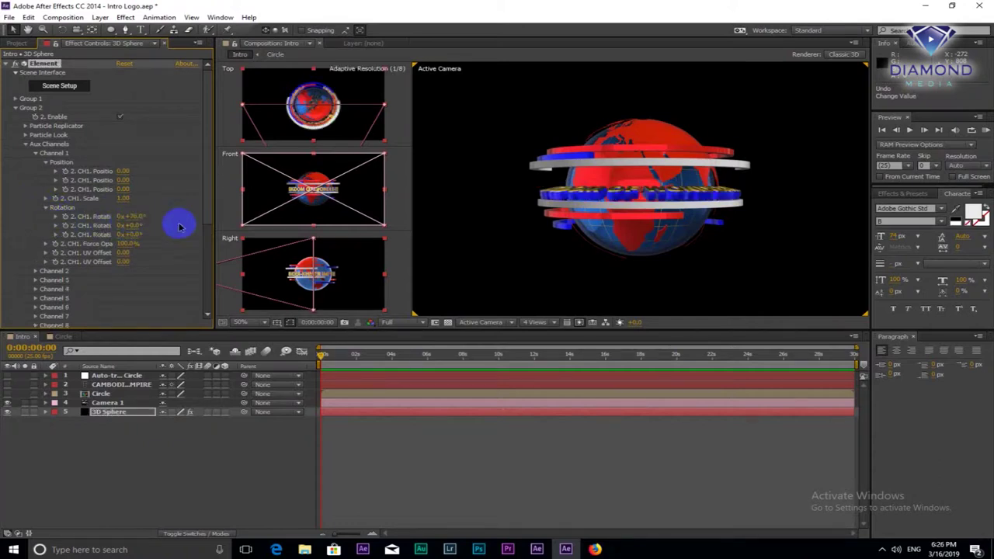
left_click(132, 254)
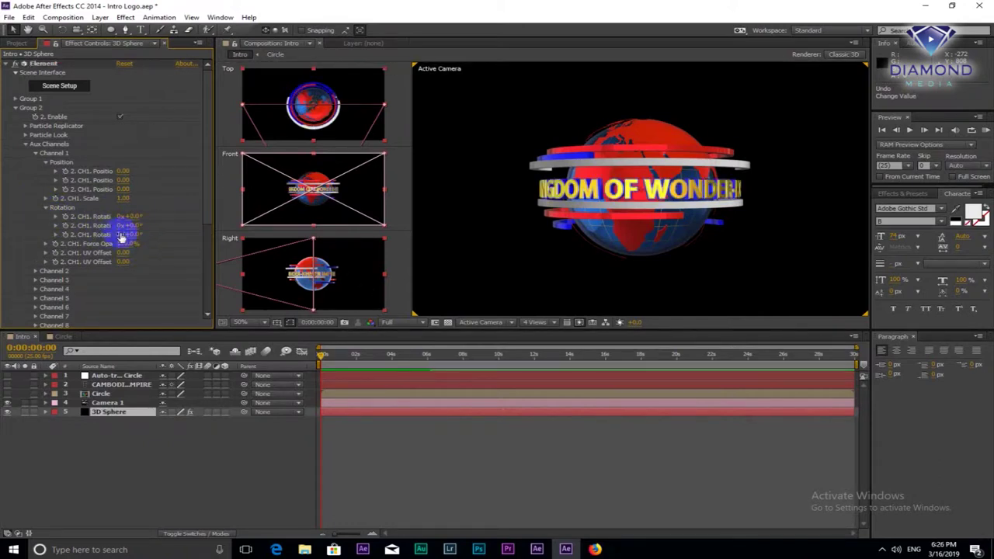
mouse_move(129, 234)
left_mouse_down()
mouse_move(191, 237)
mouse_move(166, 222)
left_mouse_up()
left_click_drag(124, 170, 205, 172)
left_click(102, 181)
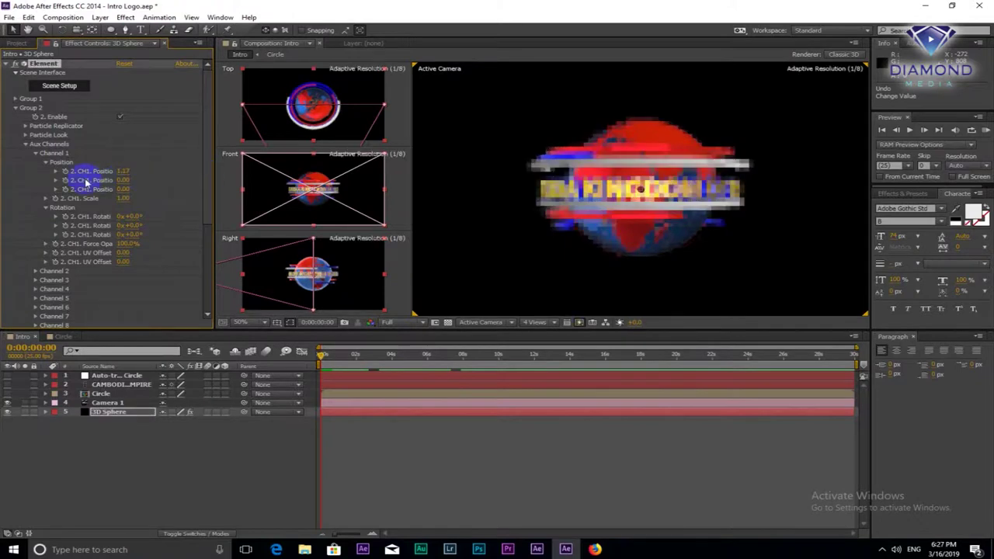
key("ctrl+z")
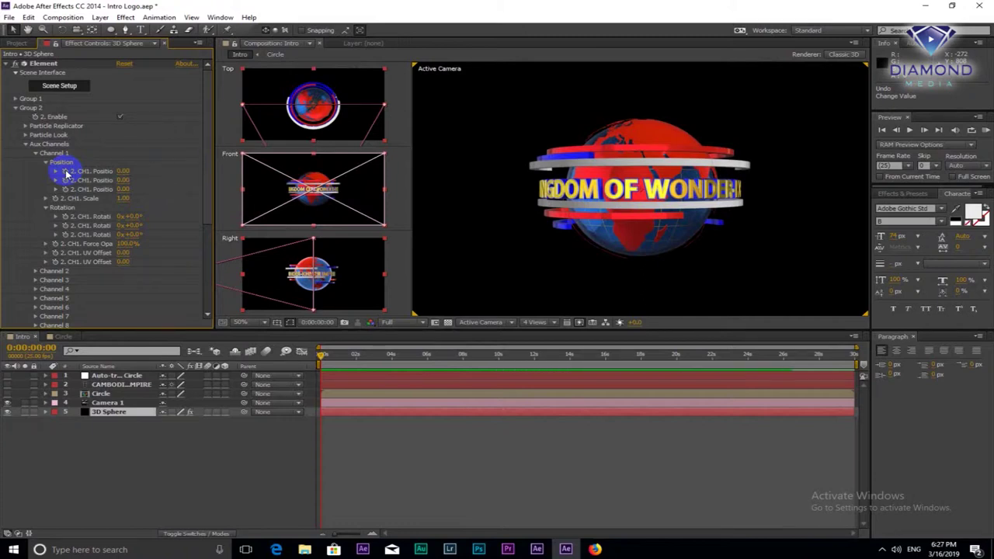
left_click(67, 176)
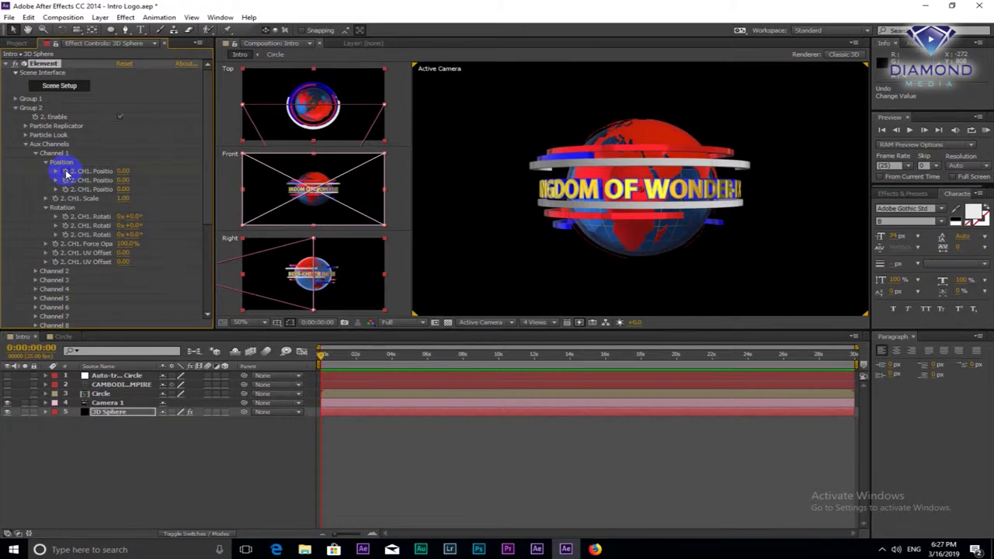
Trim the Intro comp to the work area ending at 0:00:15:19
left_click(602, 358)
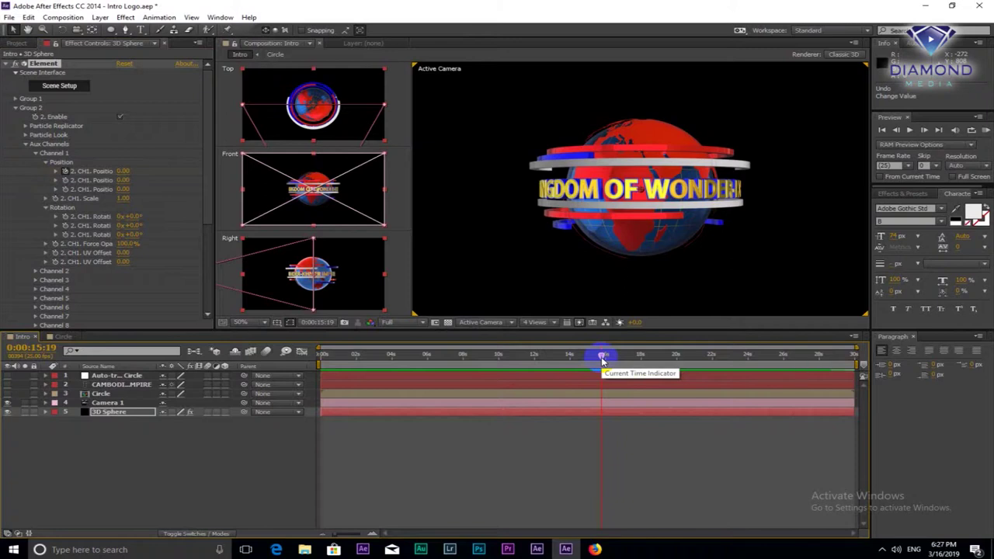
right_click(588, 368)
left_click(630, 397)
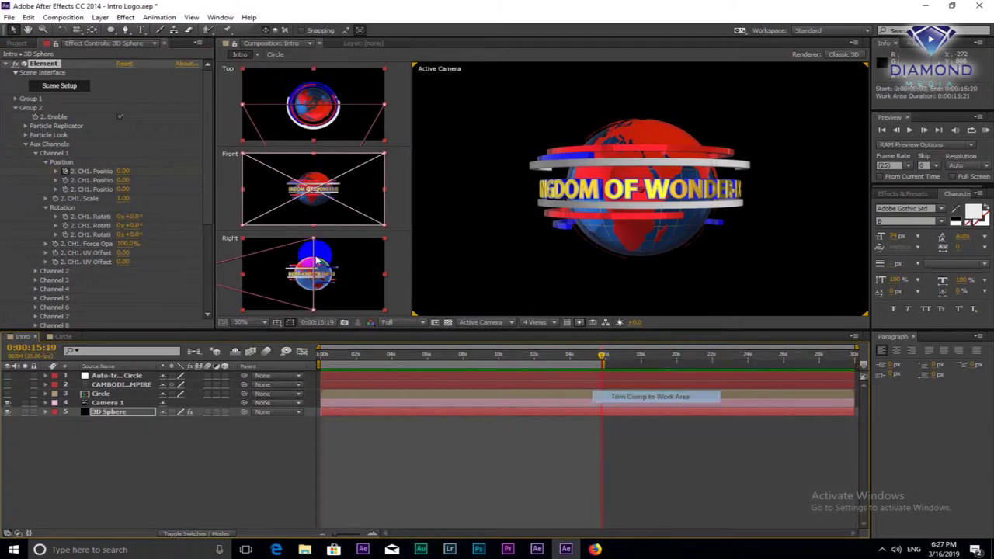
Set Channel 1's first position value to -6.00
mouse_move(124, 174)
left_mouse_down()
mouse_move(3, 227)
mouse_move(134, 171)
left_mouse_up()
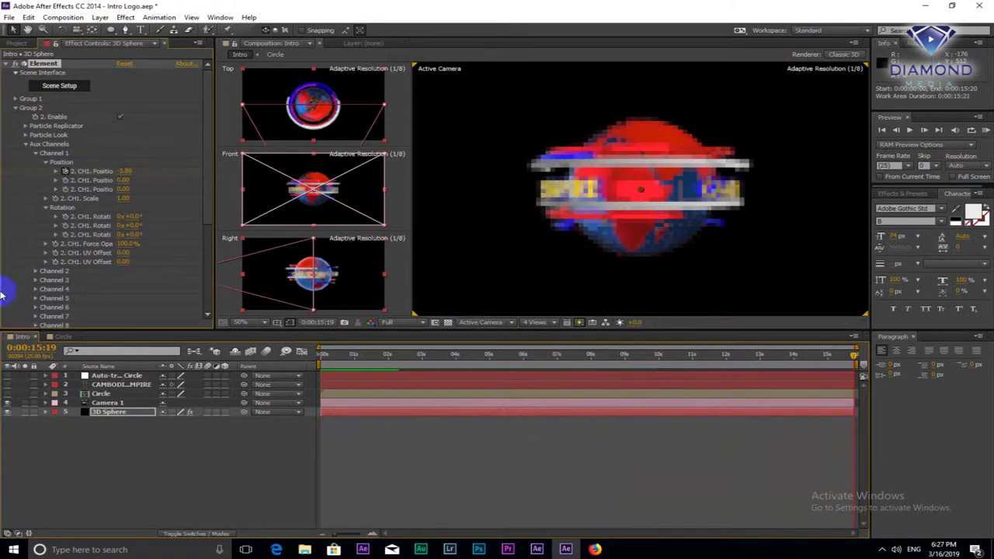
left_click(127, 171)
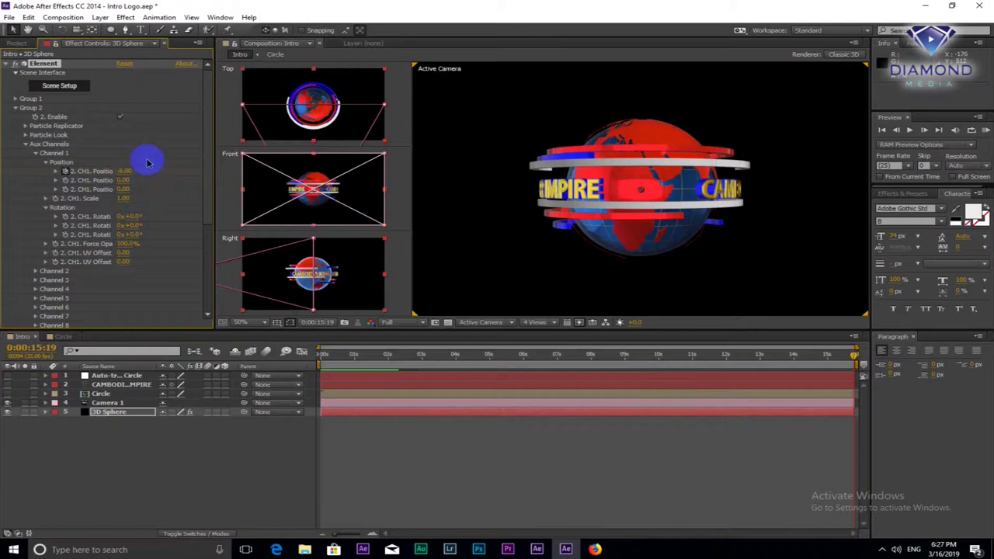
key("Return")
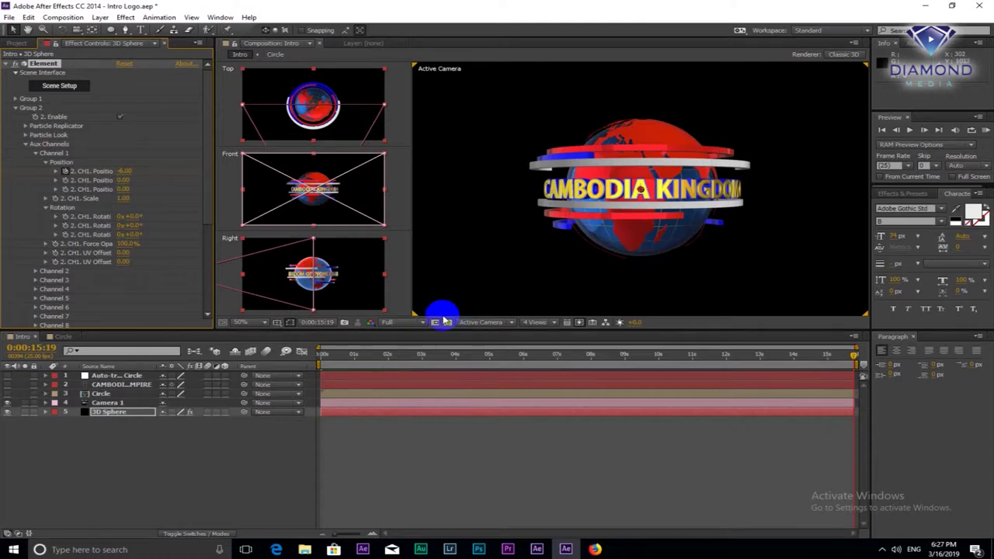
Preview the comp at Third resolution, then stop playback
left_click(407, 323)
left_click(407, 374)
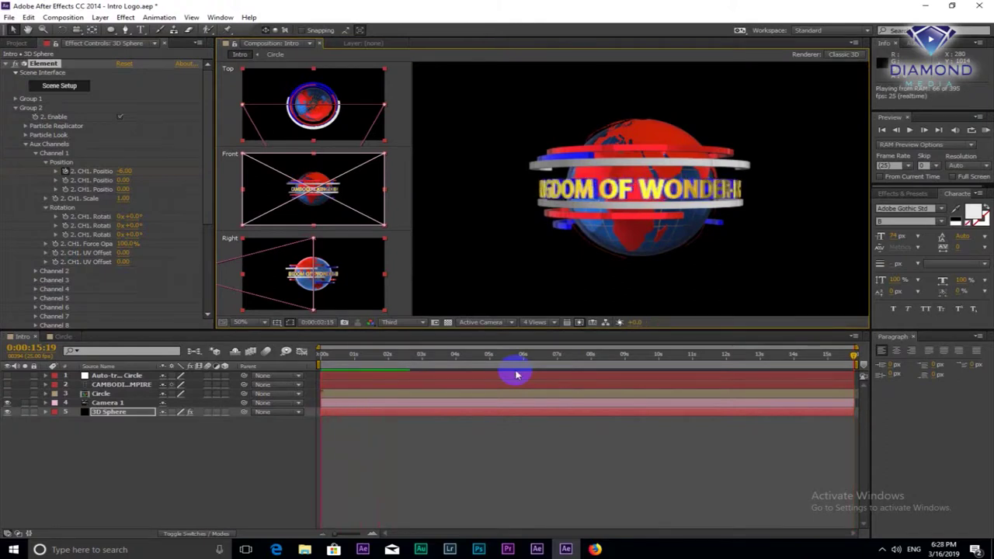
key("space")
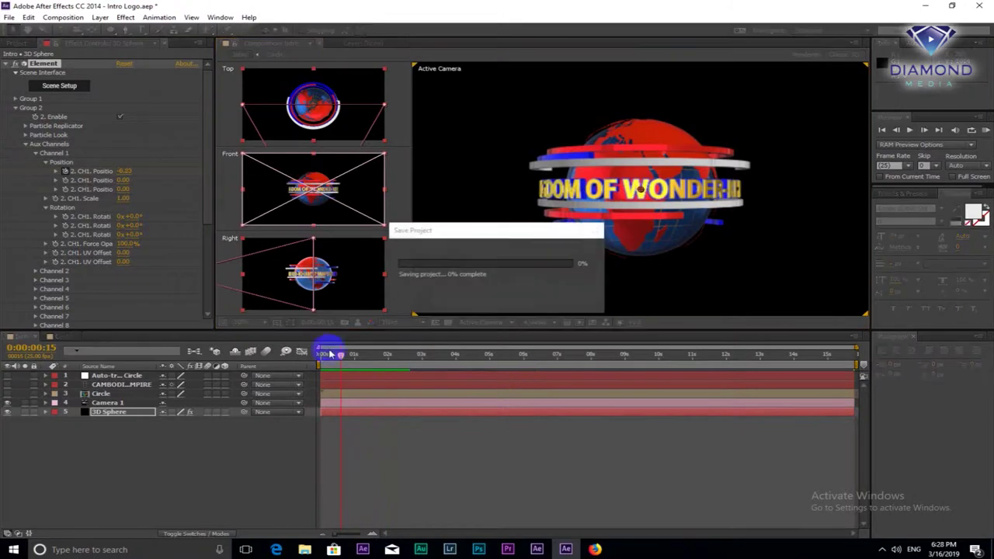
Fold Group 2 and reveal Group 1's Aux Channel 2 rotation values
left_click(14, 108)
left_click(16, 99)
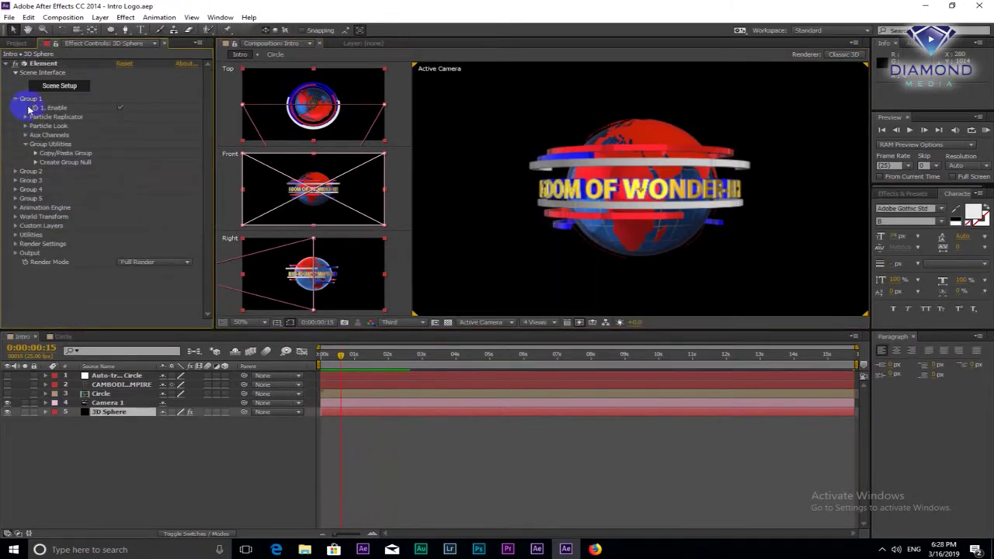
left_click(25, 135)
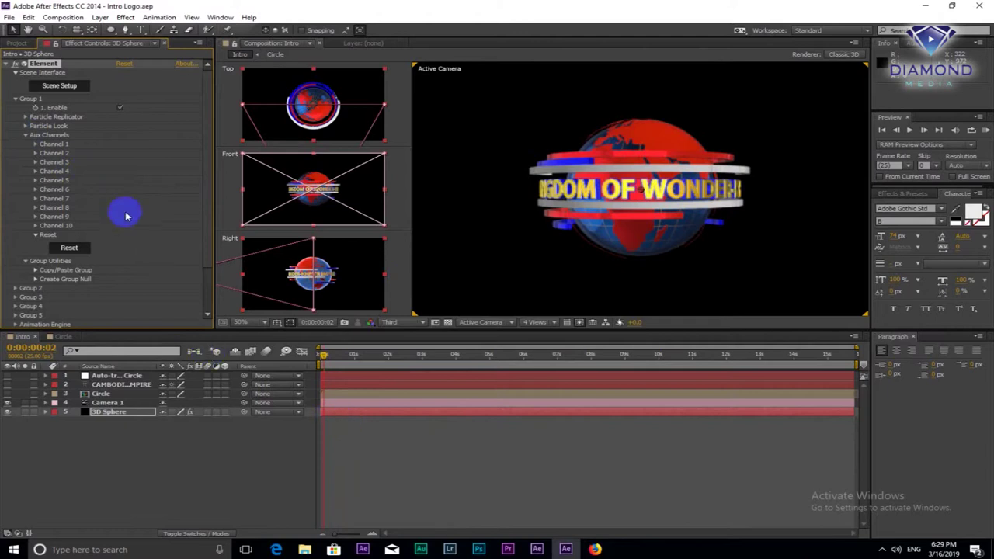
left_click(35, 154)
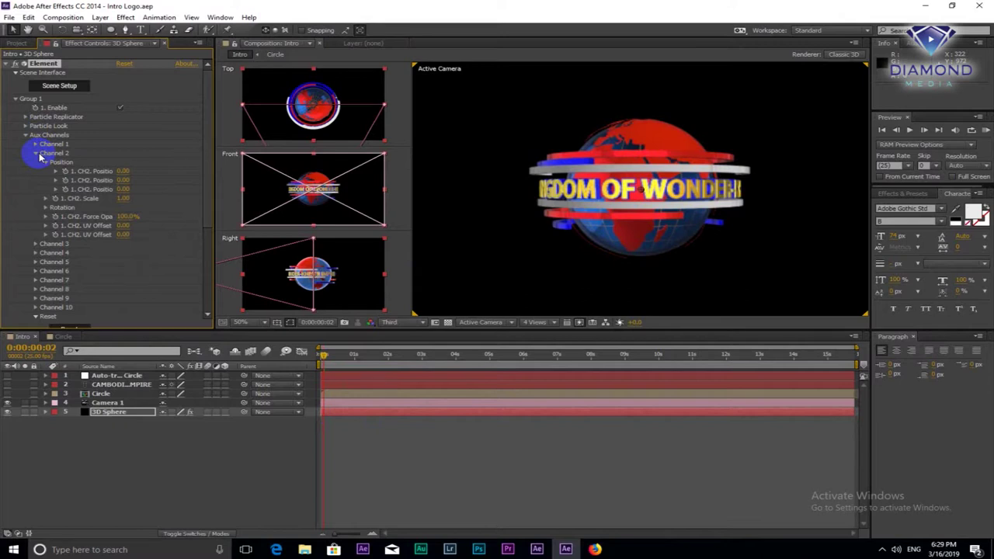
left_click(45, 207)
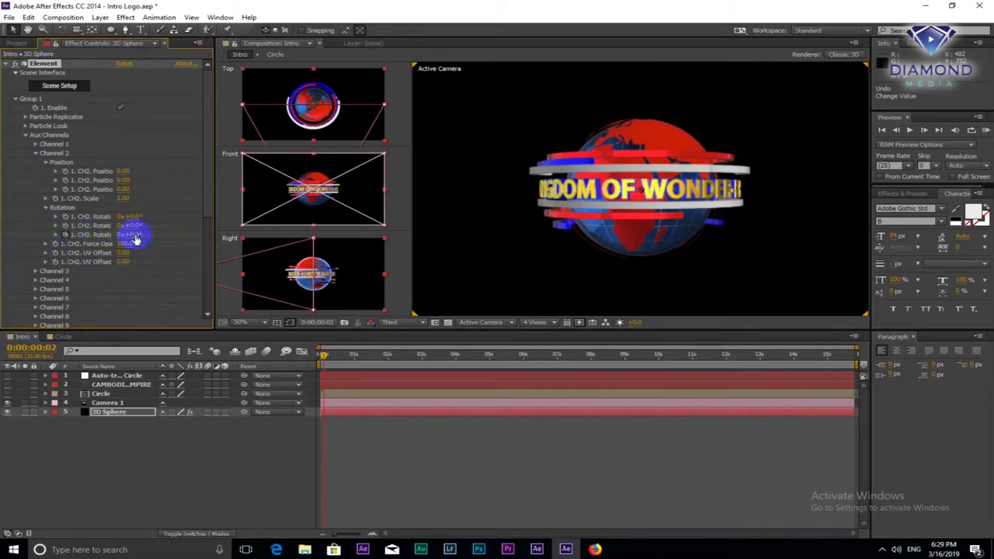
At the comp's last frame, set Channel 2's third rotation to -8.0°
left_click(854, 355)
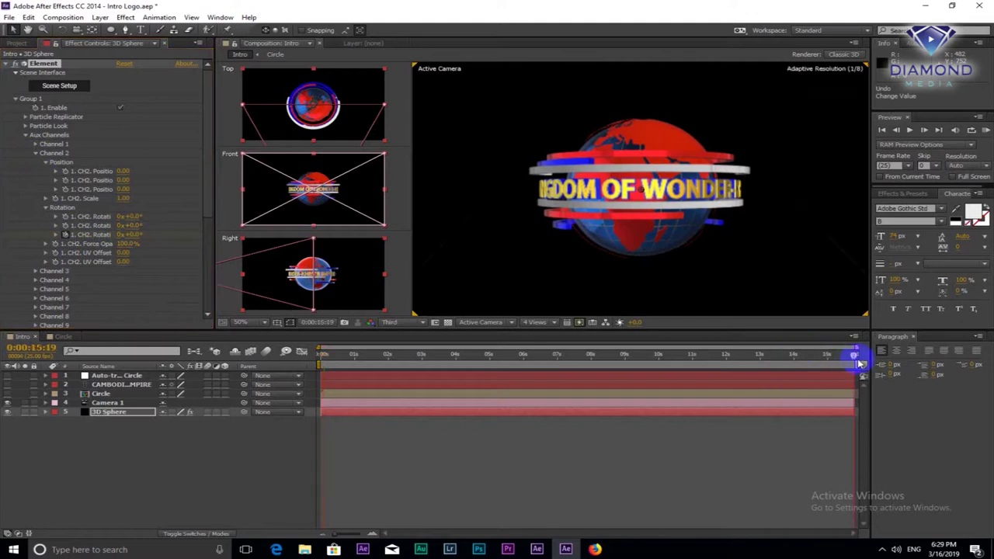
left_click(133, 235)
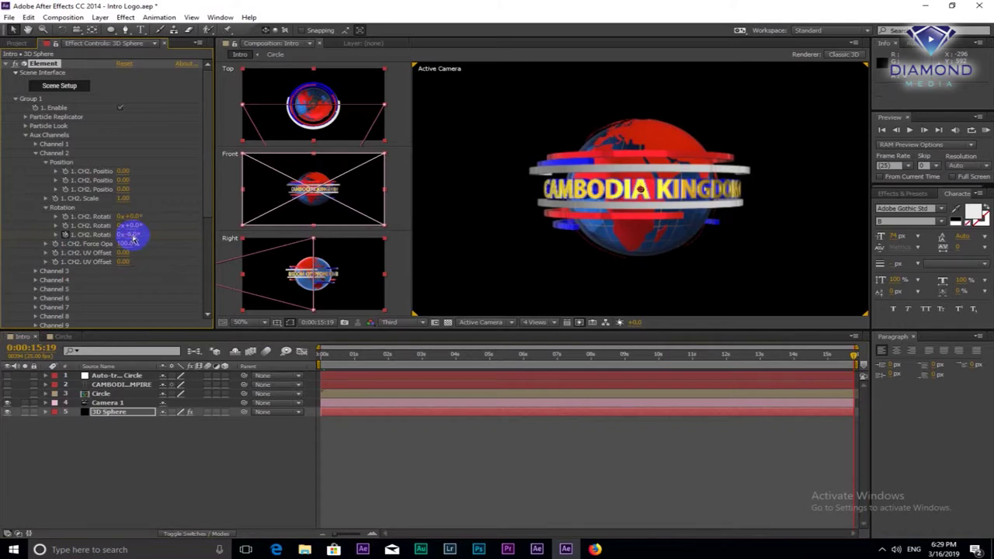
left_click(36, 154)
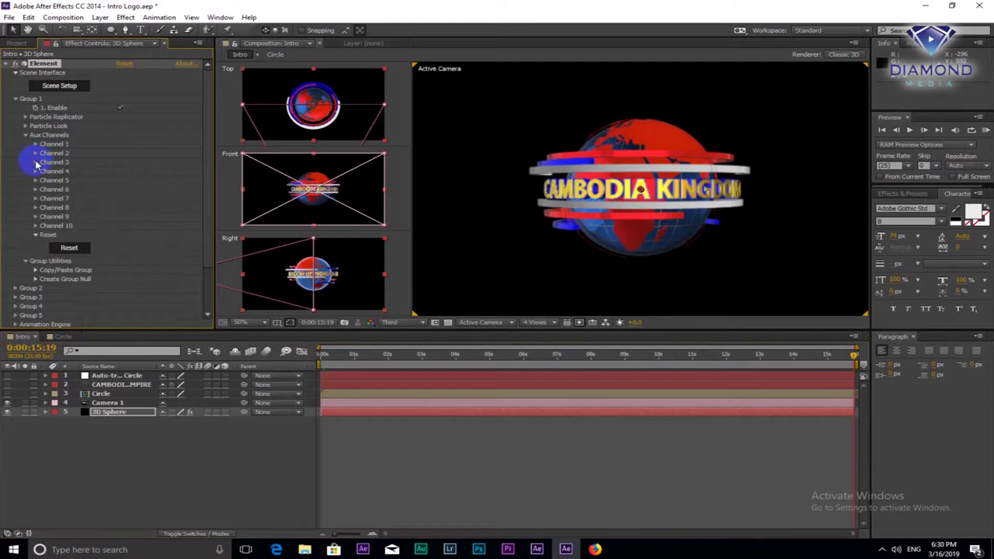
At frame 4, spin Channel 3's third rotation to -5x-945°
left_click(35, 162)
left_click(45, 217)
left_click(339, 356)
left_click_drag(329, 355, 301, 355)
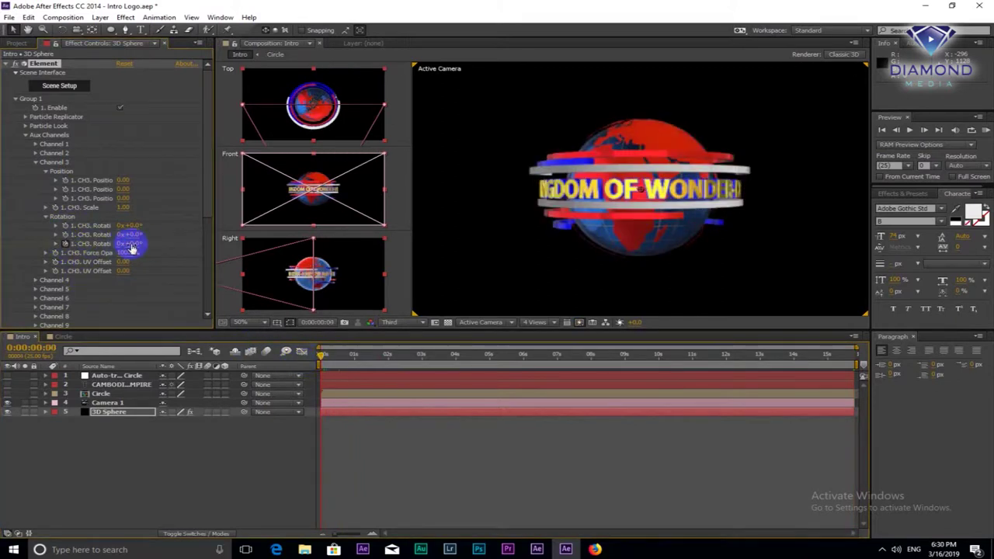
left_click_drag(129, 244, 2, 259)
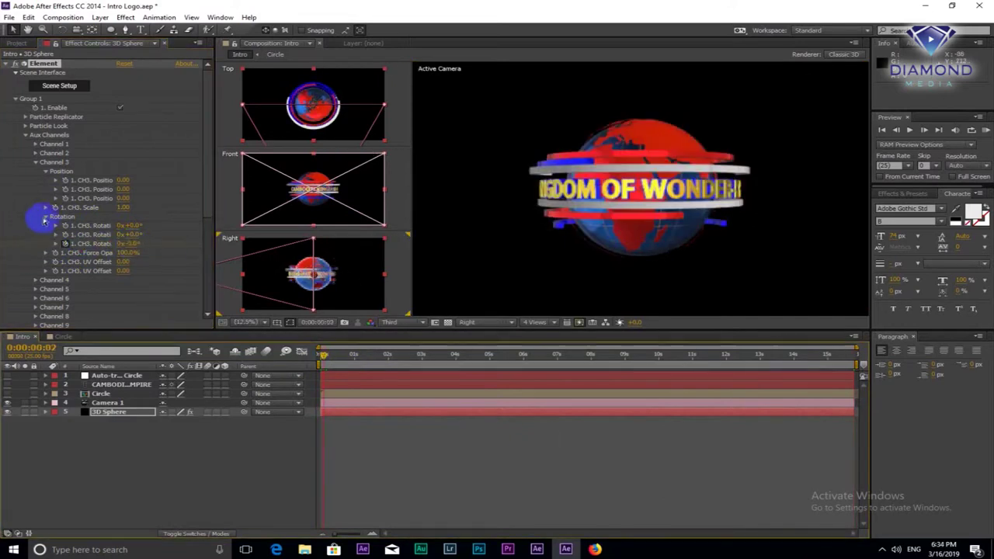
left_click(35, 161)
Rotate further ring channels and set Channel 7's Z rotation to about 5 revolutions
left_click(35, 171)
left_click_drag(129, 262, 14, 280)
left_click_drag(149, 303, 211, 271)
left_click(35, 200)
left_click(35, 199)
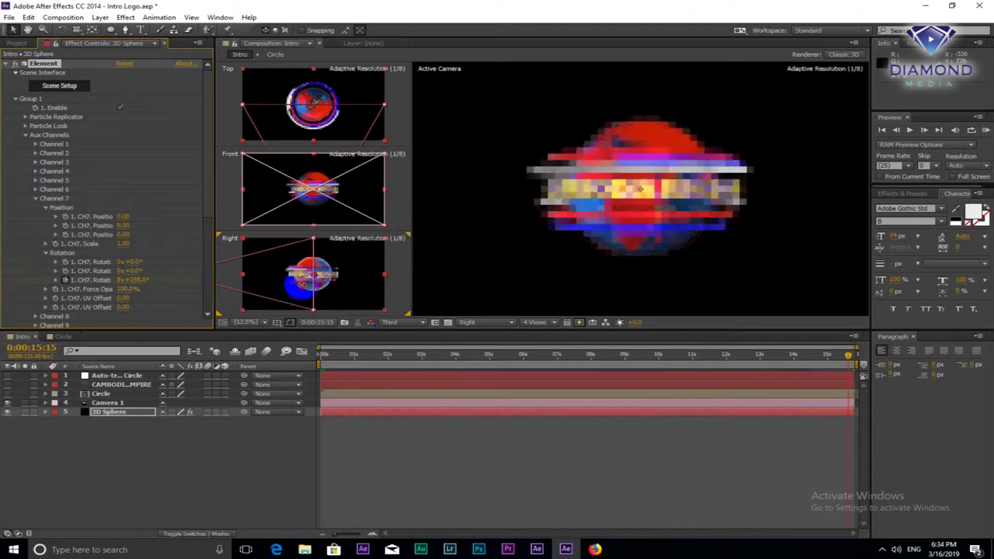
Preview the ring animation from about 10 and 14 seconds, collapsing Channel 7
left_click(682, 355)
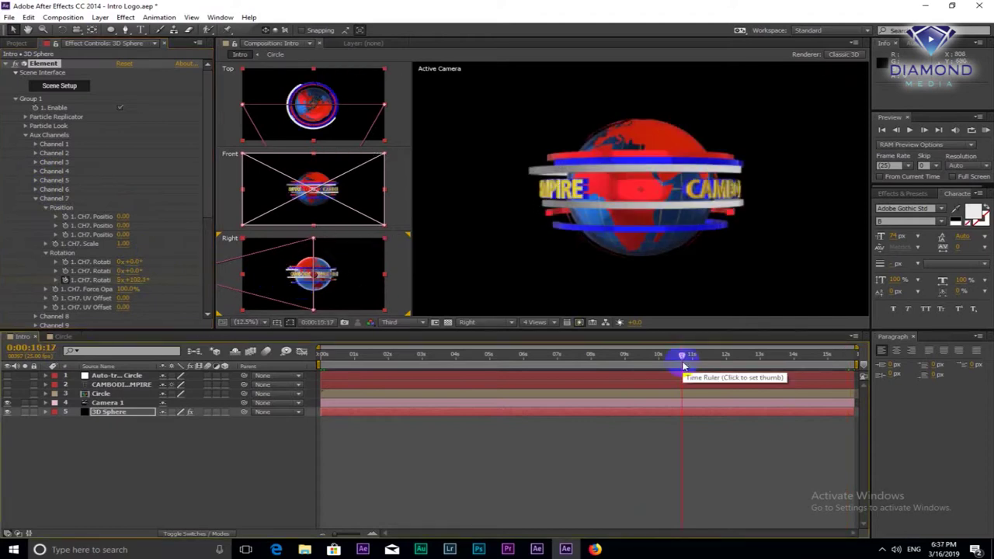
key("KP_0")
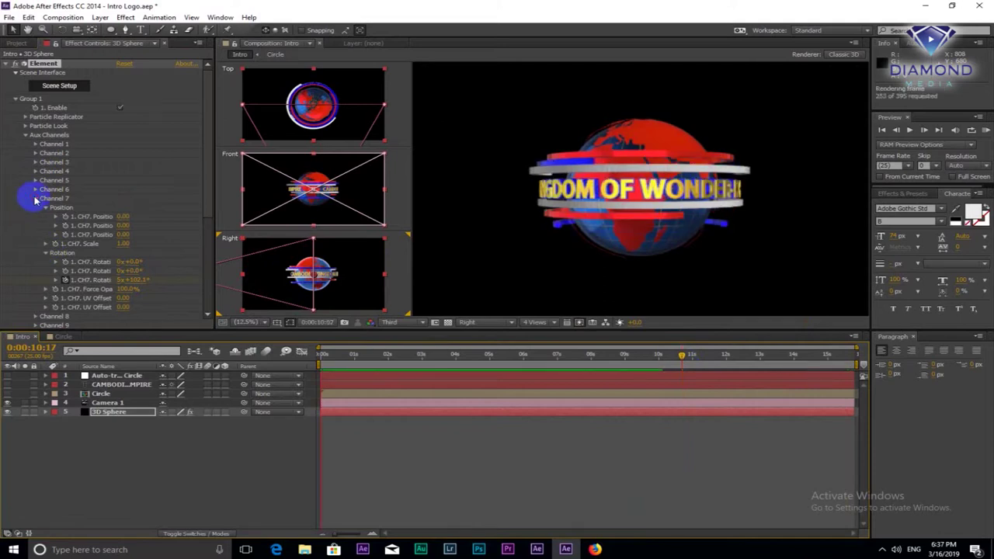
key("KP_0")
left_click(36, 200)
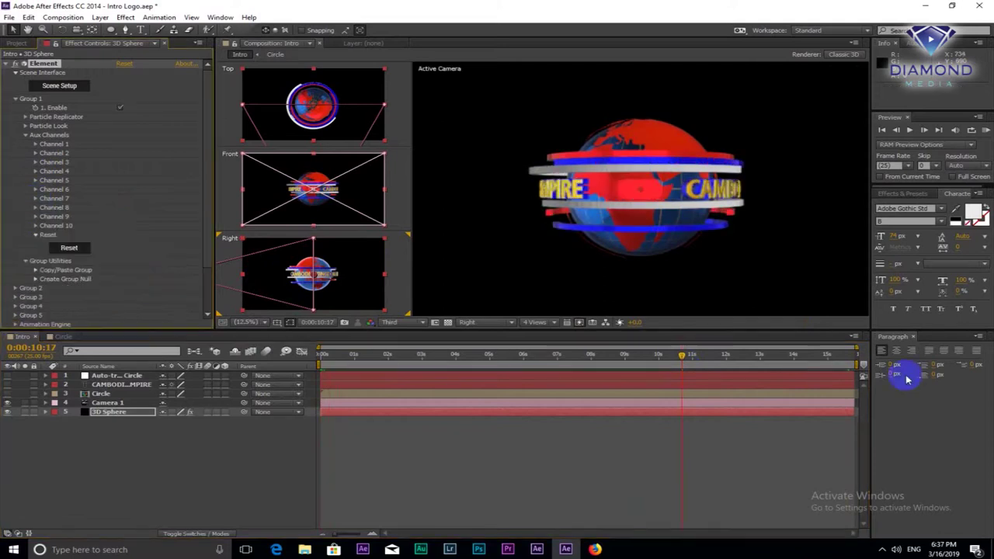
left_click(822, 357)
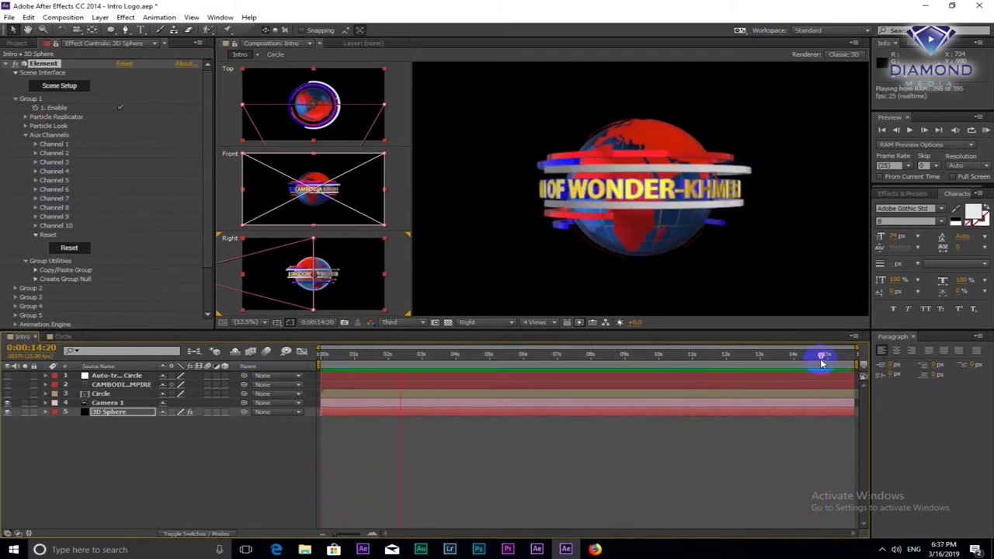
left_click(661, 360)
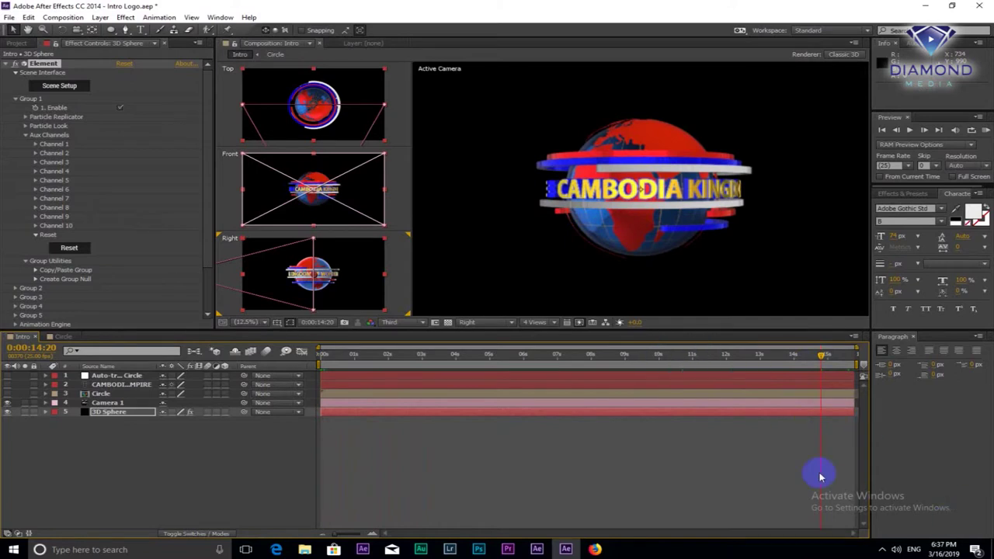
left_click(99, 17)
Create a new solid layer named Back via Layer > New > Solid
mouse_move(218, 32)
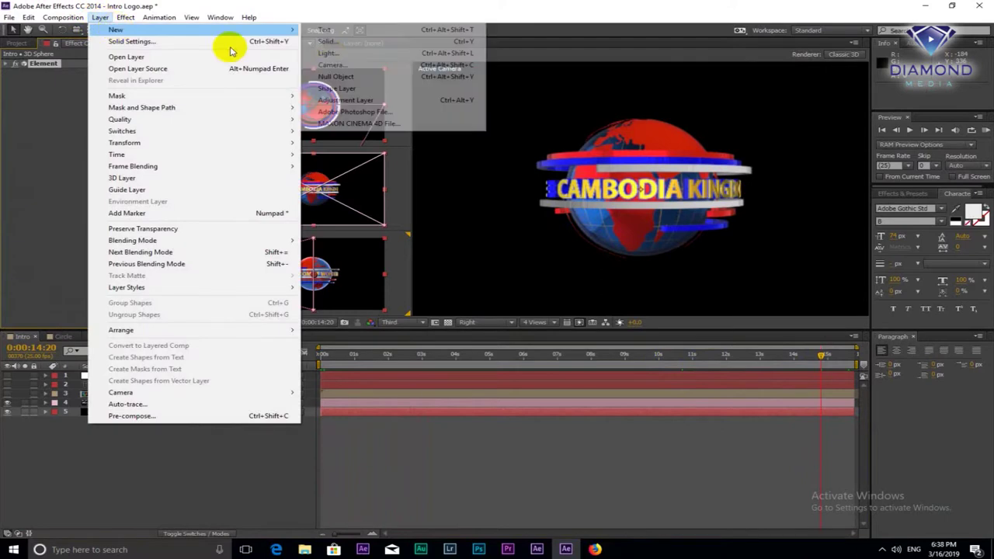
left_click(330, 43)
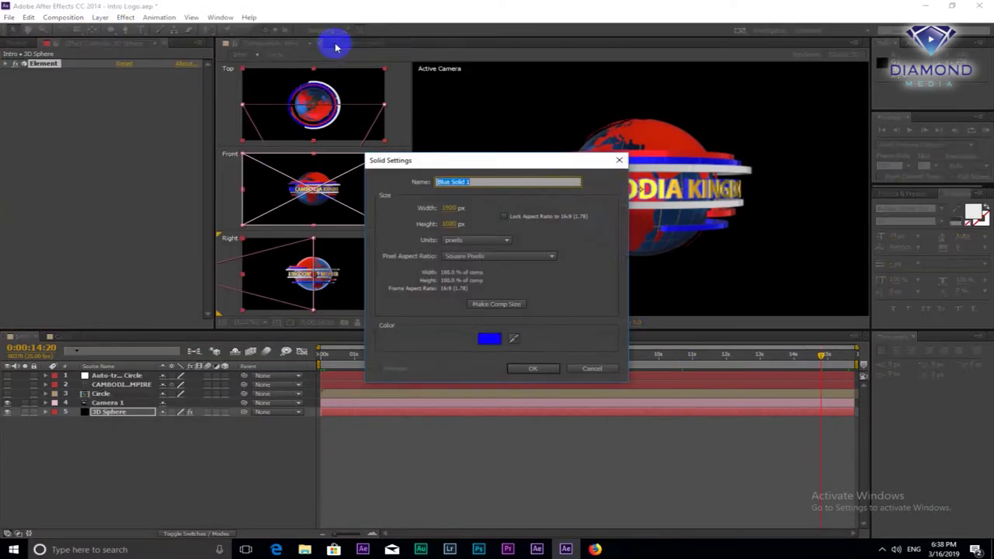
left_click(490, 338)
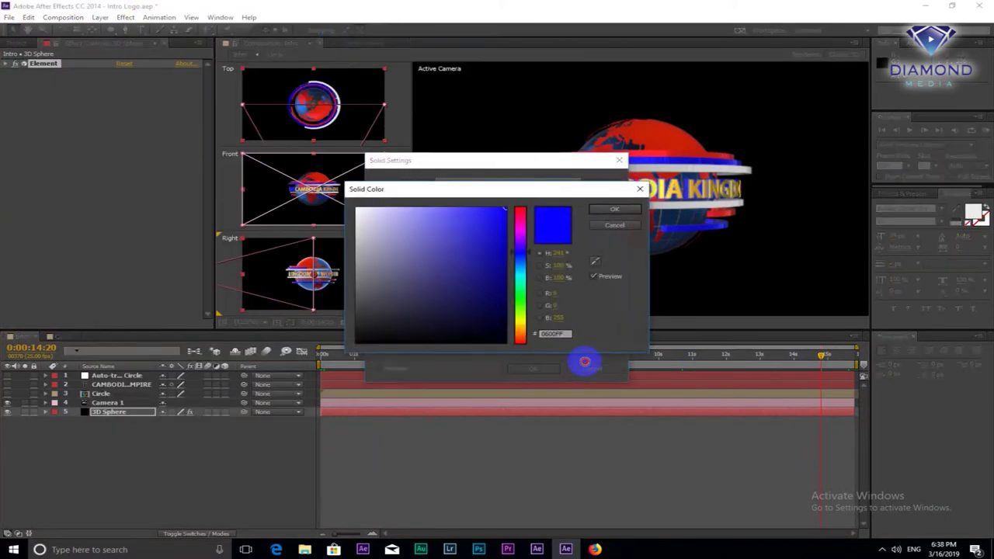
left_click(614, 209)
key("Return")
Apply the Video Copilot Optical Flares effect to the Back layer
left_click(905, 194)
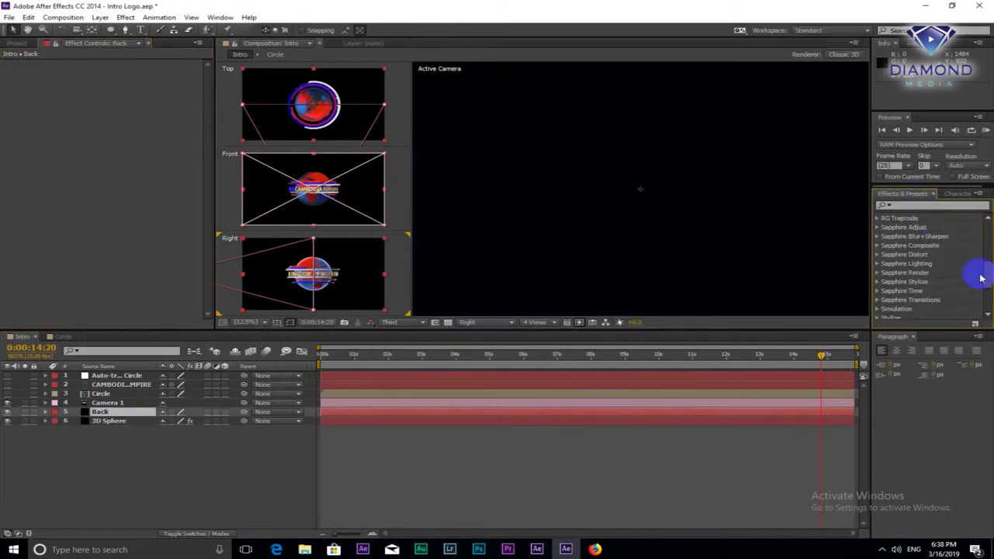
scroll(954, 272, "down", 3)
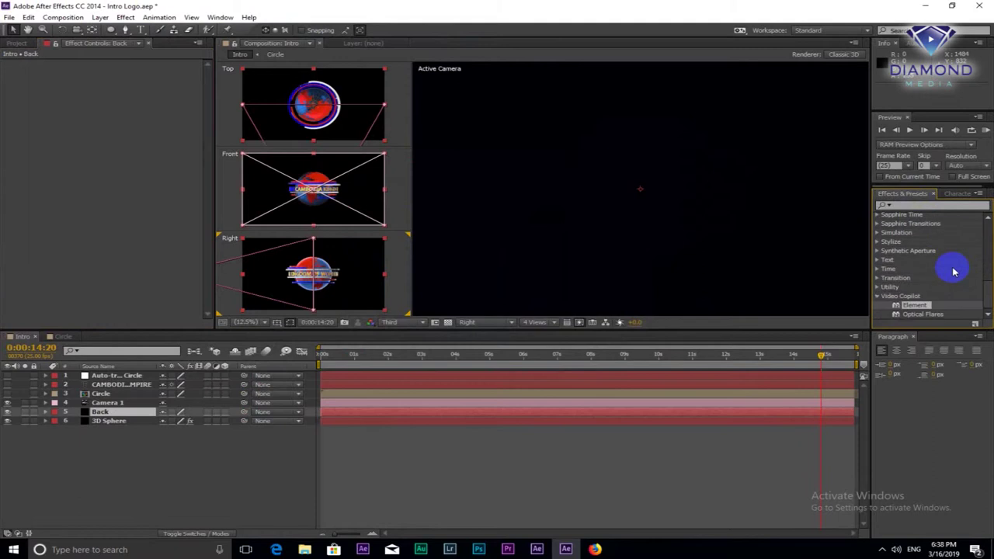
mouse_move(917, 314)
left_mouse_down()
mouse_move(381, 425)
mouse_move(380, 416)
left_mouse_up()
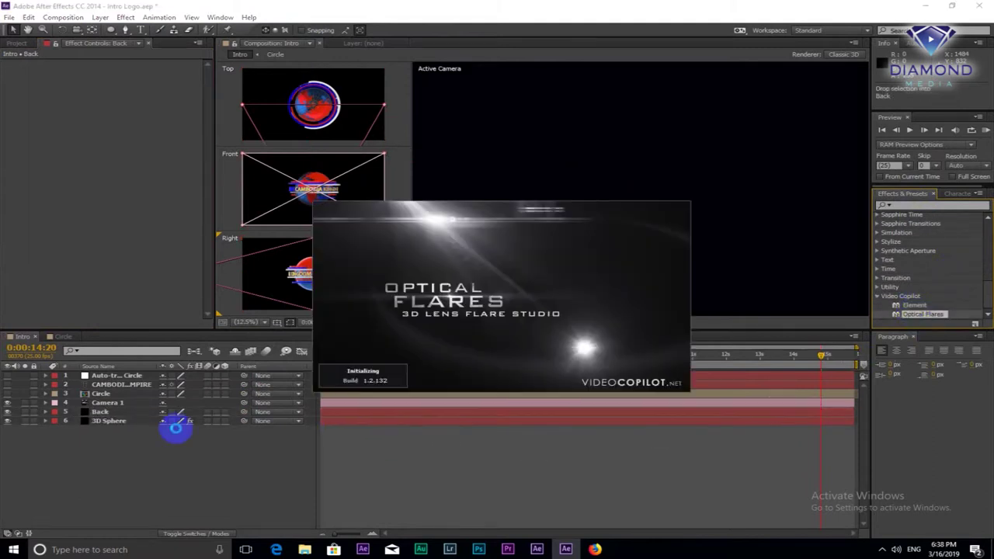
left_click_drag(121, 417, 117, 412)
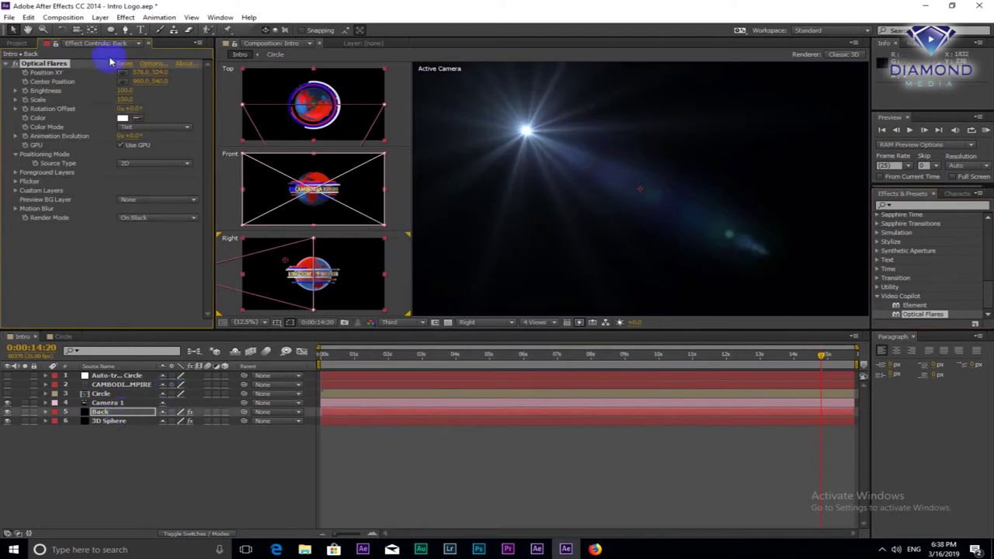
Maximise the Optical Flares editor and clear all lens objects from the stack
left_click(150, 65)
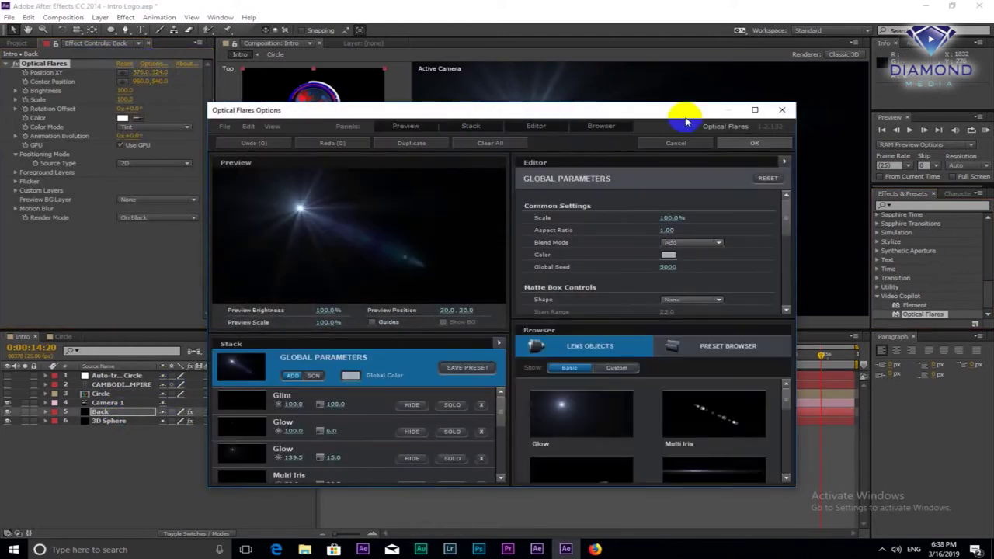
left_click(755, 112)
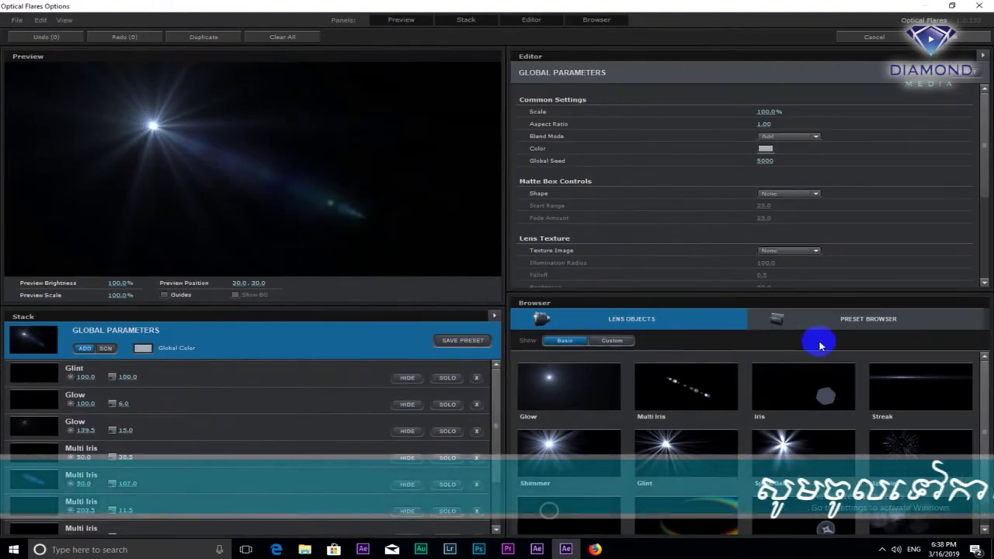
left_click(840, 329)
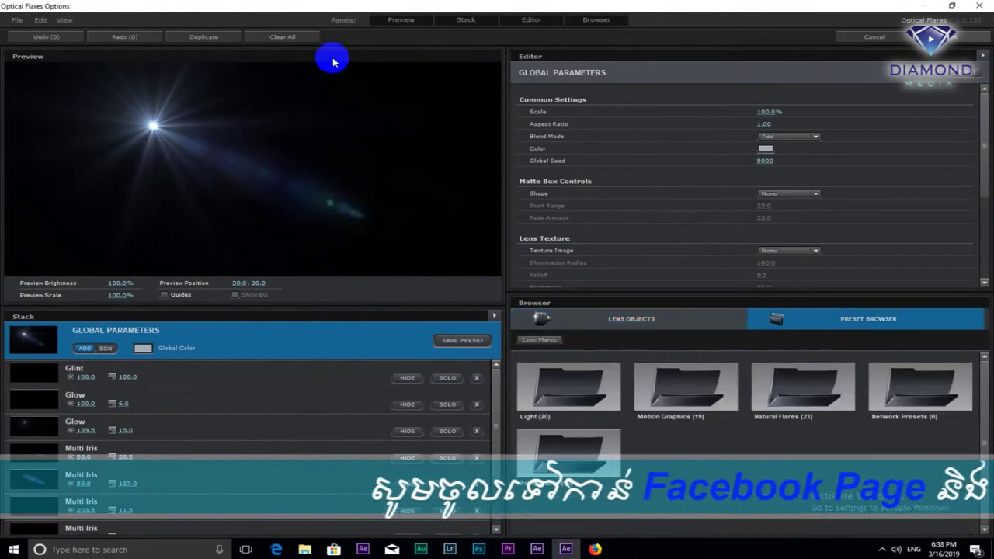
left_click(293, 38)
left_click(463, 286)
Load a Pro Presets flare and add Glow and Multi Iris lens objects
double_click(568, 450)
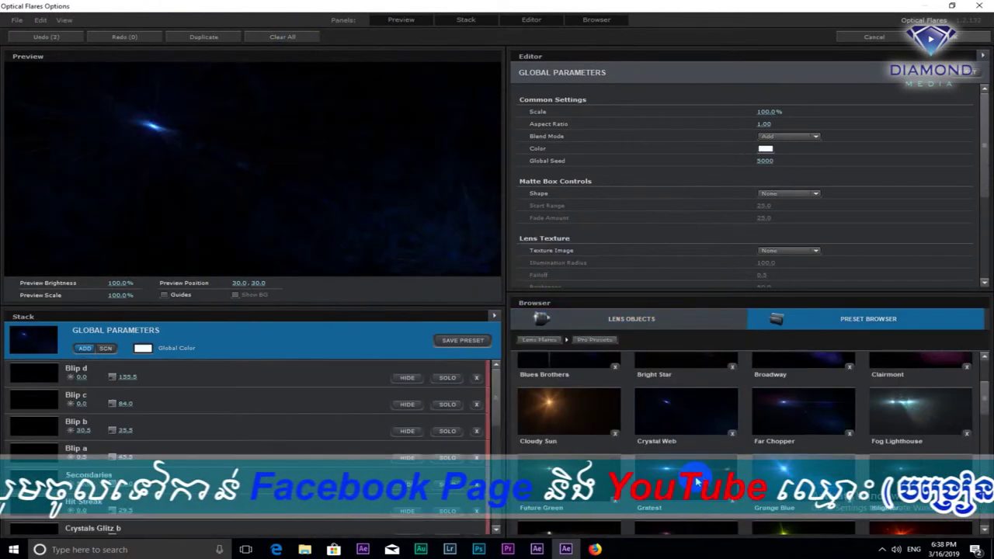
scroll(700, 415, "down", 3)
double_click(569, 423)
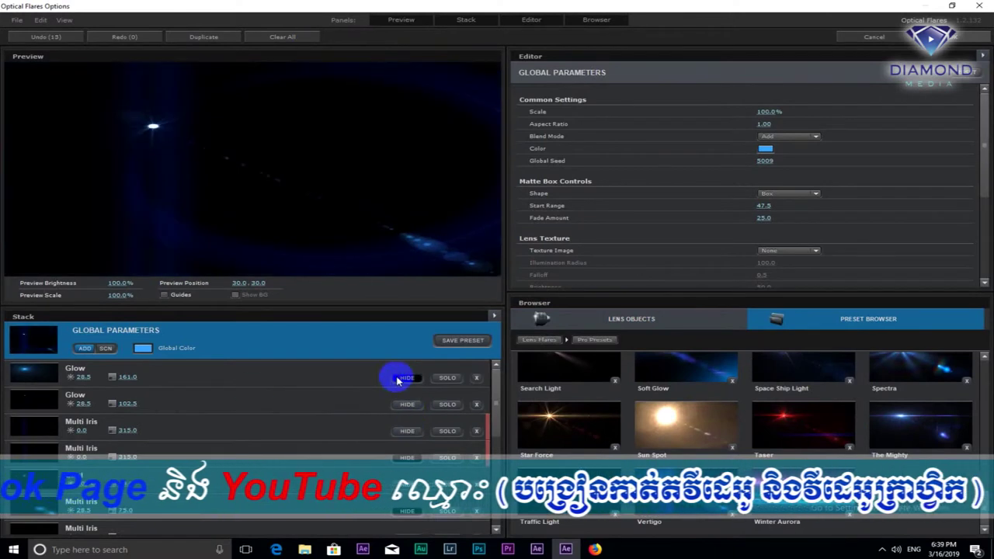
double_click(583, 440)
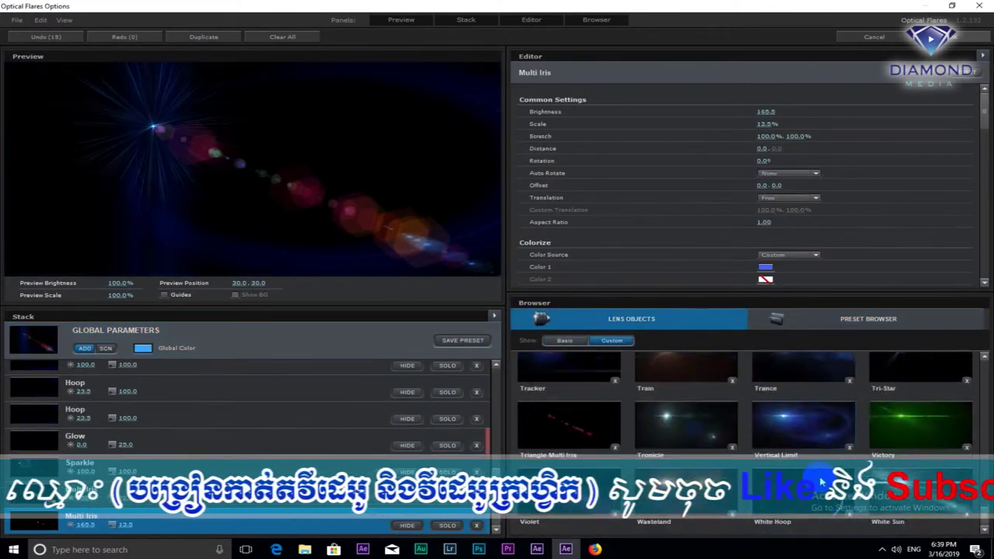
scroll(699, 427, "down", 2)
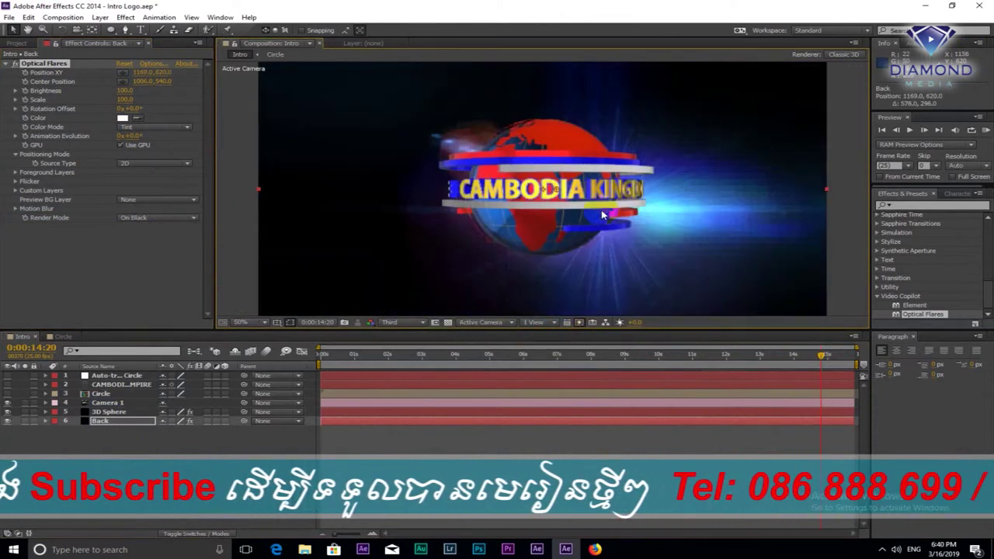
Move the lens flare's centre behind the globe and scrub through the intro
left_click(314, 358)
left_click_drag(321, 358, 910, 394)
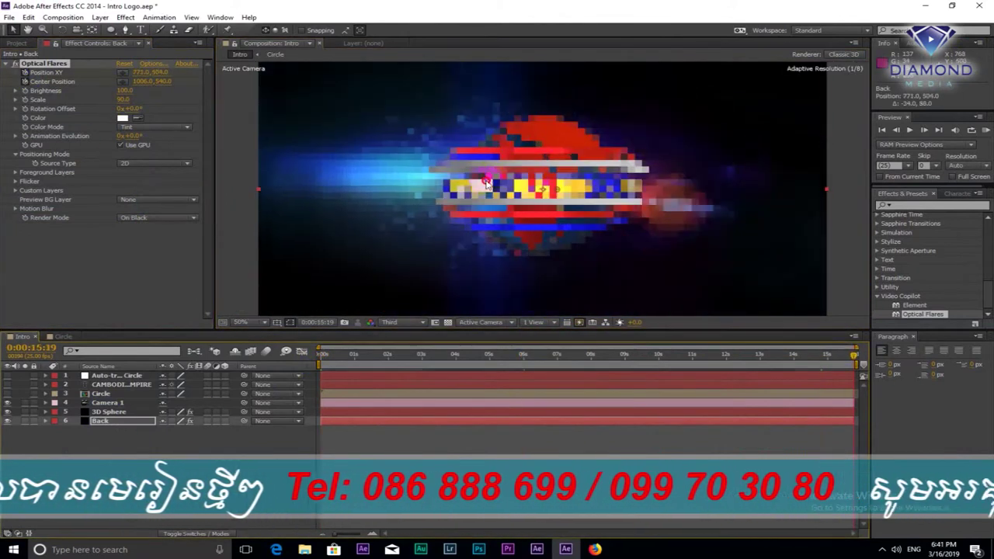
left_click_drag(556, 189, 686, 199)
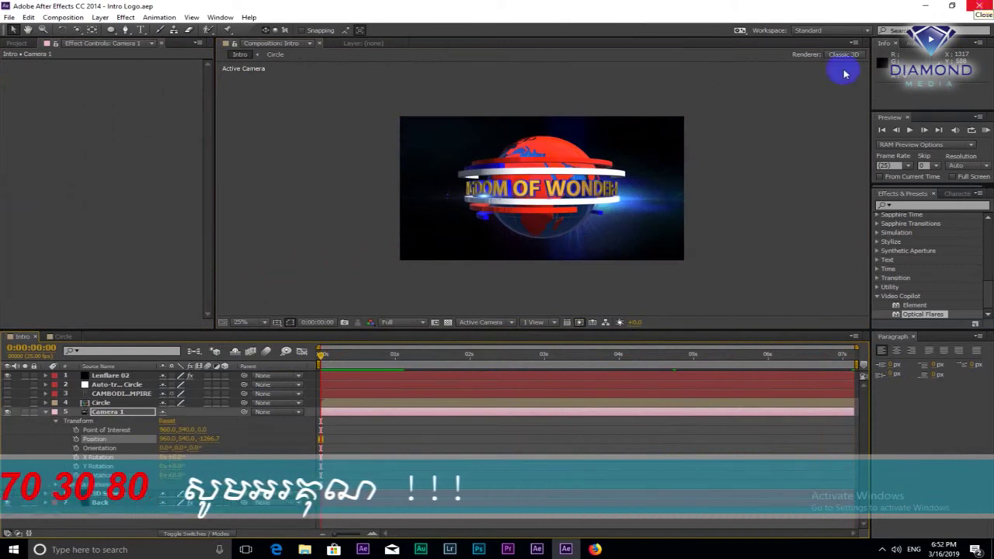
Set starting keyframes on Camera 1's Point of Interest, Position, Orientation and X/Y/Z Rotation
key("period")
key("period")
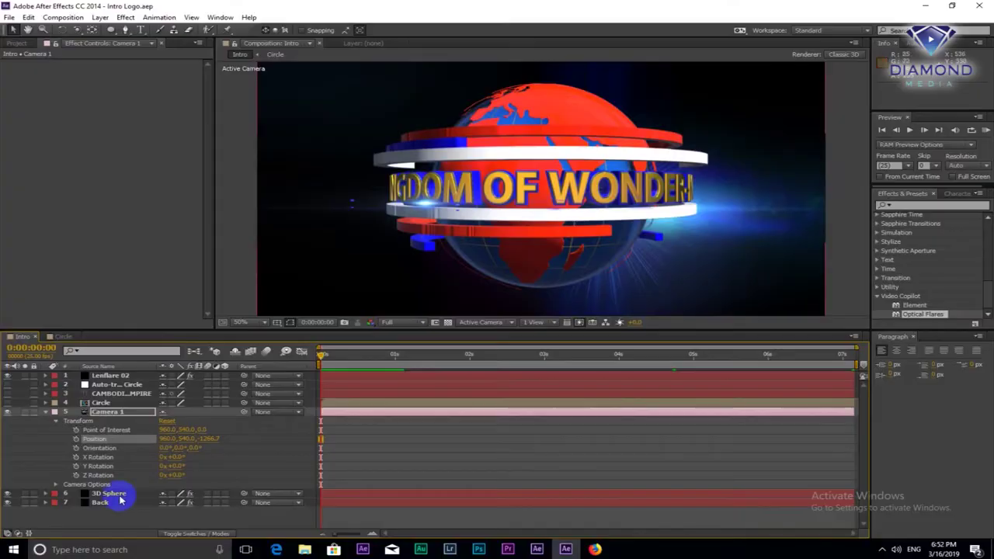
left_click(76, 430)
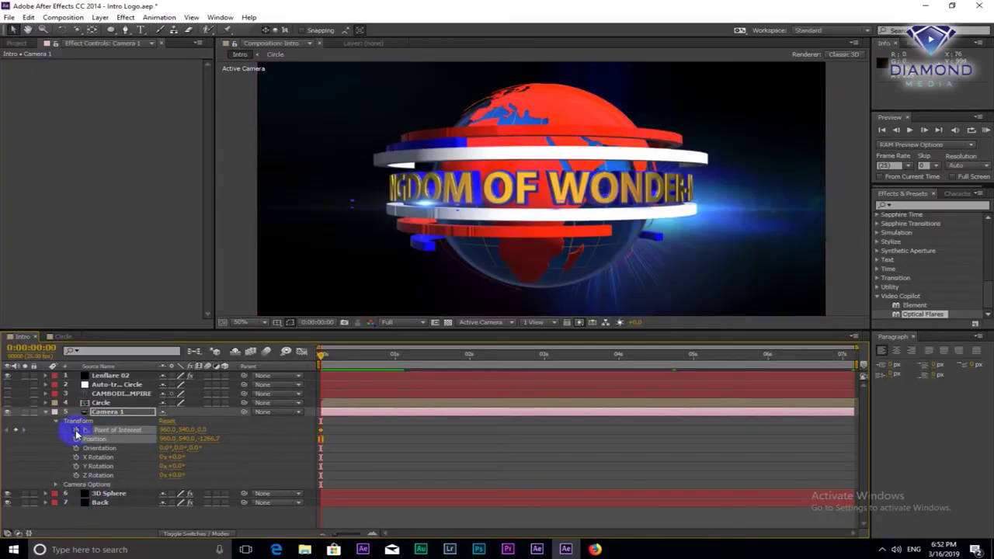
left_click(76, 439)
left_click(76, 449)
left_click(76, 457)
left_click(76, 466)
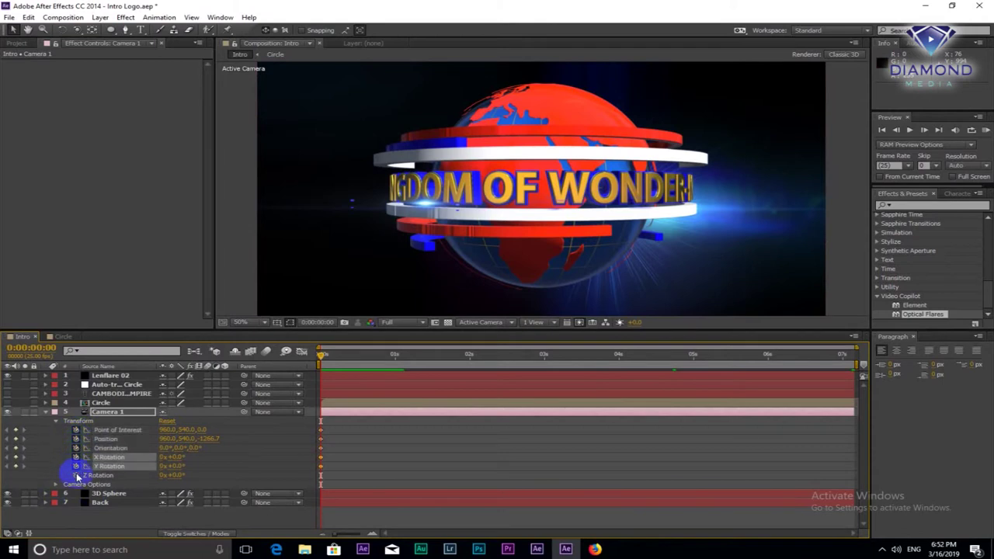
left_click(76, 474)
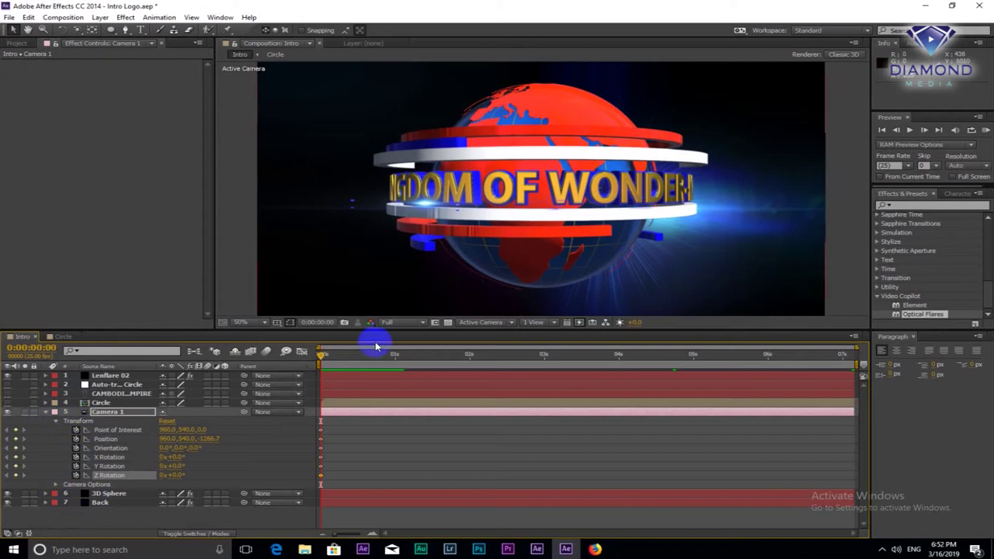
Pan and orbit Camera 1 to a new starting position above the globe
left_click_drag(82, 33, 115, 68)
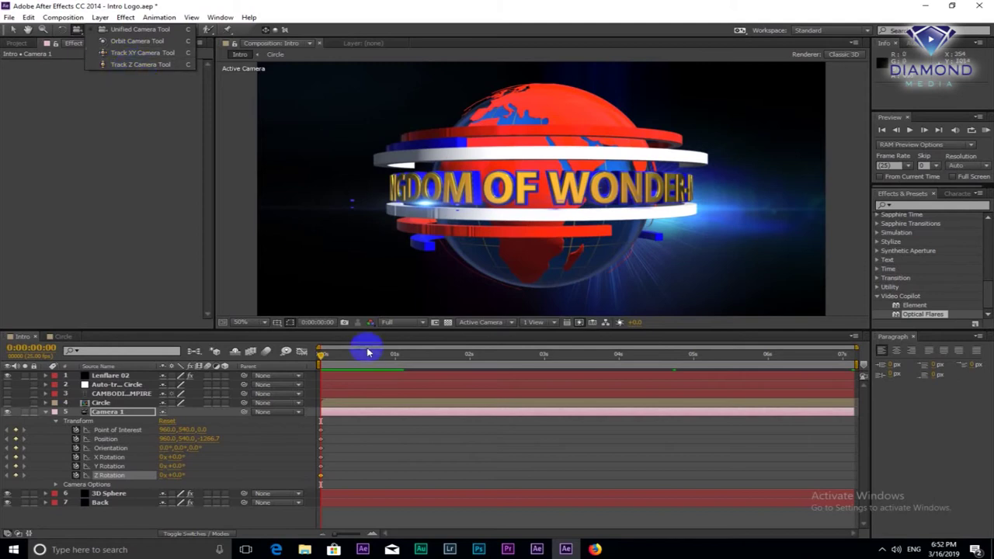
left_click(127, 53)
scroll(523, 156, "down", 2)
left_click_drag(565, 159, 559, 212)
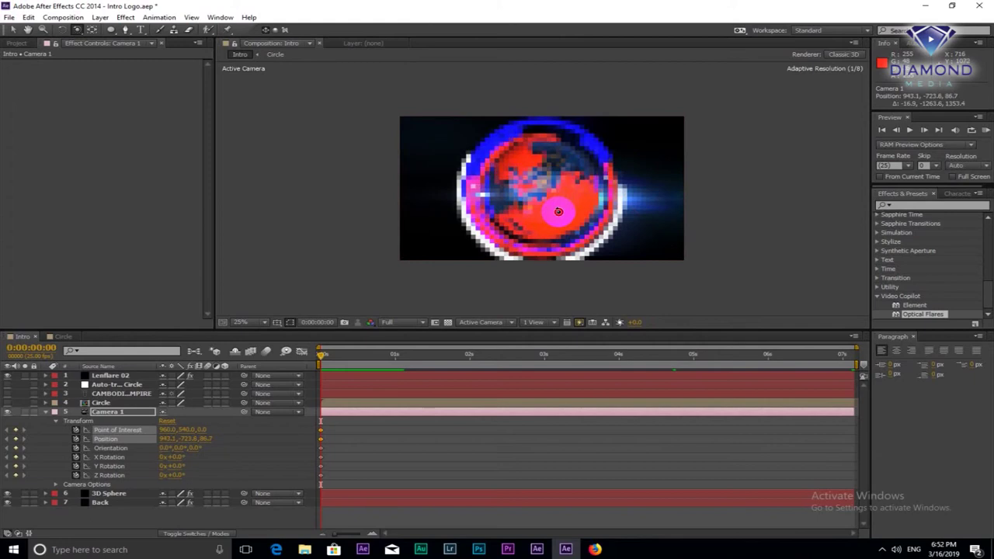
left_click_drag(559, 211, 787, 85)
key("Escape")
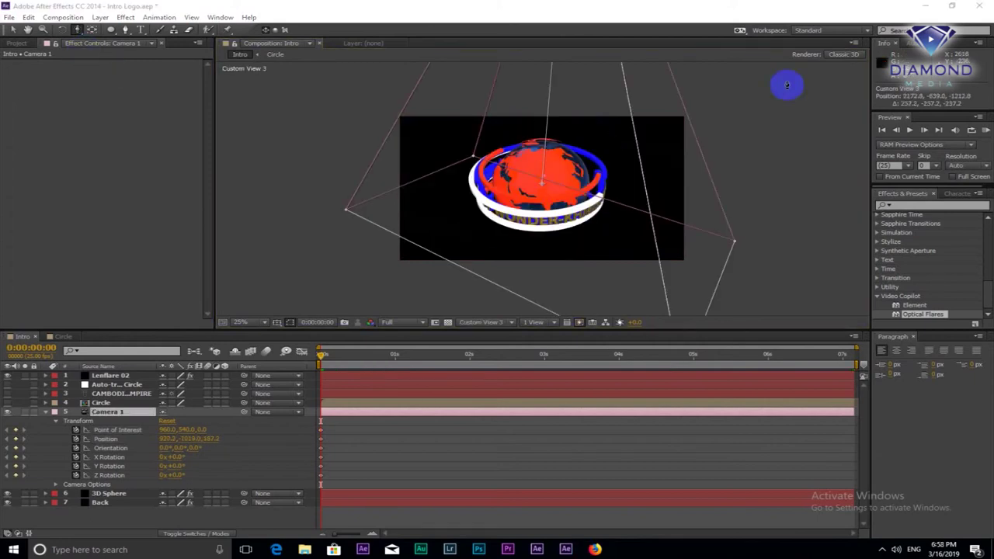